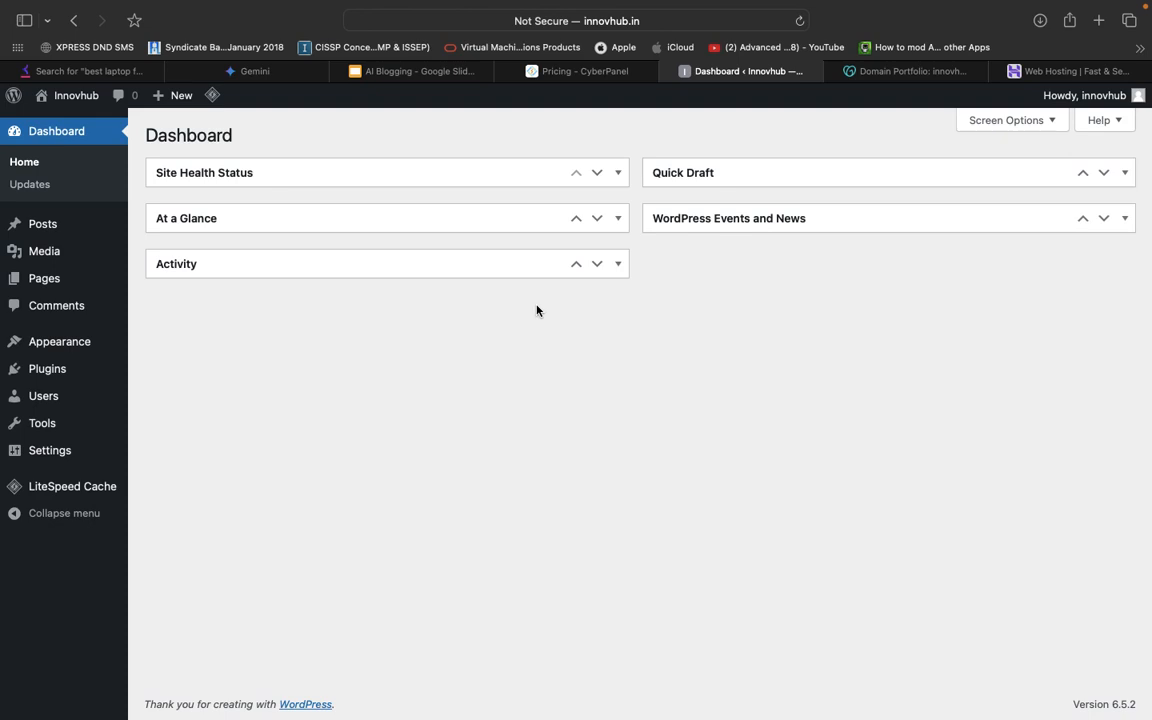
Open the list of all posts in the site's admin area
{"action": "mouse_move", "coordinate": [57, 230]}
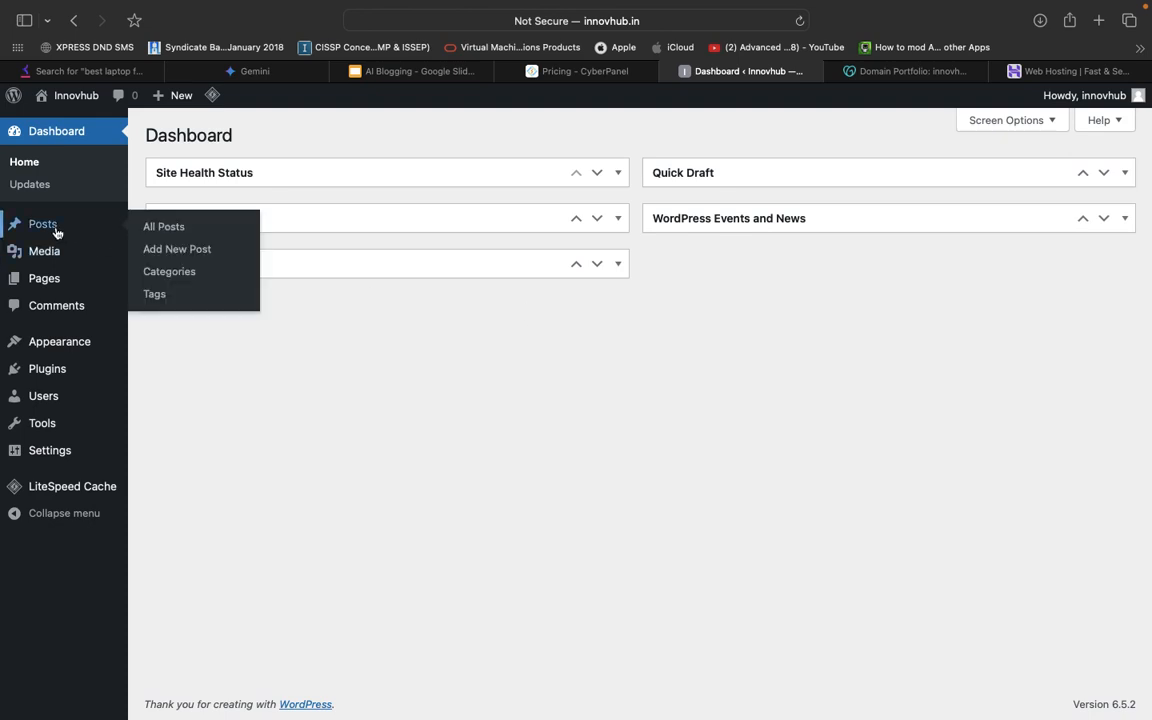
{"action": "left_click", "coordinate": [167, 228]}
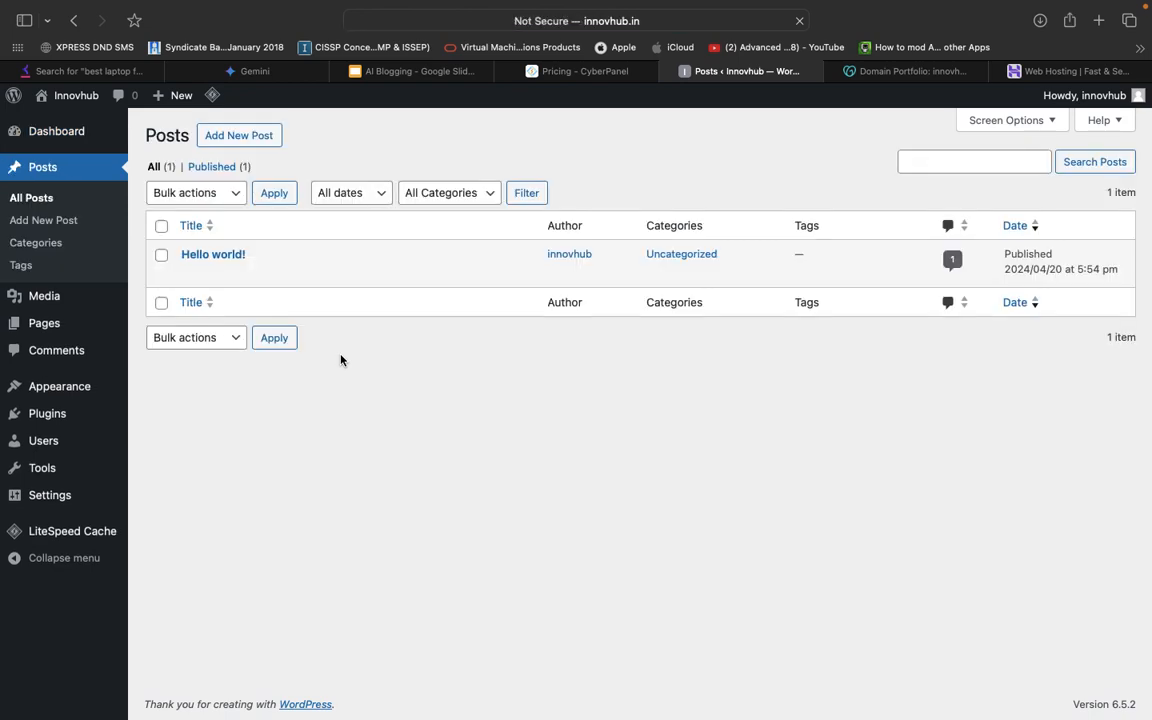
{"action": "mouse_move", "coordinate": [212, 262]}
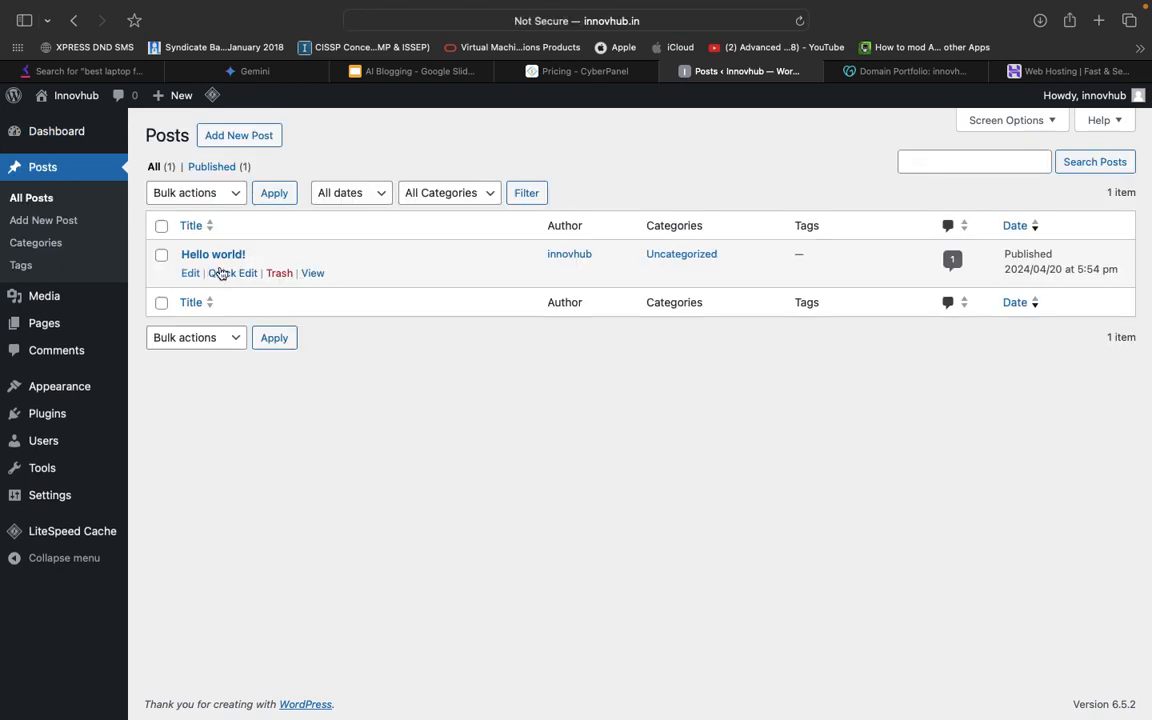
Open the live Innovhub site in a new tab and close the domain portfolio and web hosting tabs
{"action": "mouse_move", "coordinate": [72, 96]}
{"action": "left_click", "coordinate": [75, 128], "text": "super"}
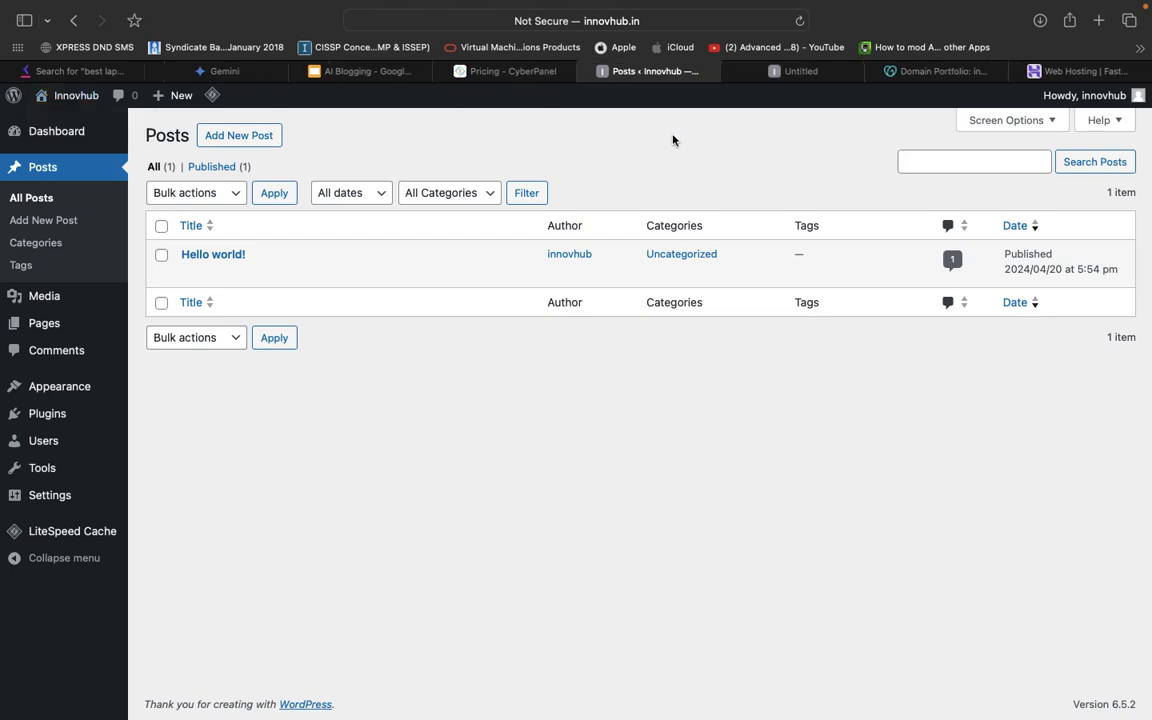
{"action": "key", "text": "ctrl+Tab"}
{"action": "key", "text": "ctrl+Tab"}
{"action": "key", "text": "super+w"}
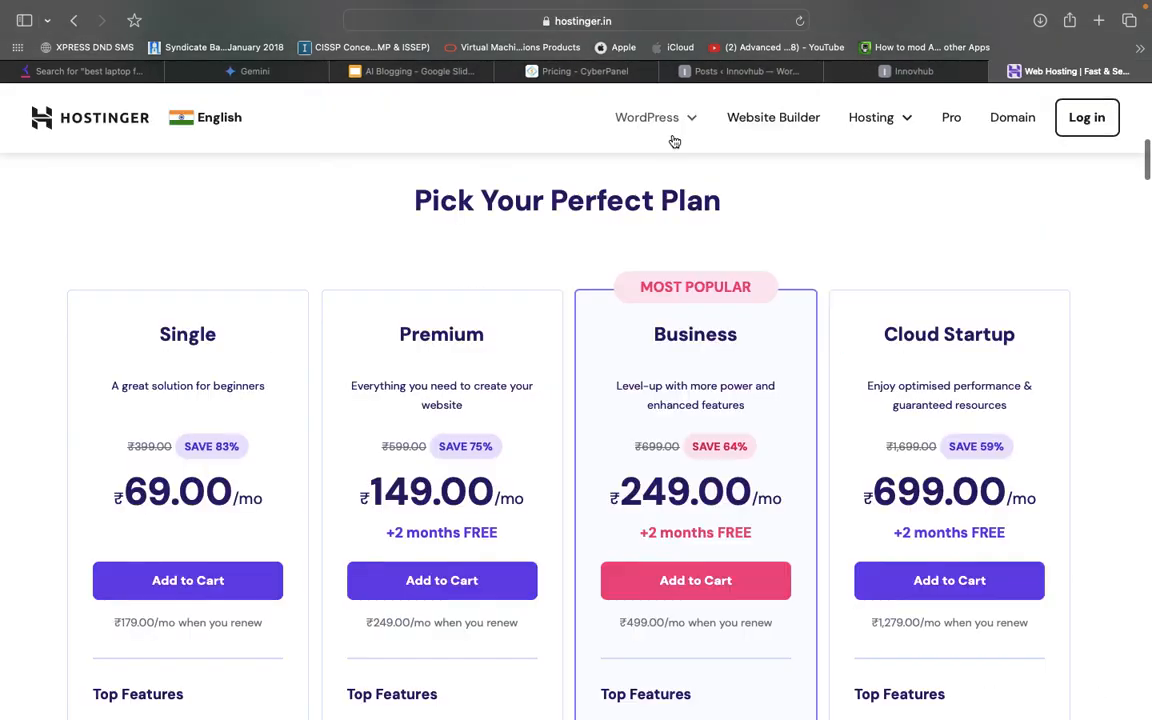
{"action": "key", "text": "super+w"}
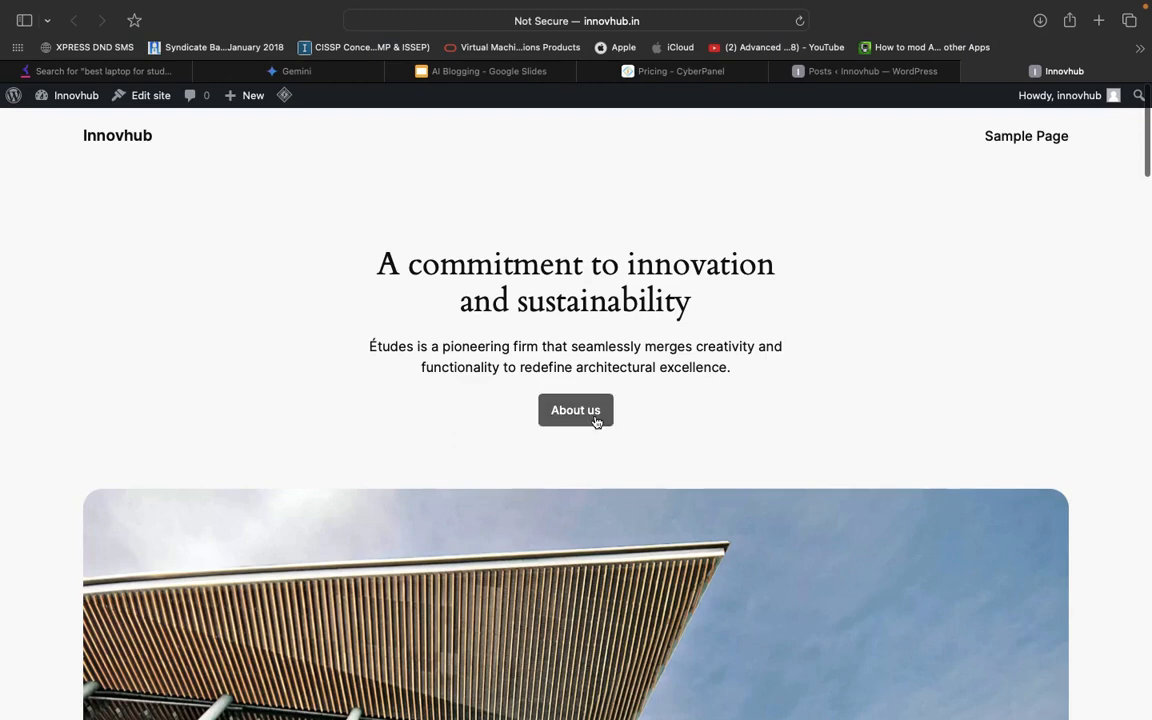
Look through the live homepage's default content down to the footer and back to its post list
{"action": "scroll", "coordinate": [597, 419], "scroll_direction": "down", "scroll_amount": 15}
{"action": "scroll", "coordinate": [597, 419], "scroll_direction": "down", "scroll_amount": 10}
{"action": "scroll", "coordinate": [594, 419], "scroll_direction": "up", "scroll_amount": 4}
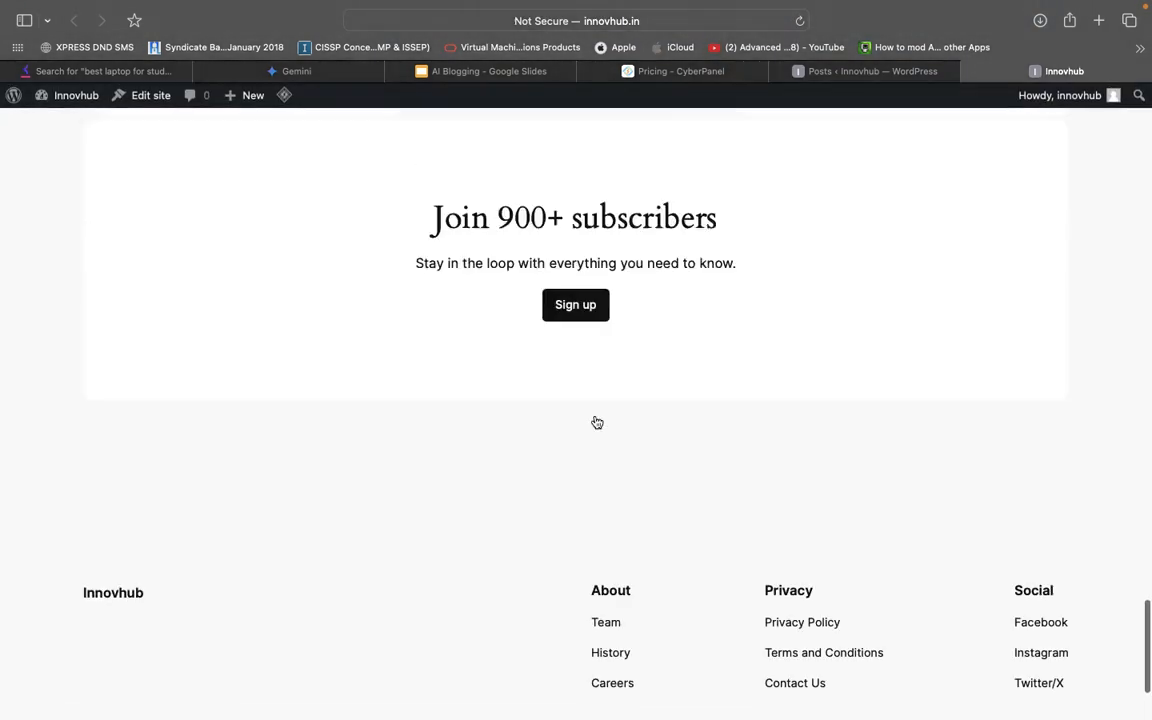
{"action": "scroll", "coordinate": [594, 419], "scroll_direction": "down", "scroll_amount": 4}
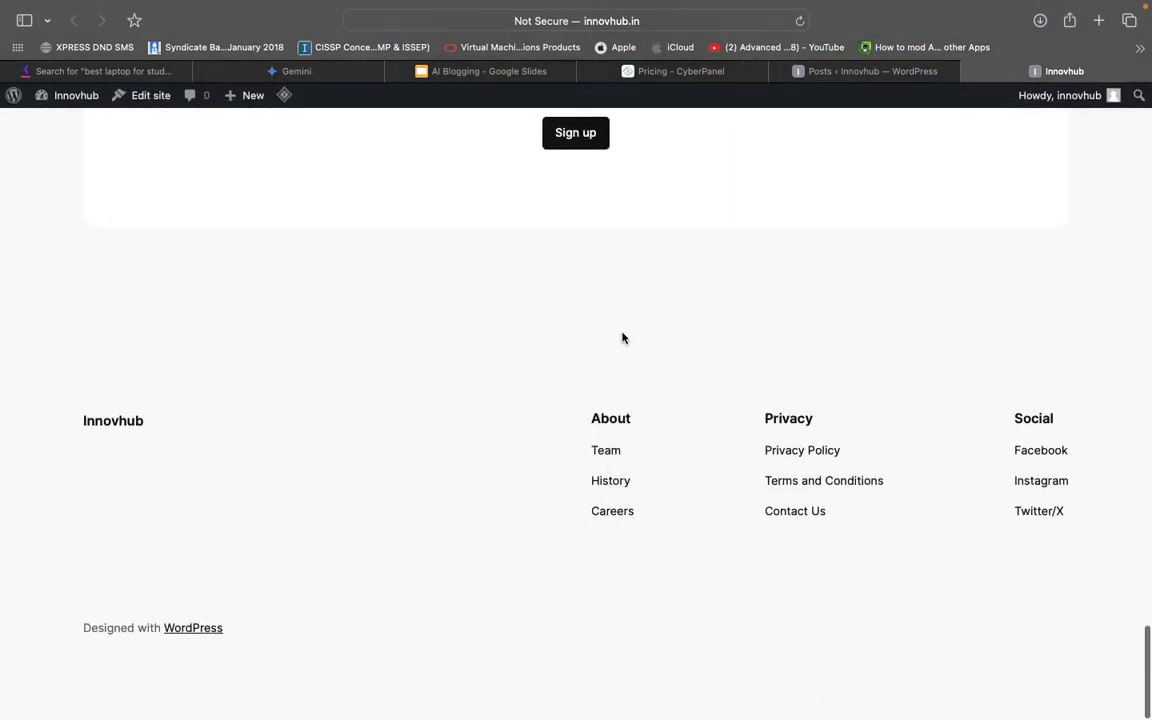
{"action": "scroll", "coordinate": [622, 337], "scroll_direction": "up", "scroll_amount": 4}
{"action": "scroll", "coordinate": [622, 337], "scroll_direction": "up", "scroll_amount": 3}
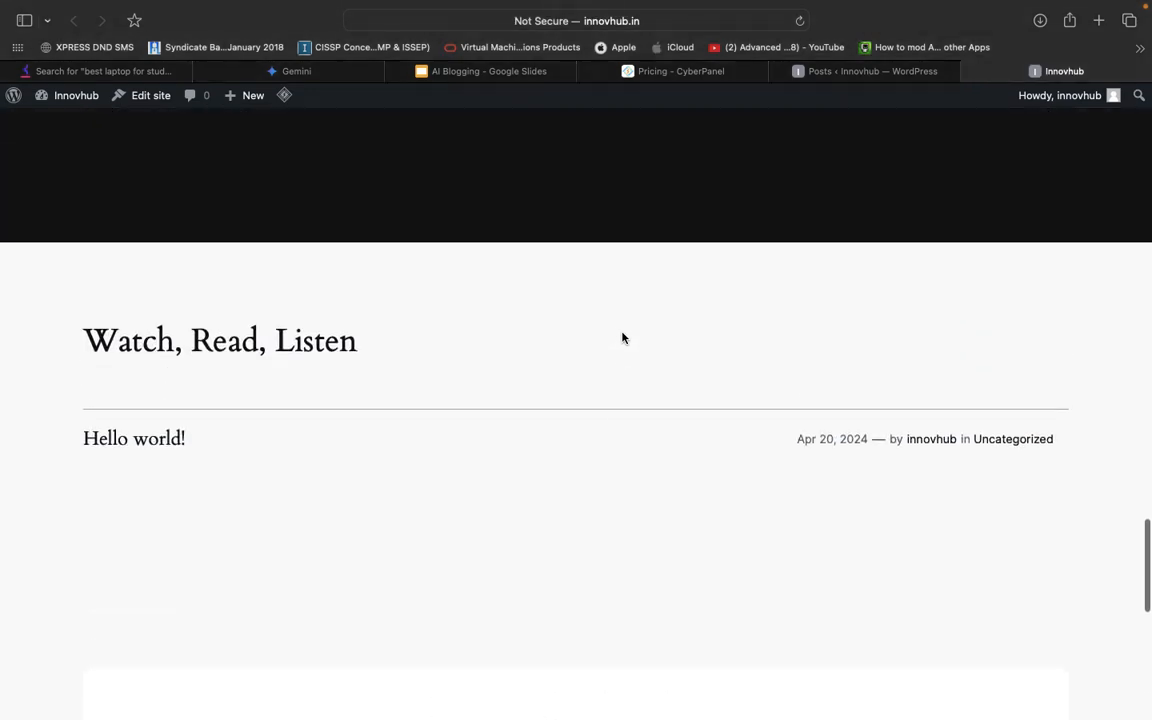
Open the Hello world! post on the live site and look over its content and comments
{"action": "left_click", "coordinate": [159, 442]}
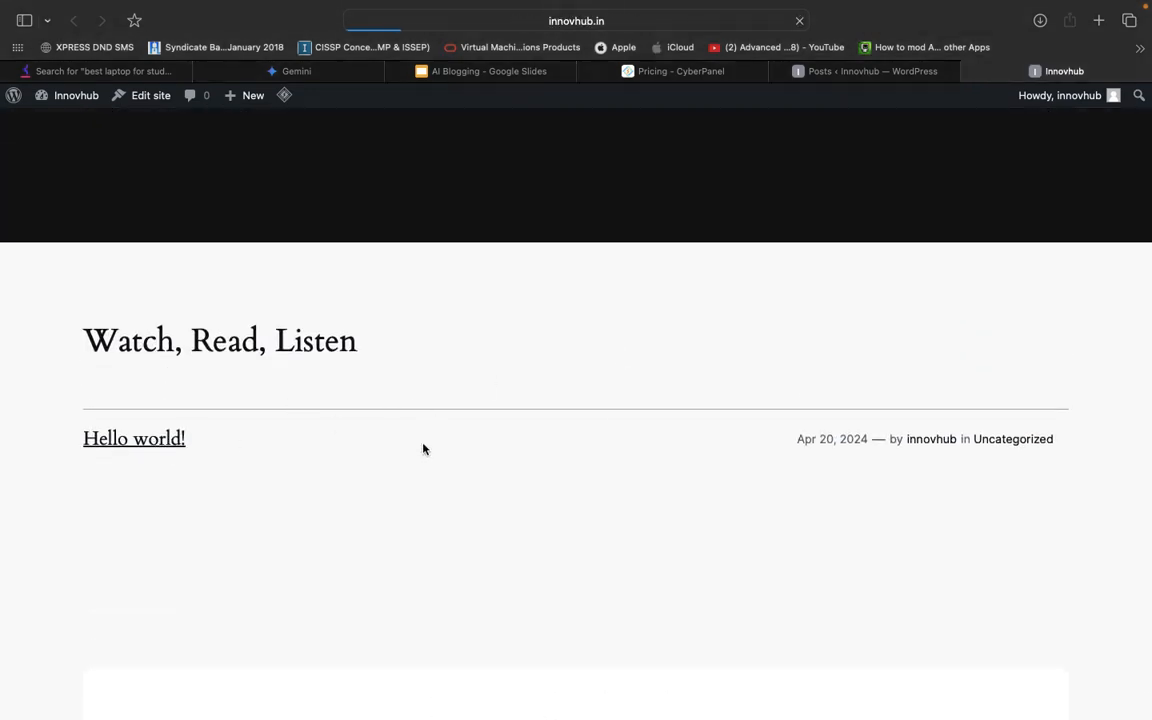
{"action": "scroll", "coordinate": [509, 462], "scroll_direction": "down", "scroll_amount": 5}
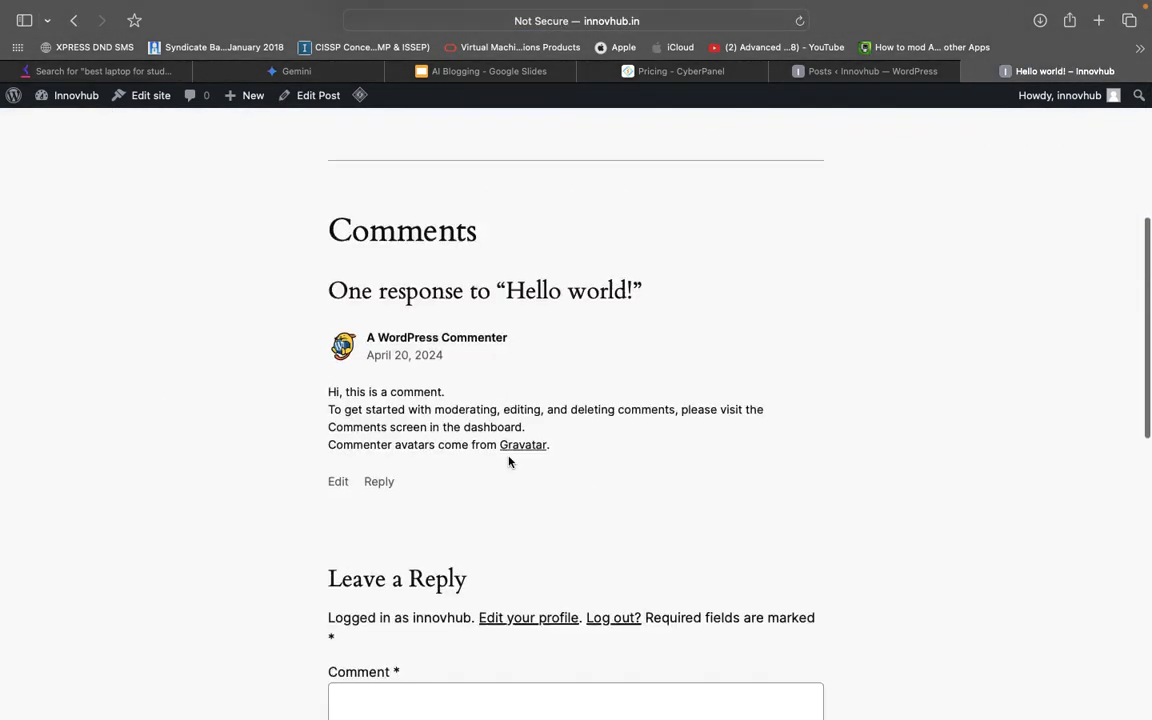
{"action": "scroll", "coordinate": [509, 462], "scroll_direction": "down", "scroll_amount": 6}
{"action": "scroll", "coordinate": [509, 462], "scroll_direction": "up", "scroll_amount": 11}
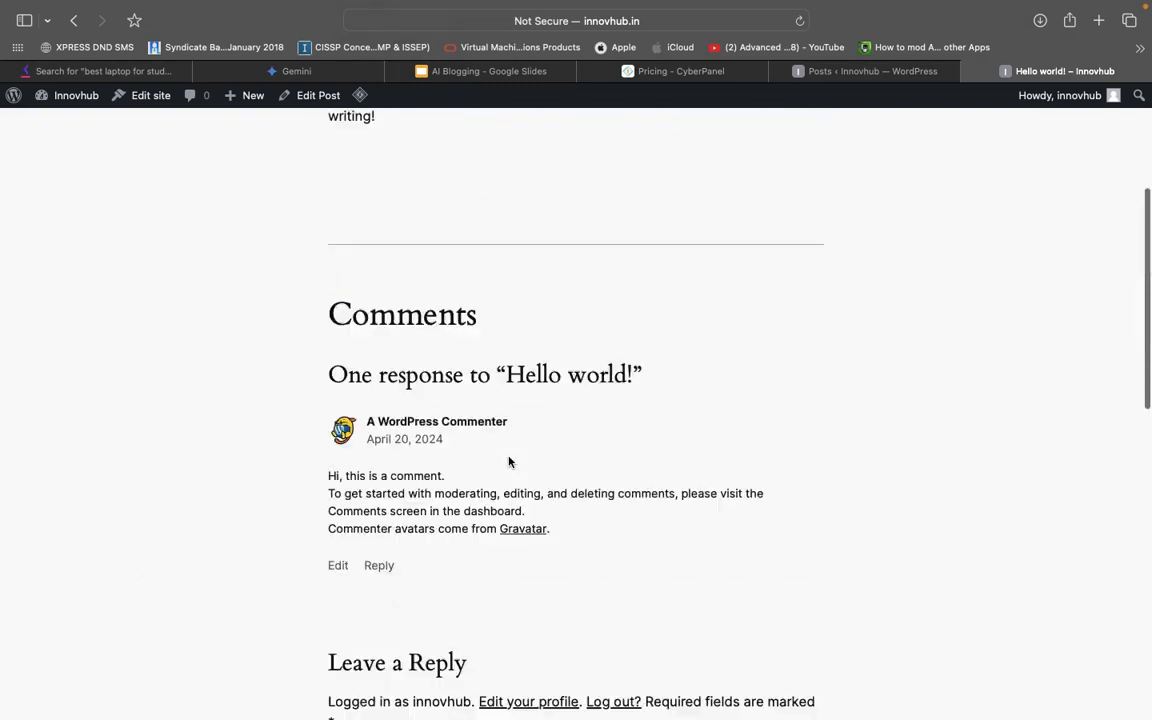
Return to the admin posts list and move the Hello world! post to the trash
{"action": "key", "text": "ctrl+shift+Tab"}
{"action": "mouse_move", "coordinate": [185, 283]}
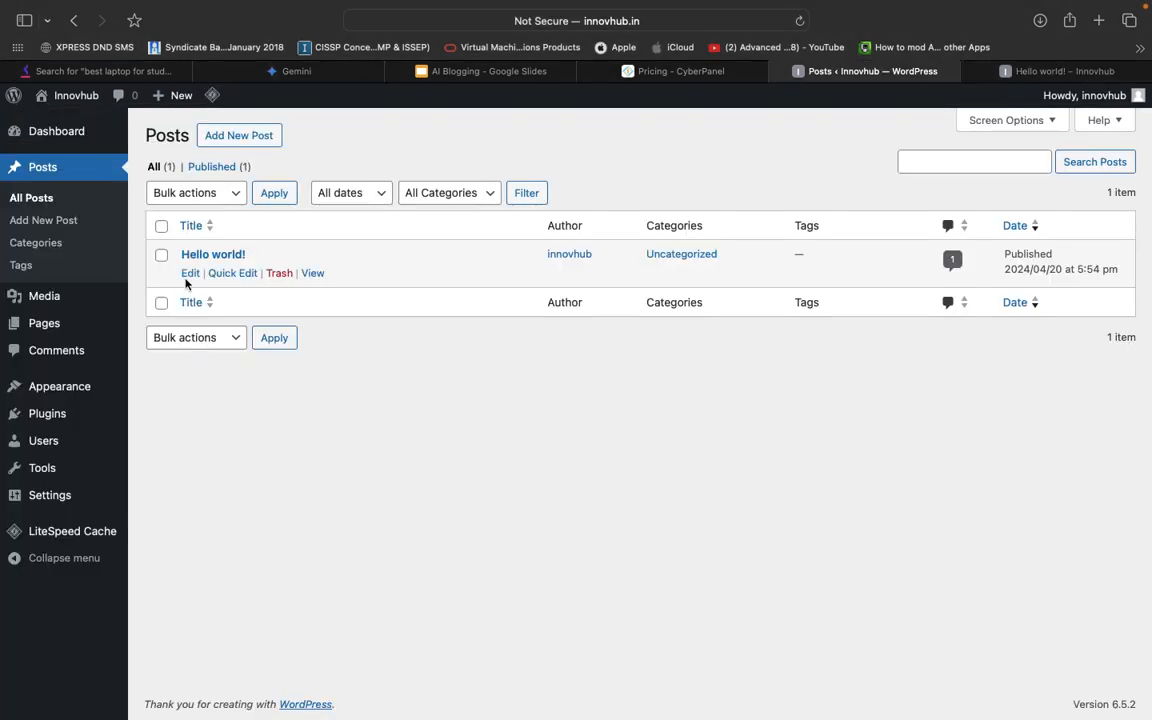
{"action": "left_click", "coordinate": [277, 274]}
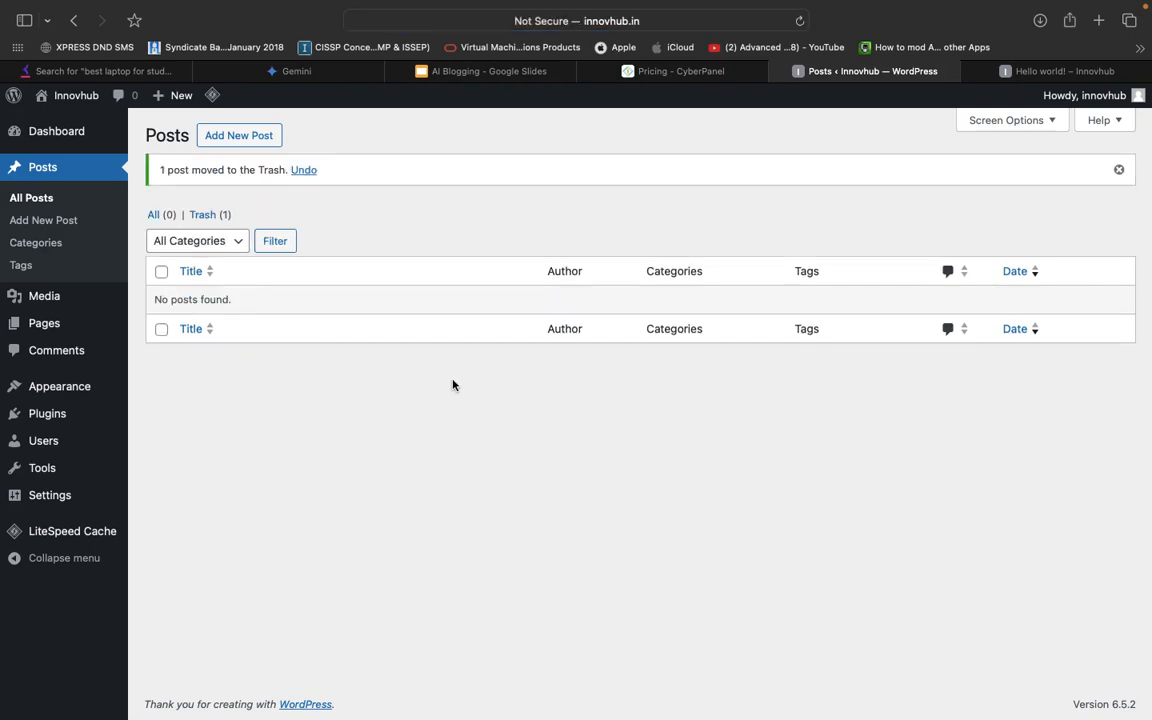
Open the list of pages and move Sample Page to the trash
{"action": "left_click", "coordinate": [48, 334]}
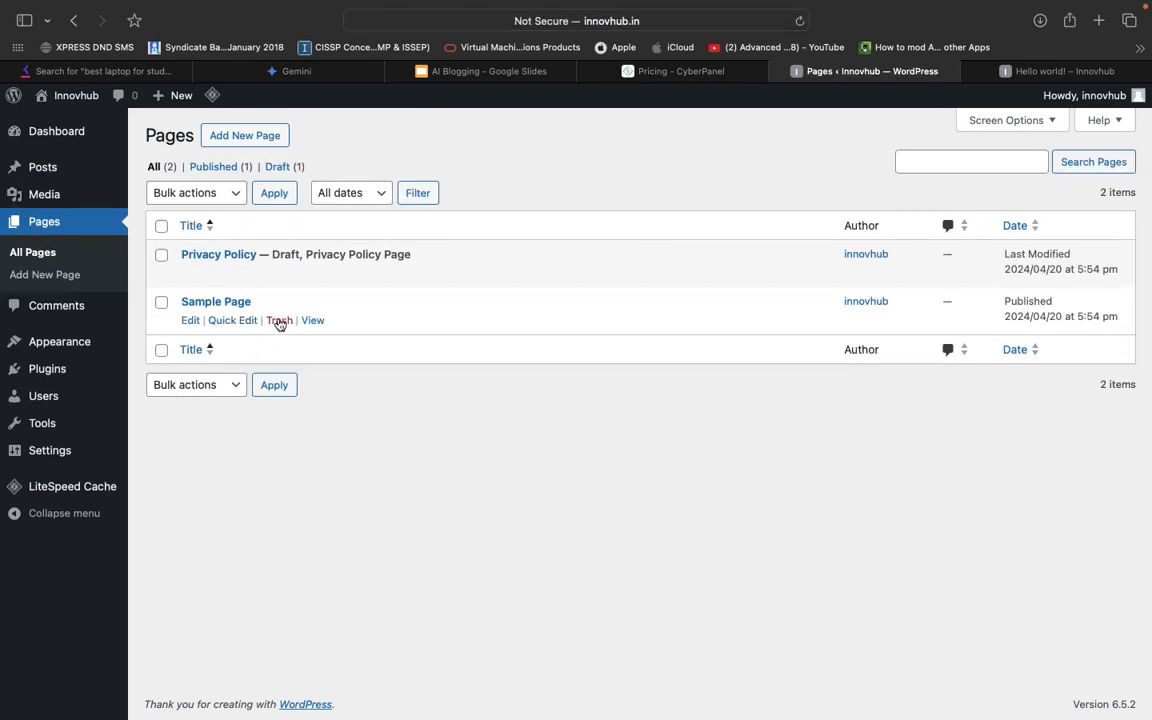
{"action": "left_click", "coordinate": [279, 321]}
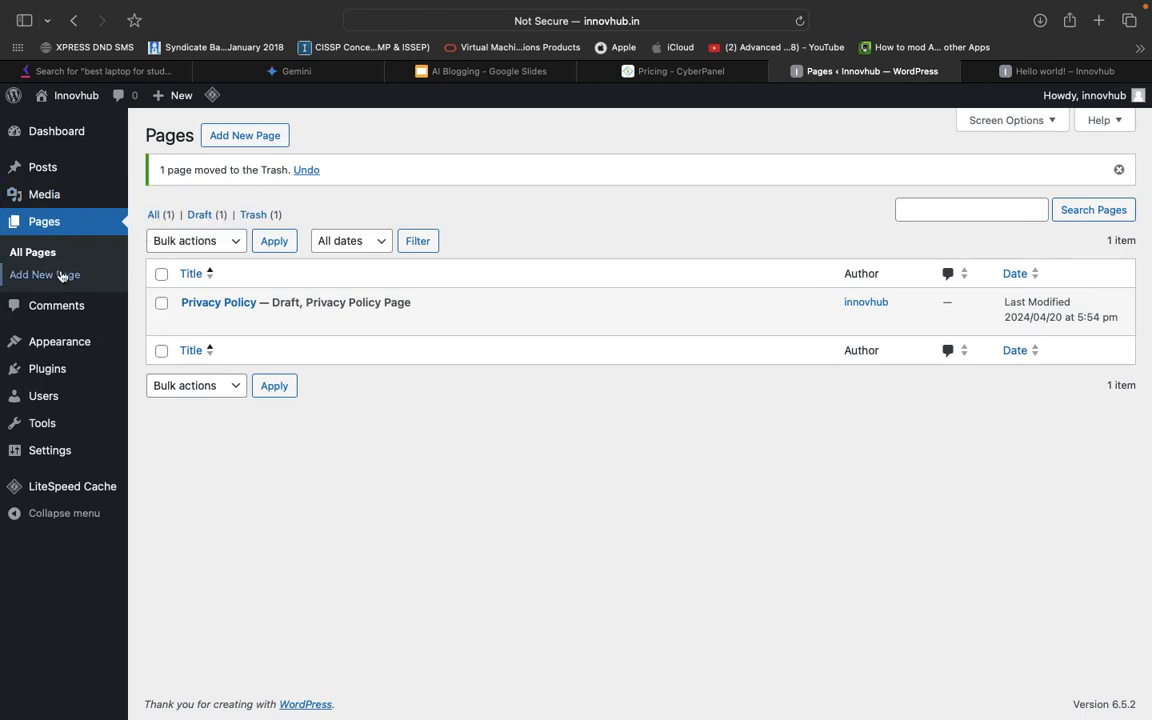
Go to the site's themes and search the directory of new themes for "generate press"
{"action": "mouse_move", "coordinate": [50, 182]}
{"action": "mouse_move", "coordinate": [69, 344]}
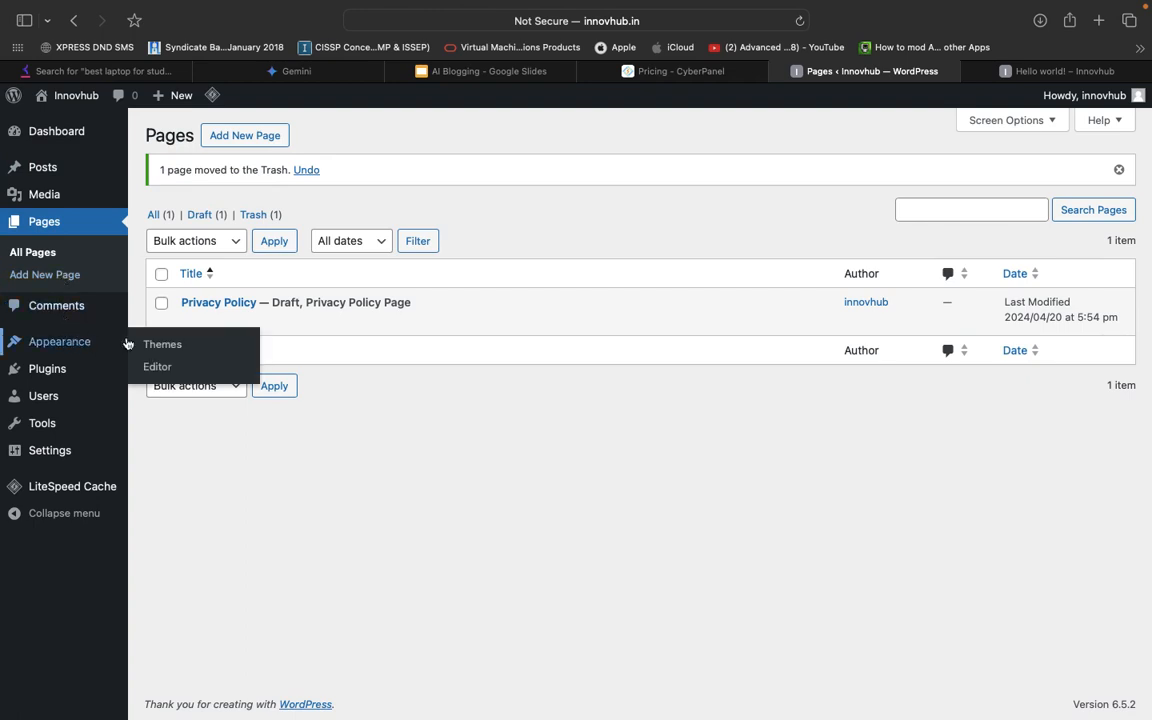
{"action": "left_click", "coordinate": [160, 346]}
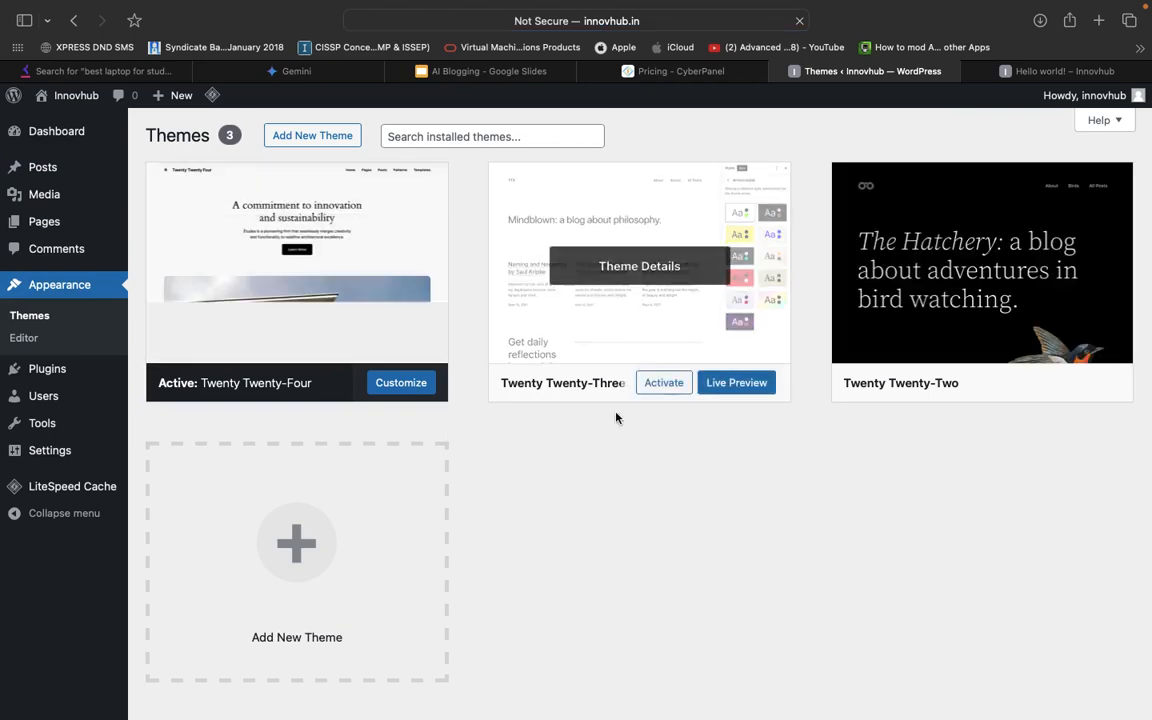
{"action": "left_click", "coordinate": [310, 137]}
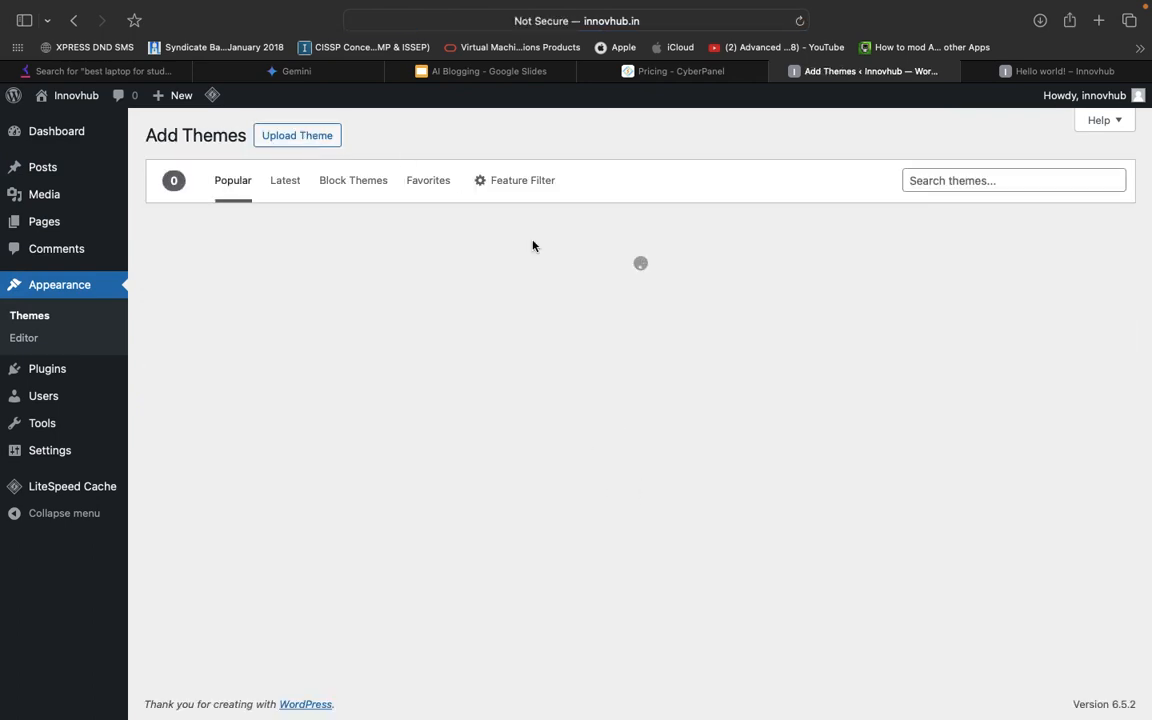
{"action": "left_click", "coordinate": [968, 180]}
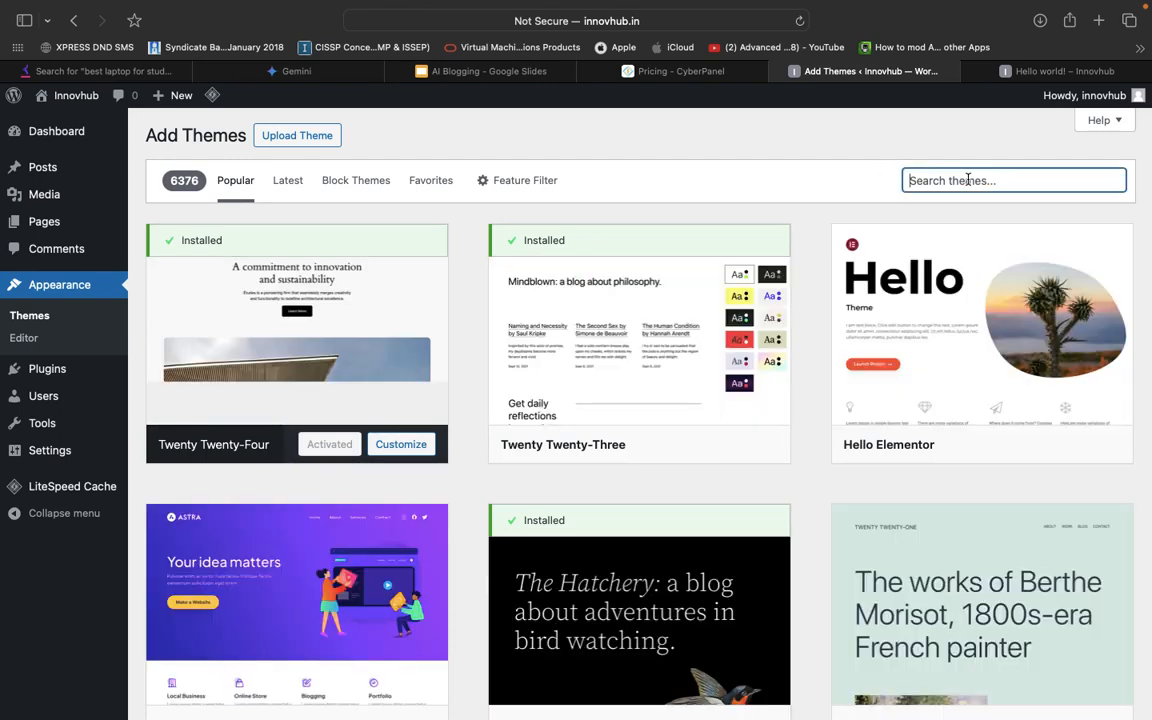
{"action": "type", "text": "generate"}
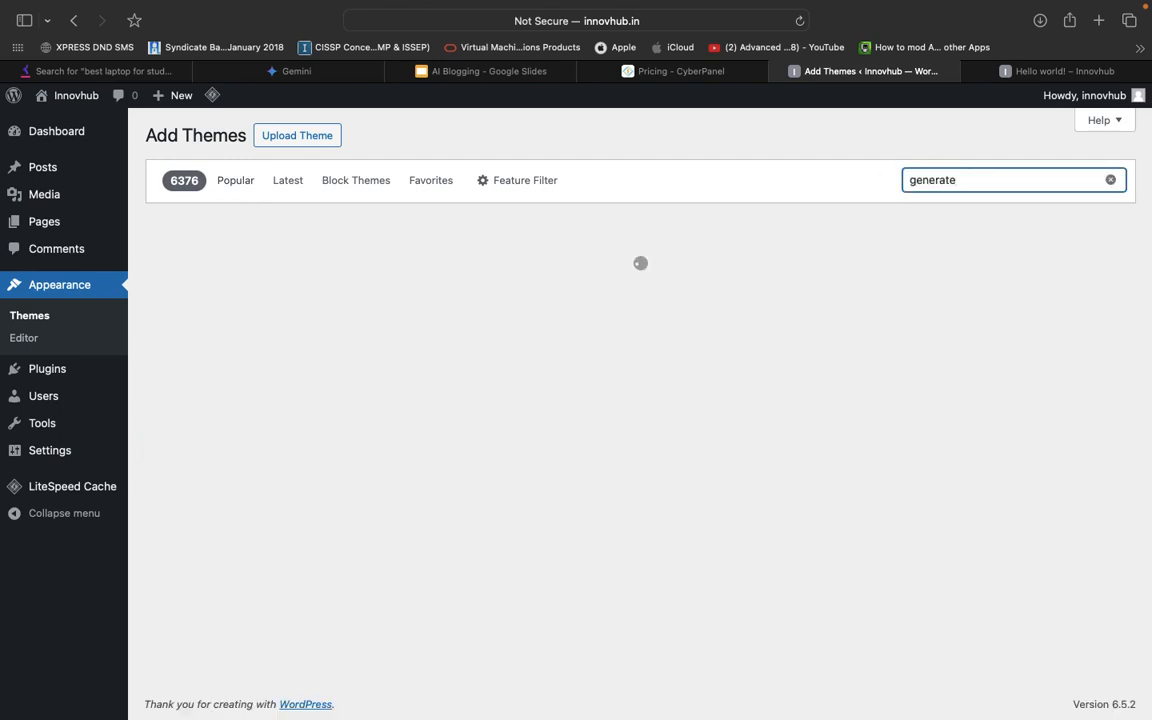
{"action": "type", "text": " press"}
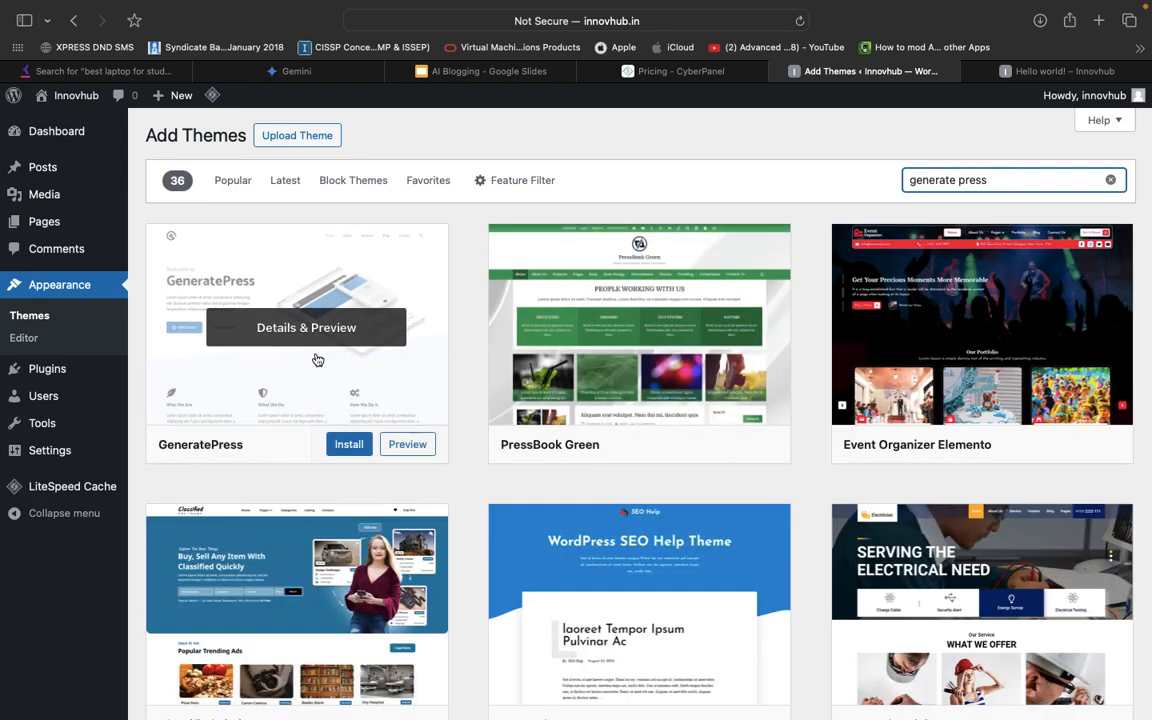
Open the GeneratePress theme's preview, then install and activate the theme
{"action": "left_click", "coordinate": [316, 359]}
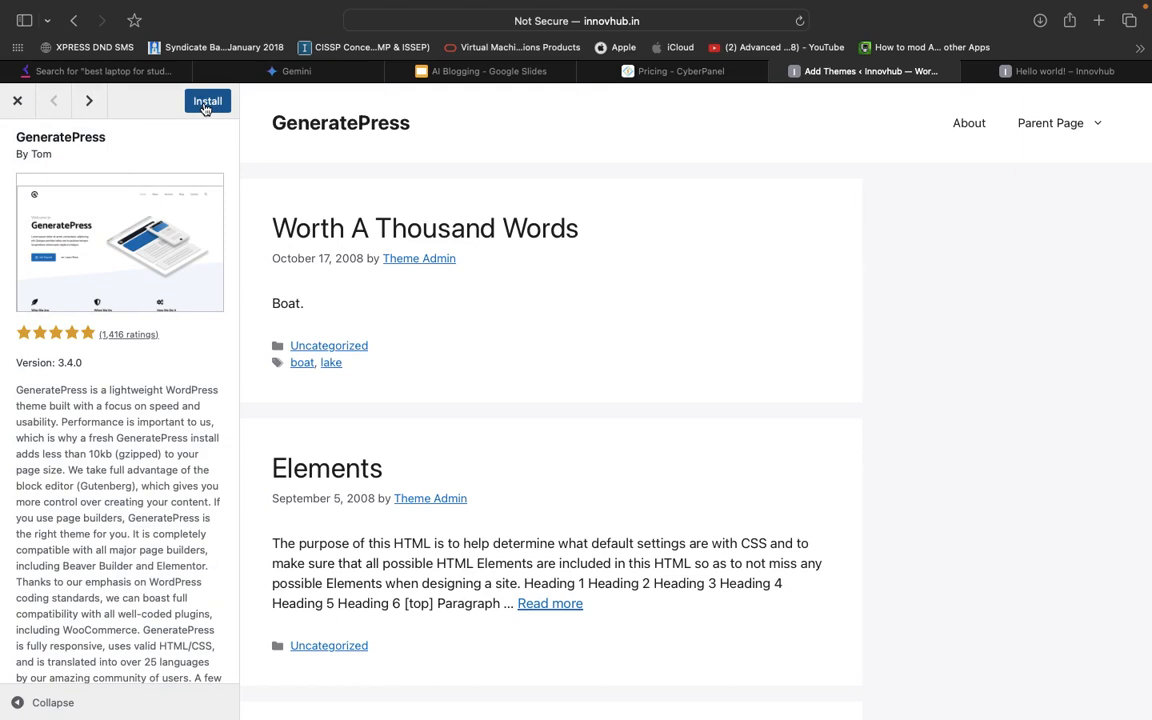
{"action": "left_click", "coordinate": [205, 103]}
{"action": "left_click", "coordinate": [202, 101]}
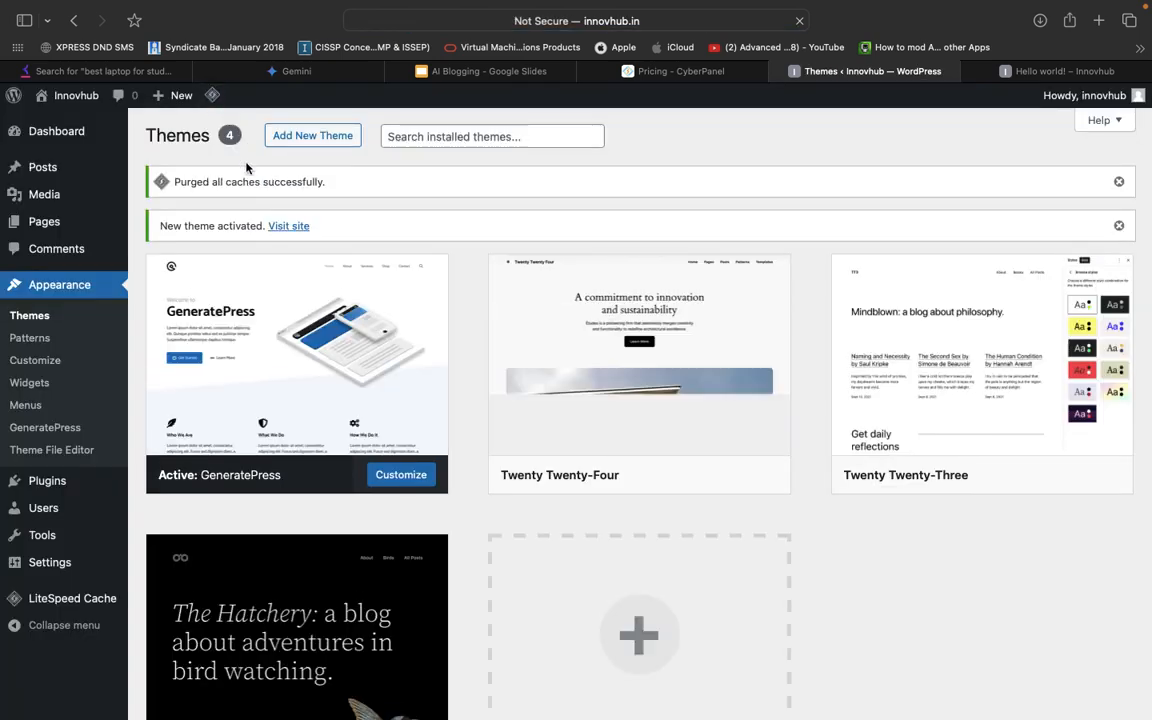
Delete the Twenty Twenty-Four theme and confirm its removal
{"action": "left_click", "coordinate": [643, 364]}
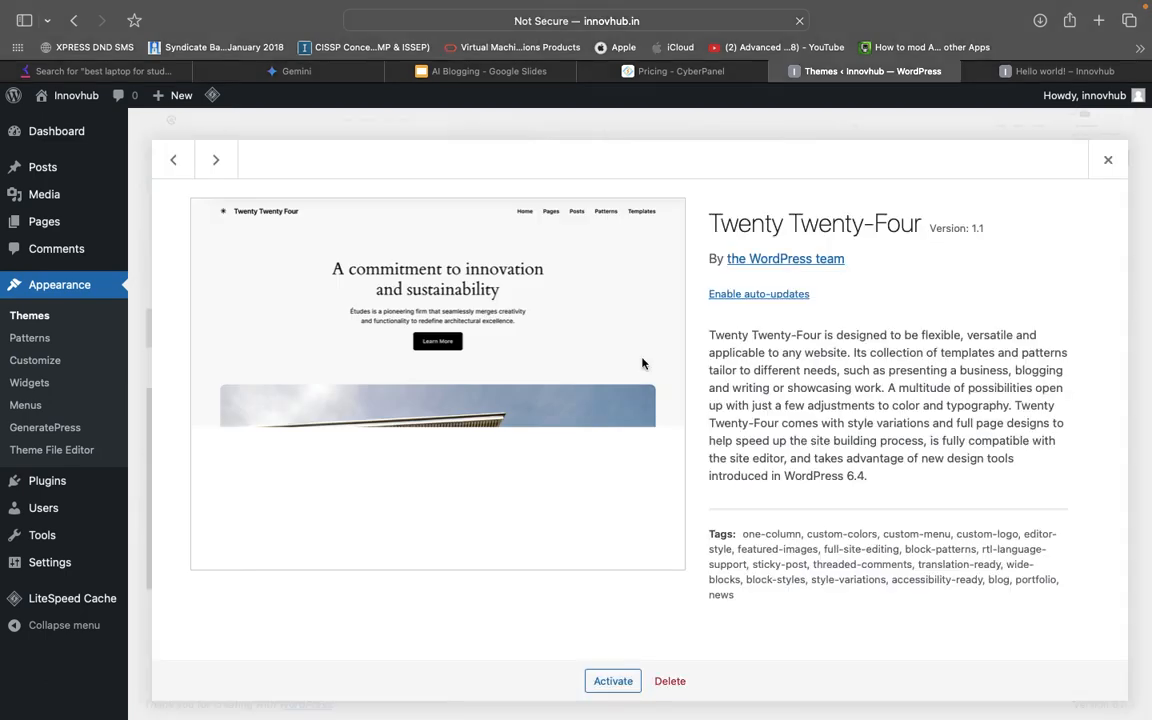
{"action": "left_click", "coordinate": [670, 681]}
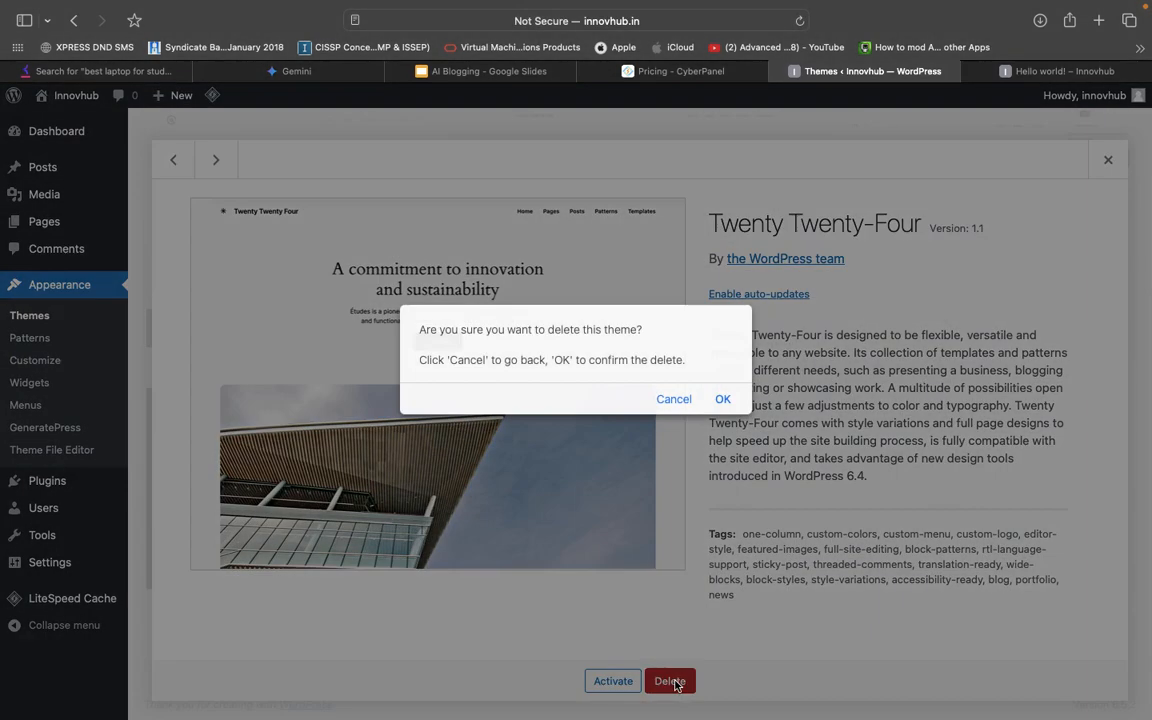
{"action": "left_click", "coordinate": [725, 400]}
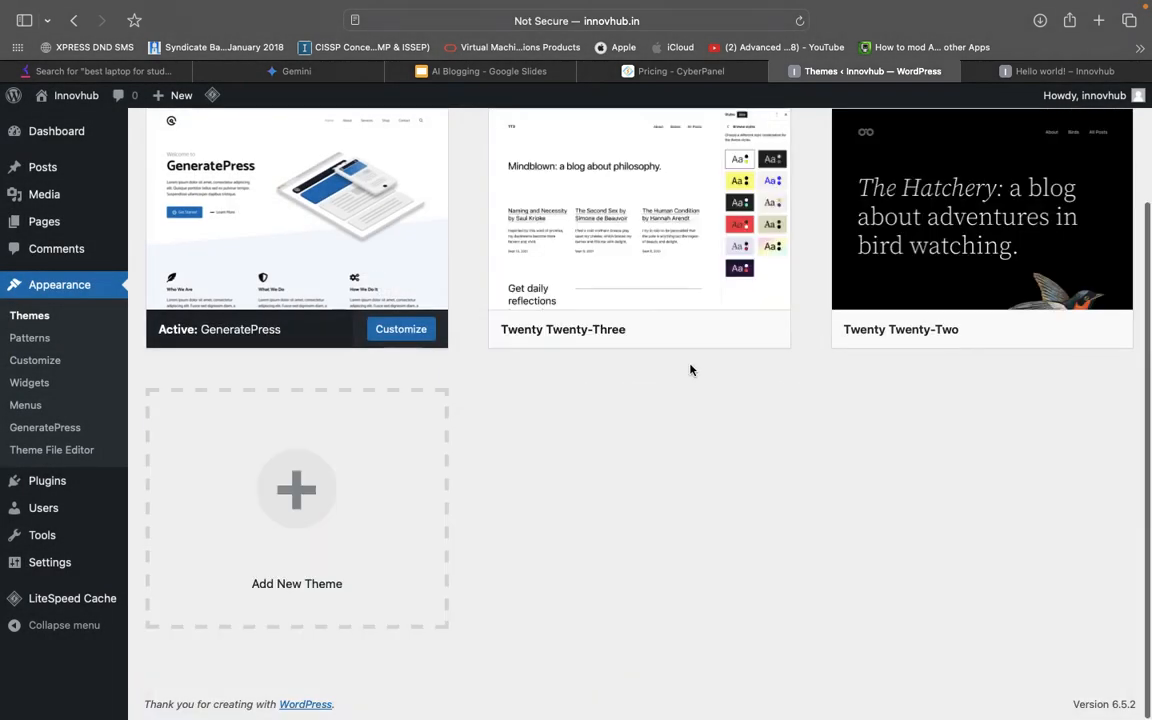
Delete the Twenty Twenty-Three theme, confirm the deletion and close its details
{"action": "left_click", "coordinate": [635, 215]}
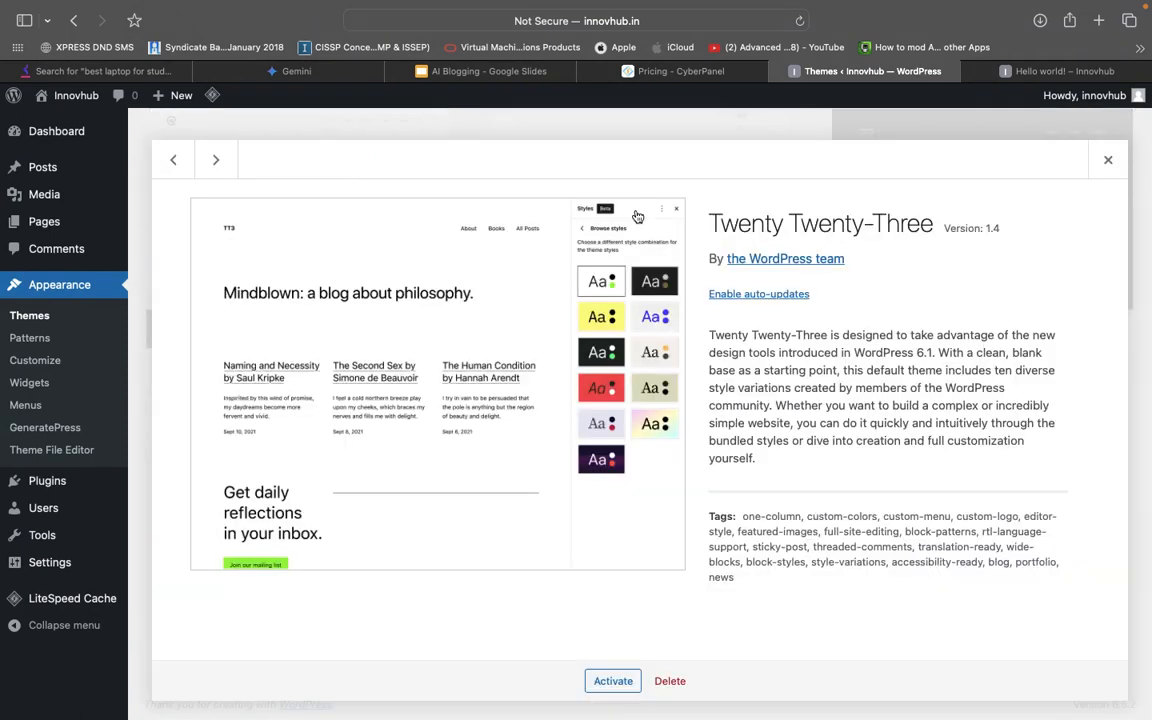
{"action": "left_click", "coordinate": [670, 681]}
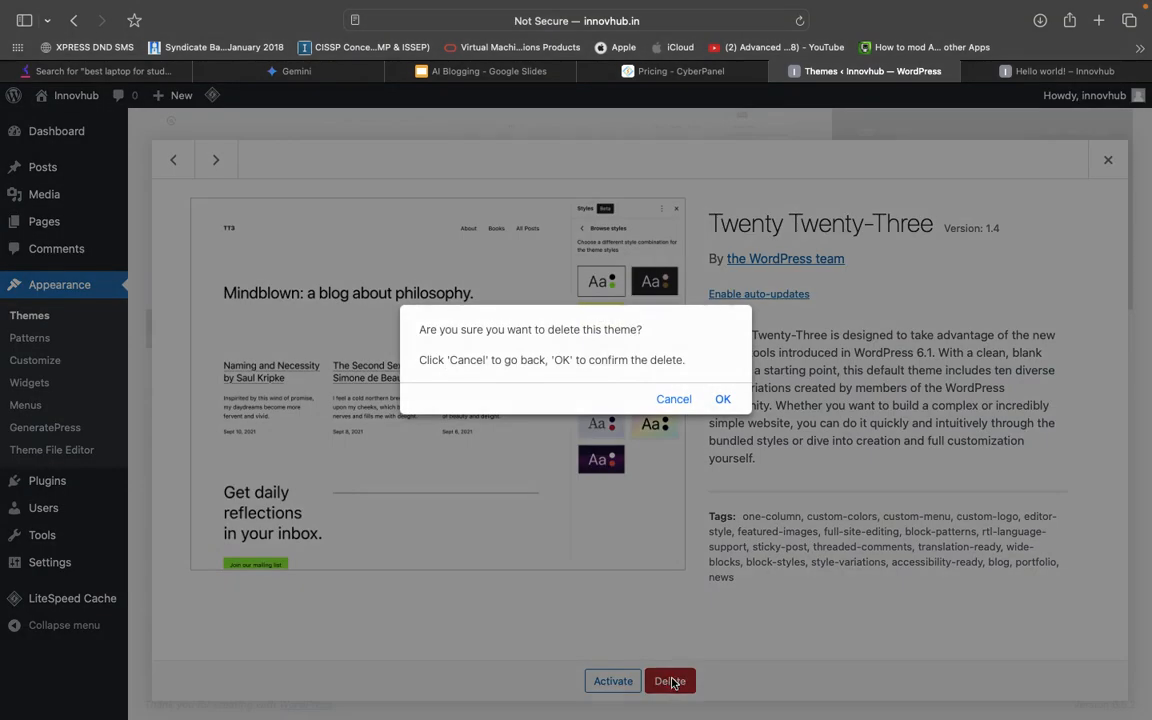
{"action": "left_click", "coordinate": [723, 399]}
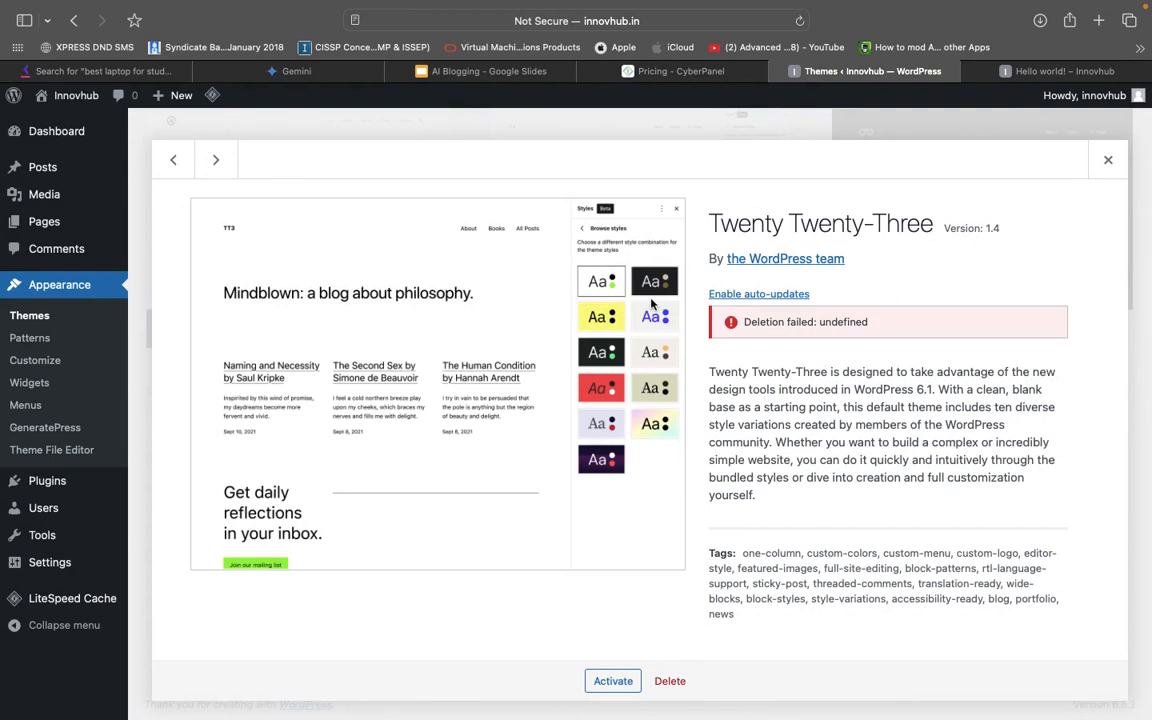
{"action": "left_click", "coordinate": [1107, 161]}
Delete the Twenty Twenty-Two theme from its details and confirm the deletion
{"action": "left_click", "coordinate": [812, 213]}
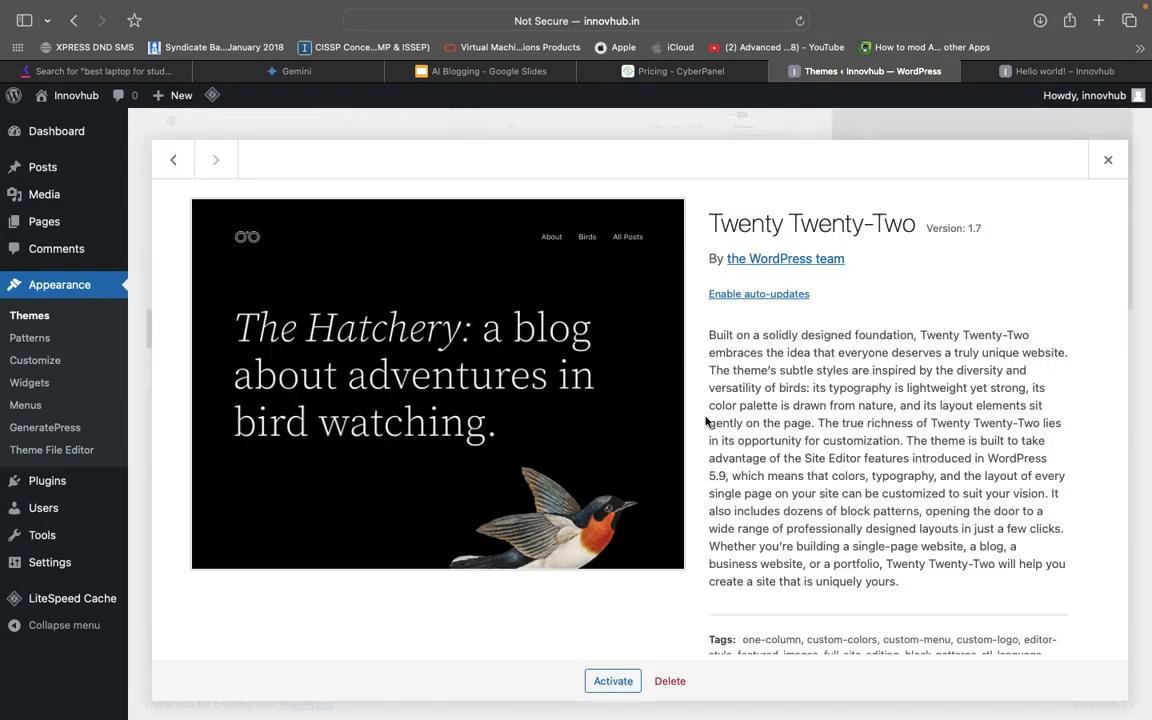
{"action": "left_click", "coordinate": [670, 681]}
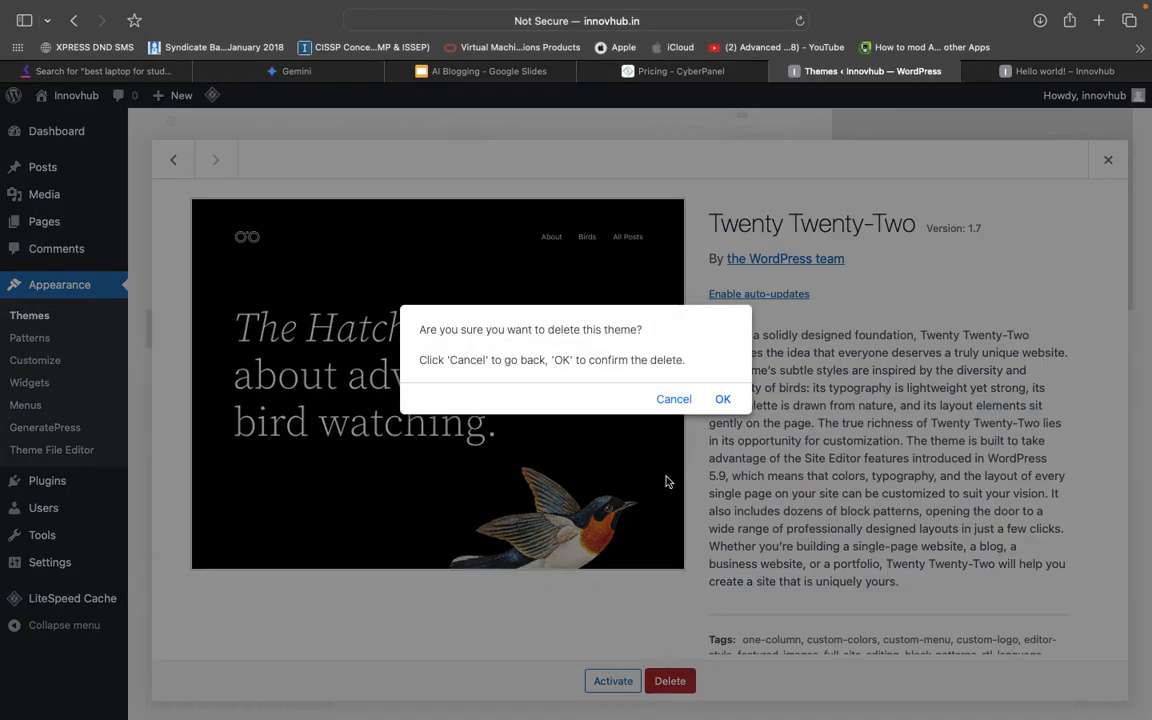
{"action": "left_click", "coordinate": [726, 398]}
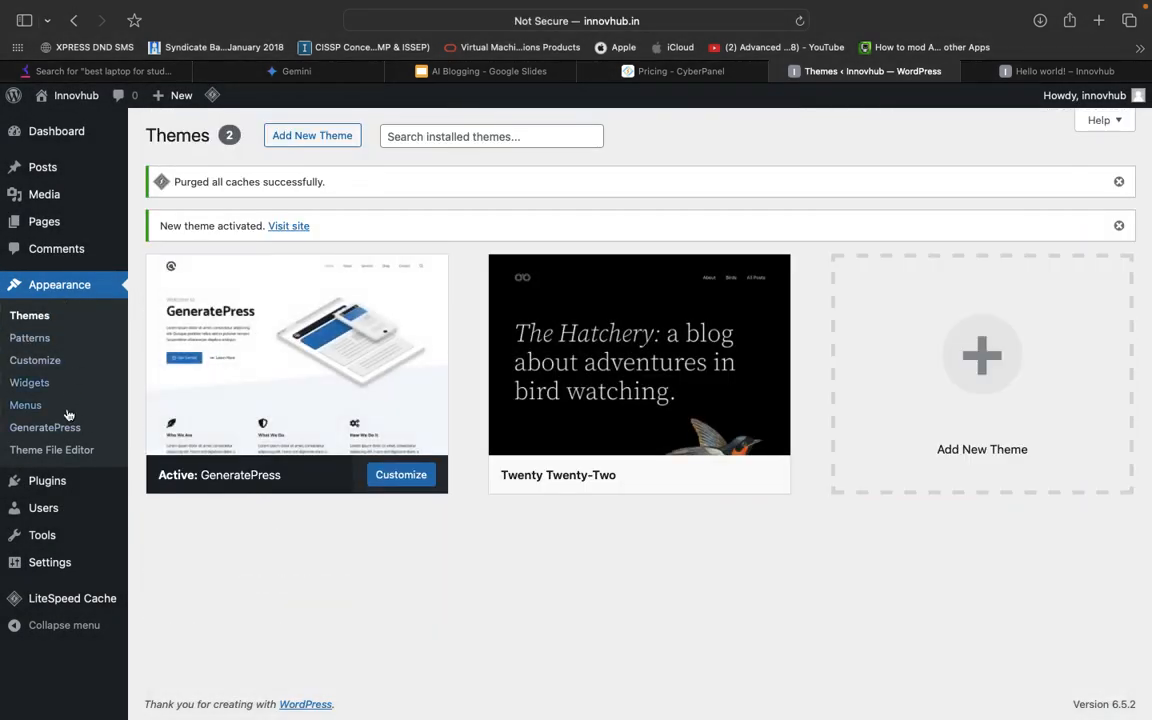
Search the plugin directory for "site kit by google" and install the Site Kit by Google plugin
{"action": "left_click", "coordinate": [47, 482]}
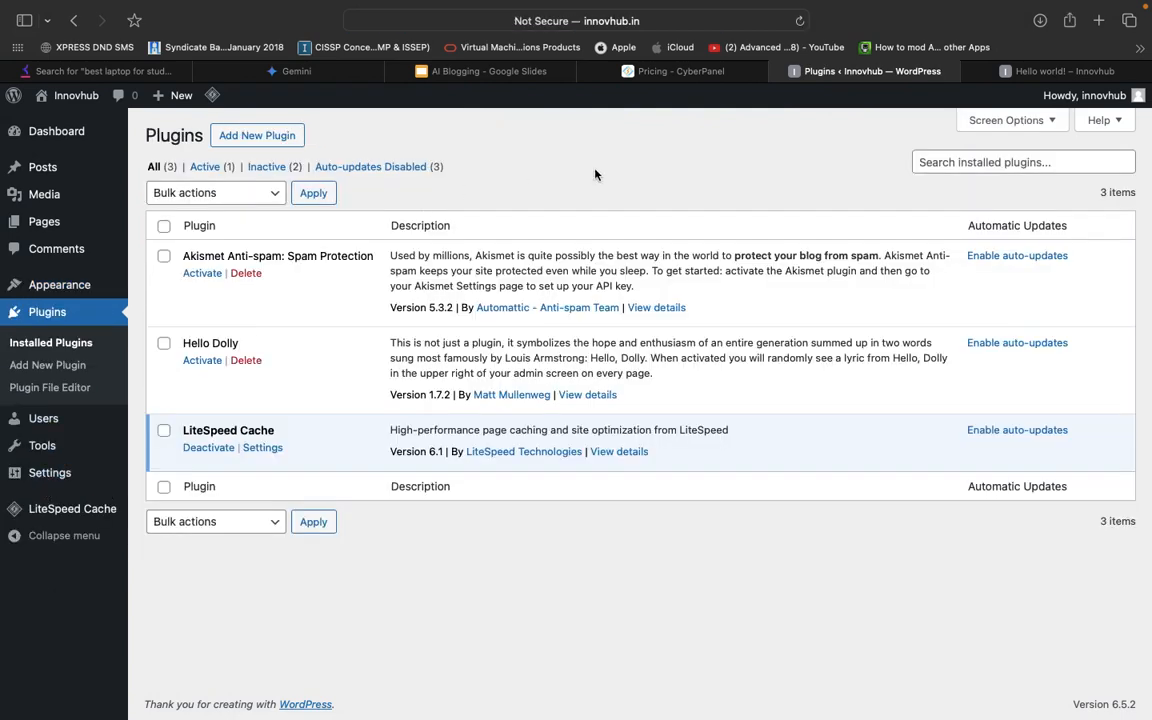
{"action": "left_click", "coordinate": [1009, 162]}
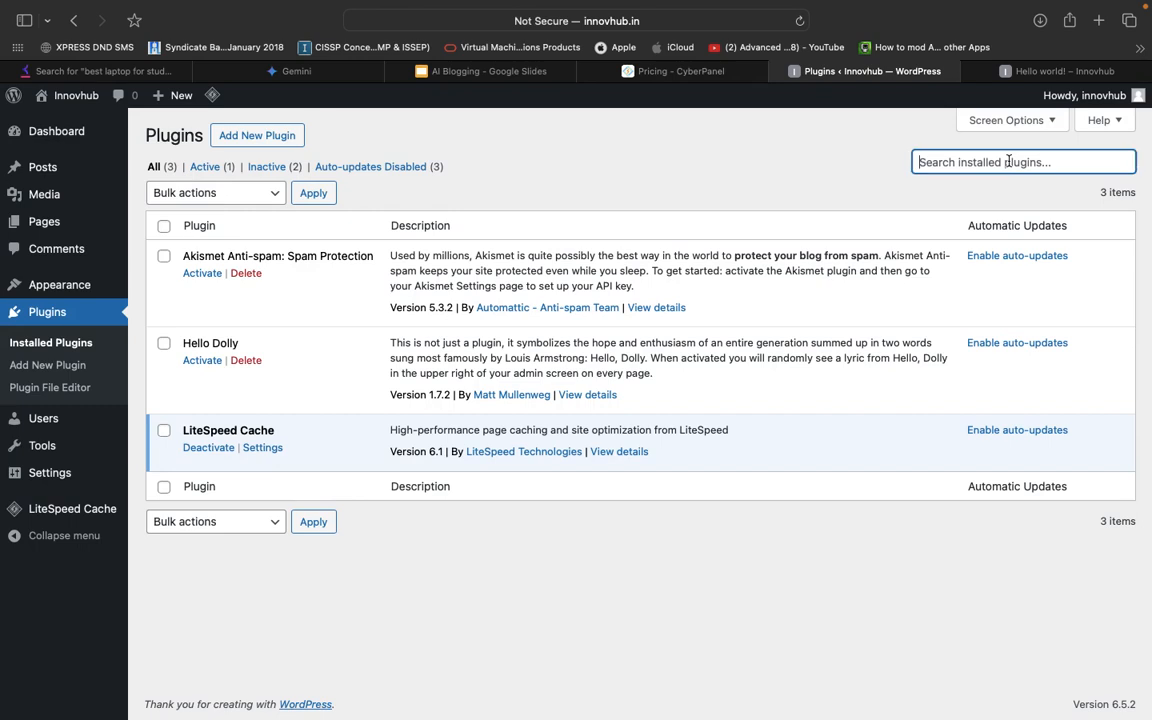
{"action": "left_click", "coordinate": [266, 141]}
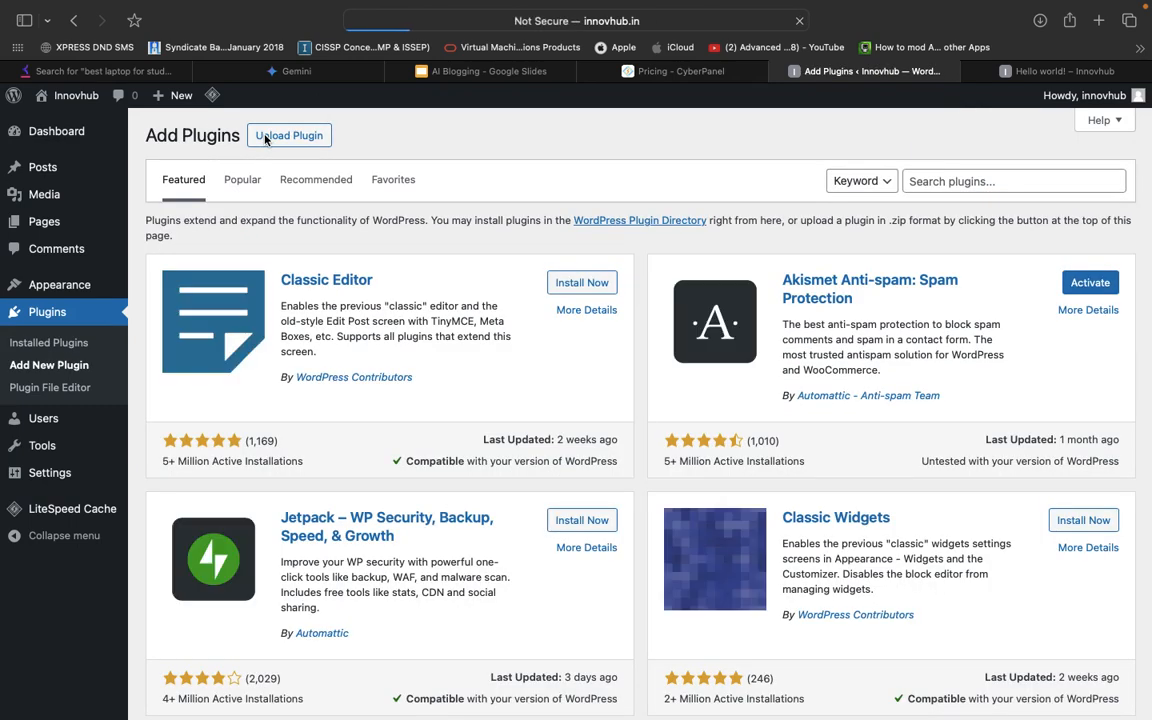
{"action": "left_click", "coordinate": [942, 190]}
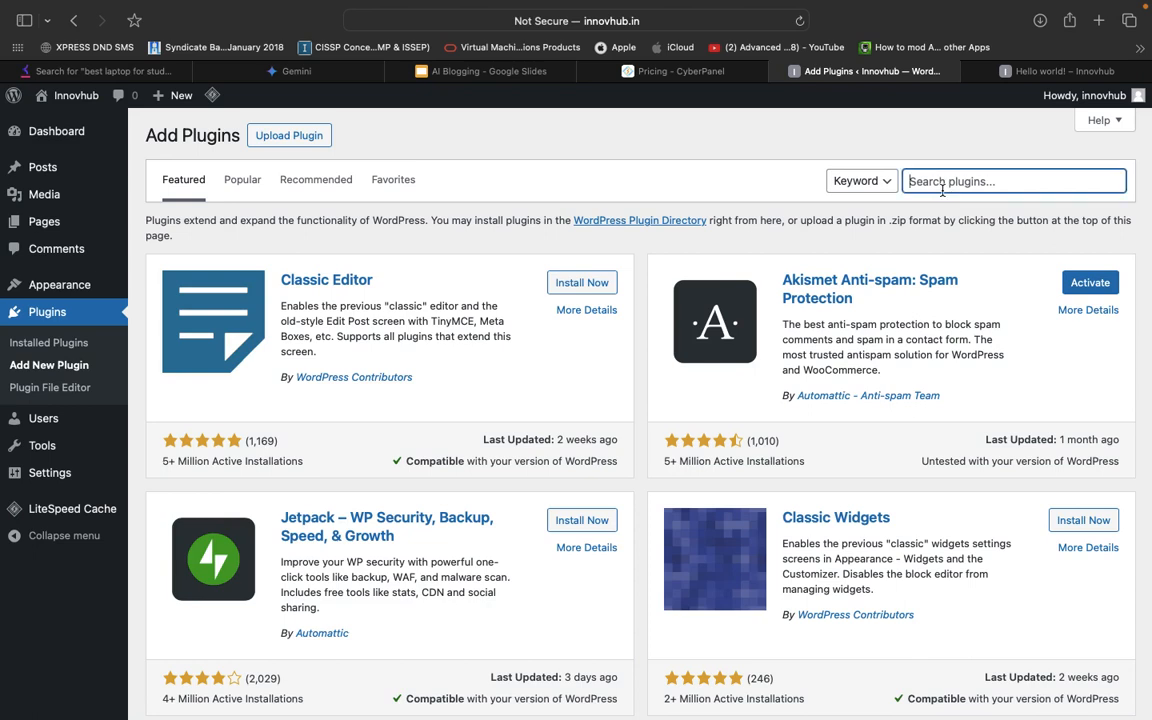
{"action": "type", "text": "sitekit"}
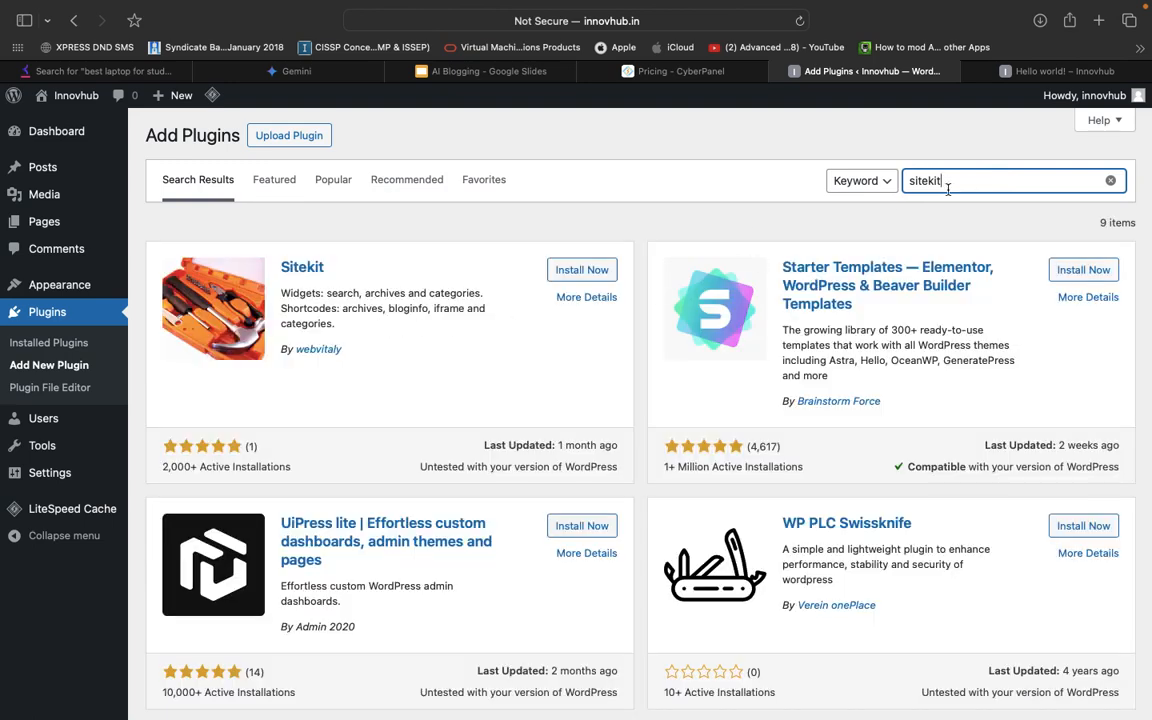
{"action": "type", "text": " by google"}
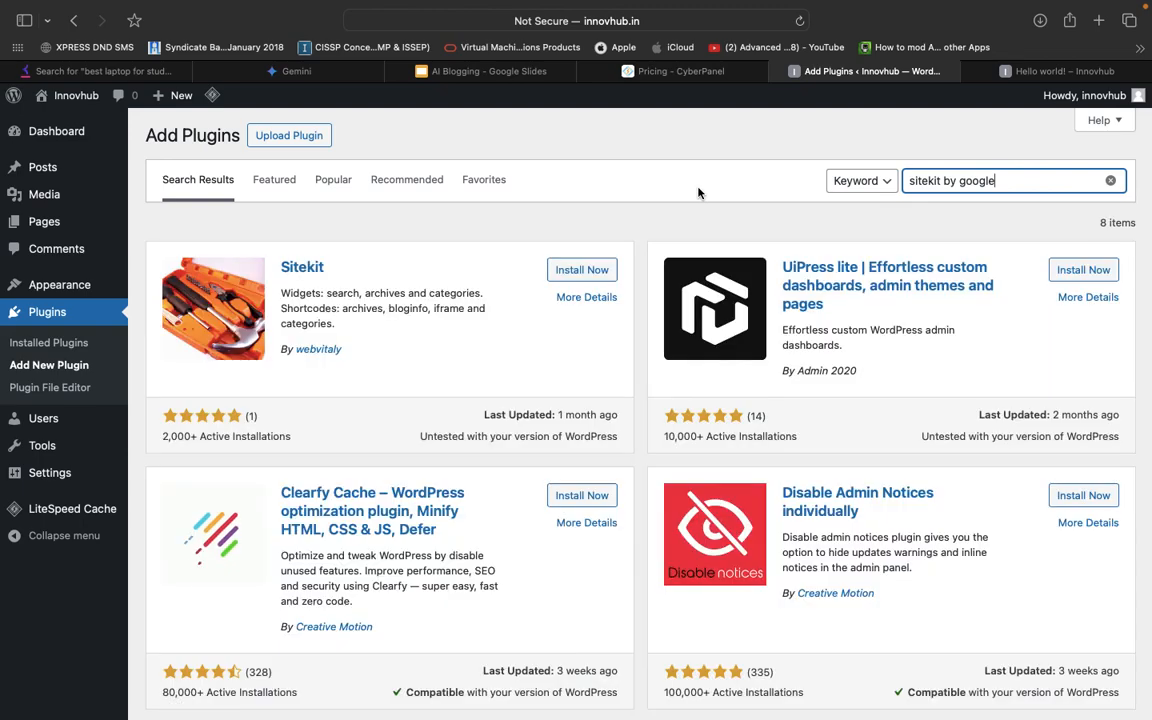
{"action": "scroll", "coordinate": [762, 372], "scroll_direction": "down", "scroll_amount": 7}
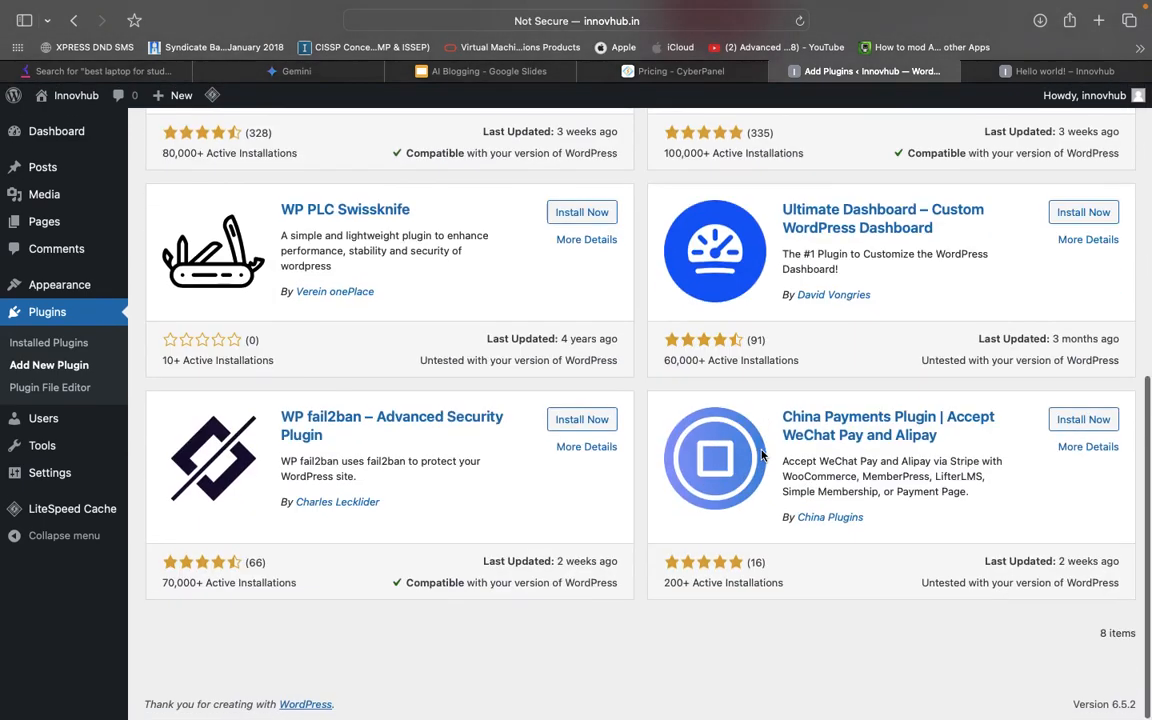
{"action": "scroll", "coordinate": [761, 455], "scroll_direction": "up", "scroll_amount": 7}
{"action": "left_click", "coordinate": [931, 181]}
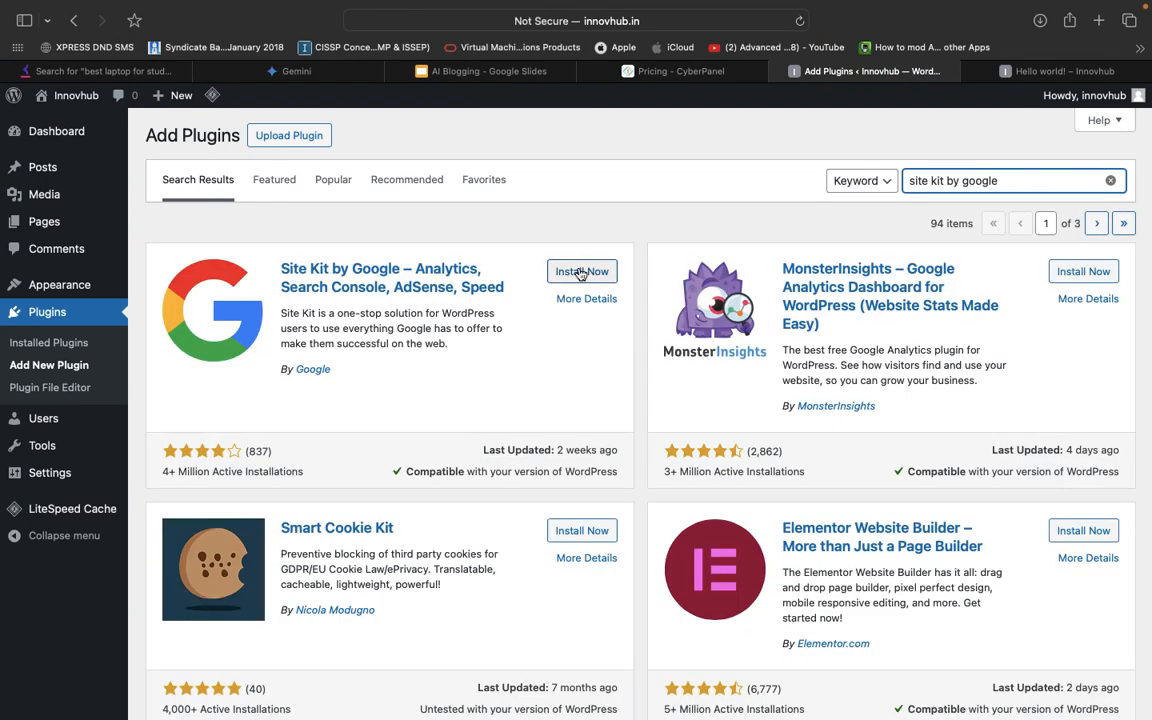
{"action": "left_click", "coordinate": [580, 272]}
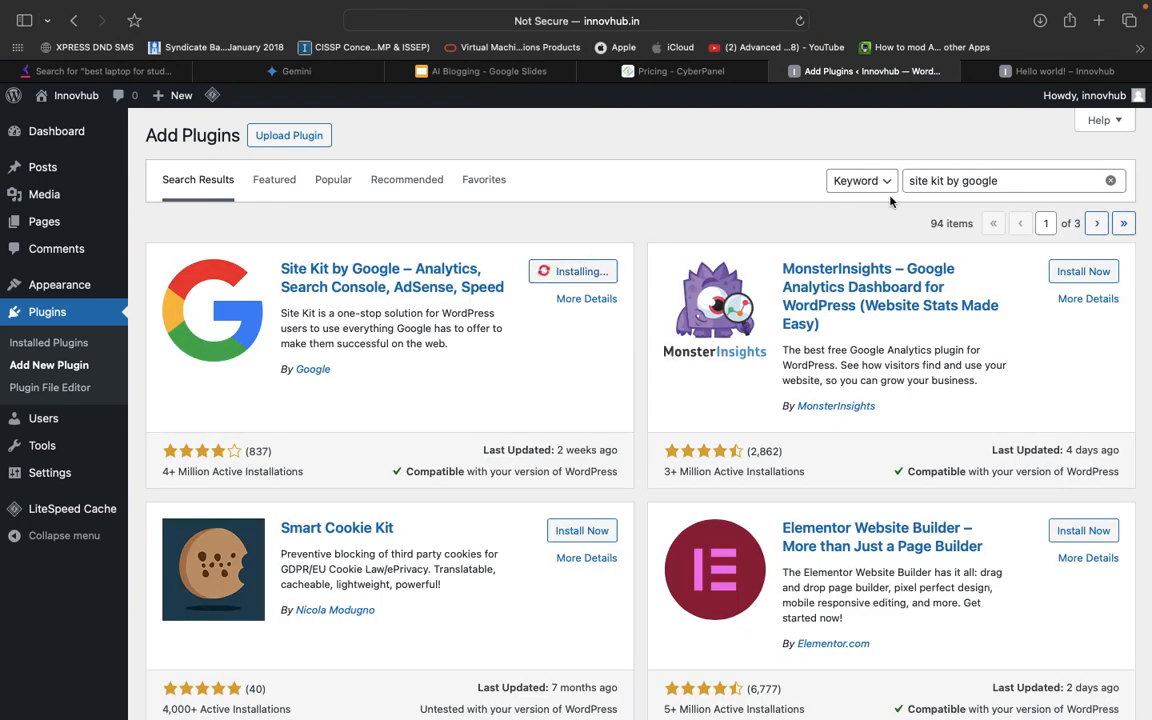
Search the plugin directory for "rankmath" and install Rank Math SEO with AI Best SEO Tools
{"action": "triple_click", "coordinate": [1006, 181]}
{"action": "type", "text": "rankmath"}
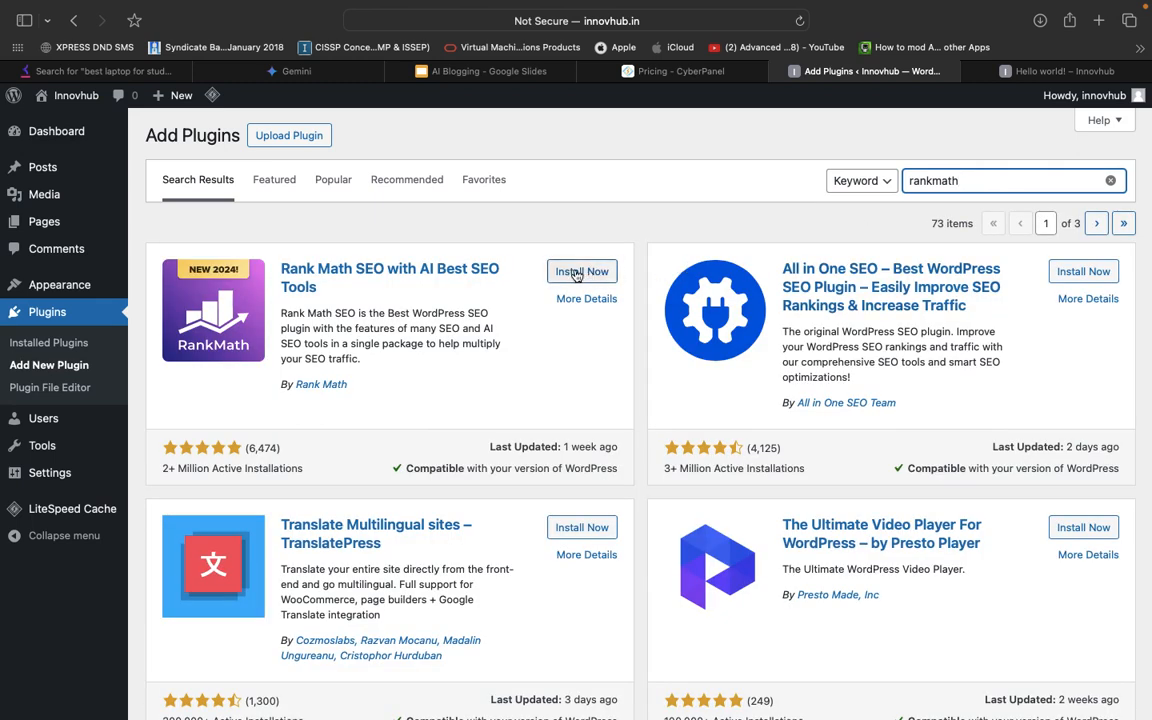
{"action": "left_click", "coordinate": [577, 275]}
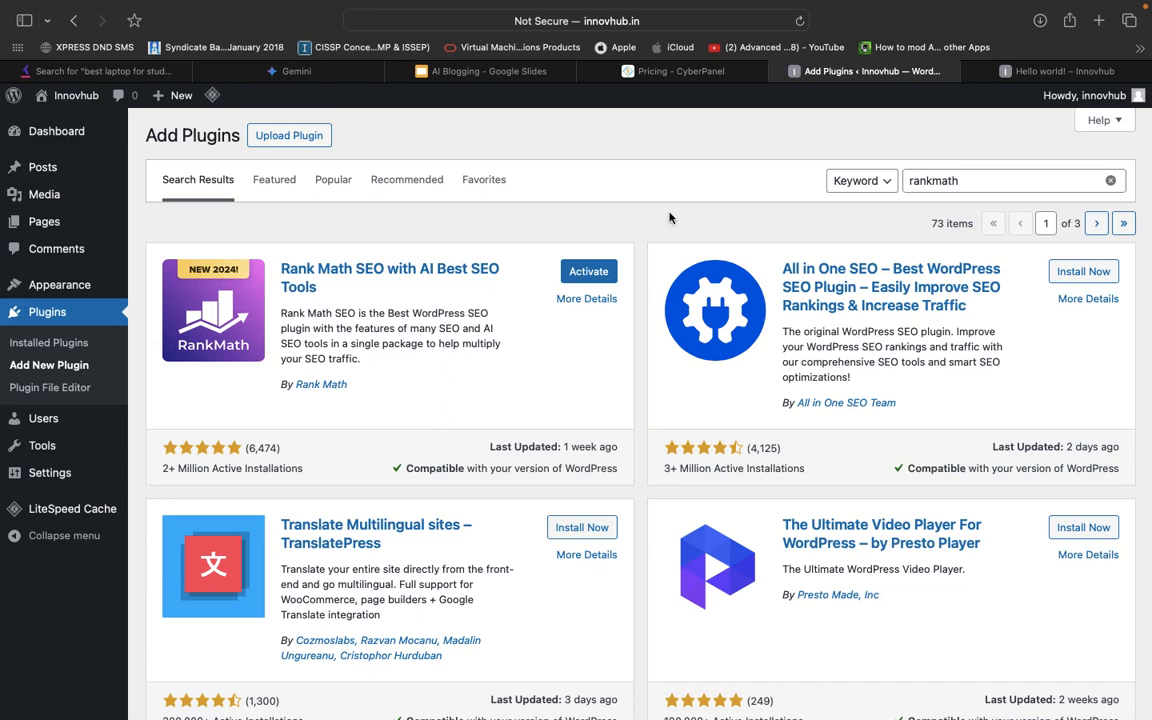
Look up "wp rocket" in the plugin directory, and search for "breeze" to install the Breeze – WordPress Cache Plugin
{"action": "triple_click", "coordinate": [969, 178]}
{"action": "type", "text": "wp rocket"}
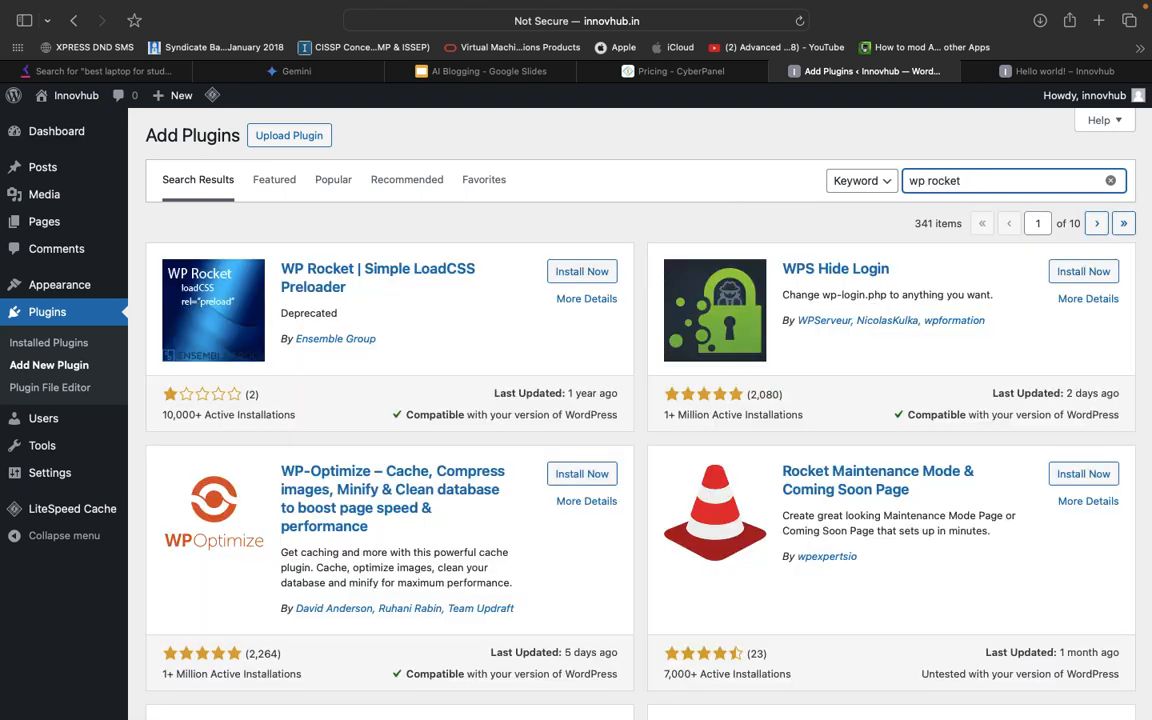
{"action": "triple_click", "coordinate": [987, 177]}
{"action": "type", "text": "breeze"}
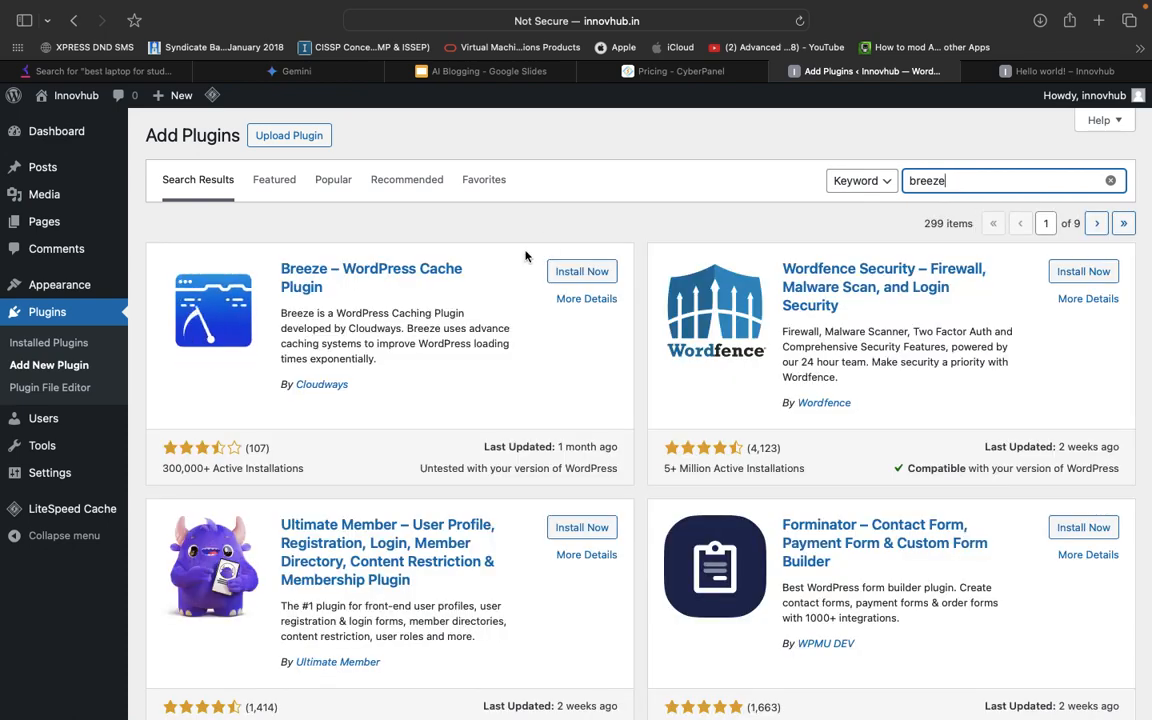
{"action": "left_click", "coordinate": [583, 272]}
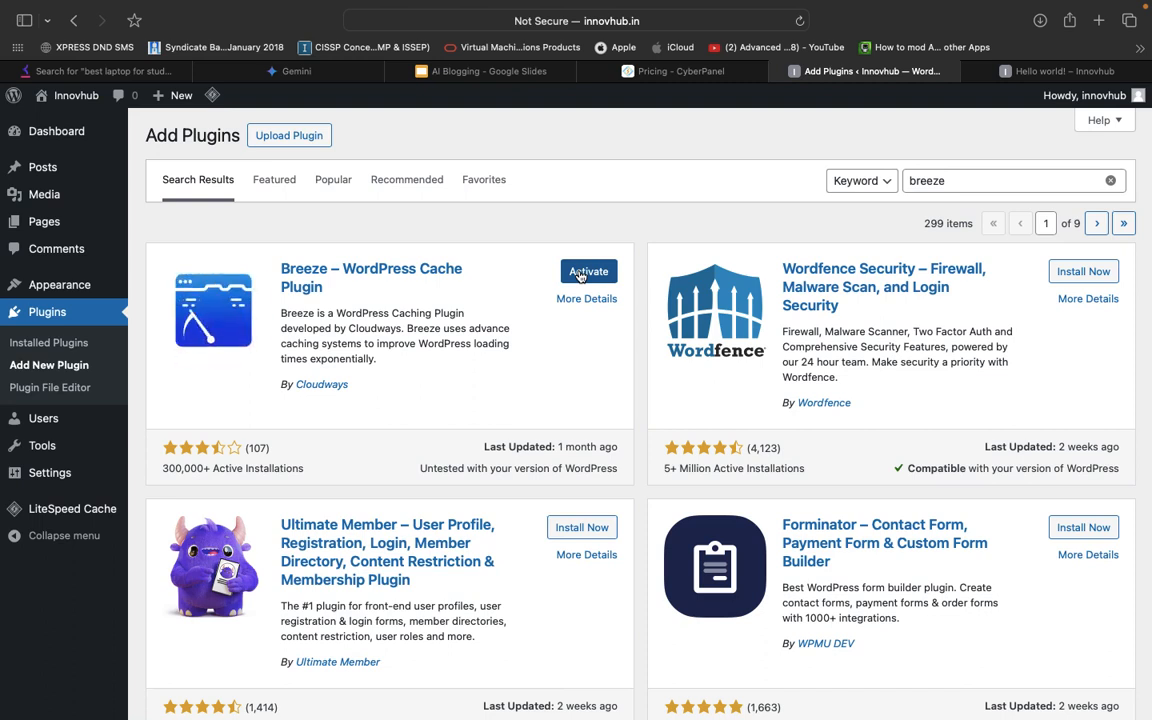
Open the list of installed plugins and activate Breeze
{"action": "left_click", "coordinate": [44, 344]}
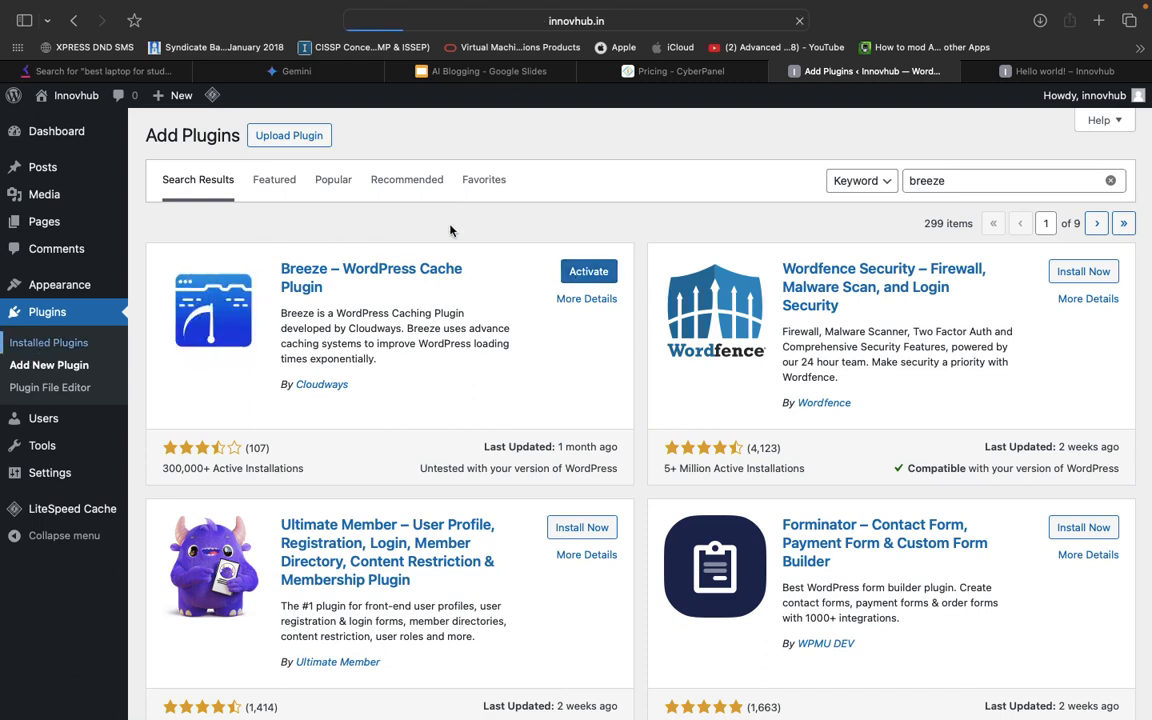
{"action": "scroll", "coordinate": [248, 270], "scroll_direction": "down", "scroll_amount": 4}
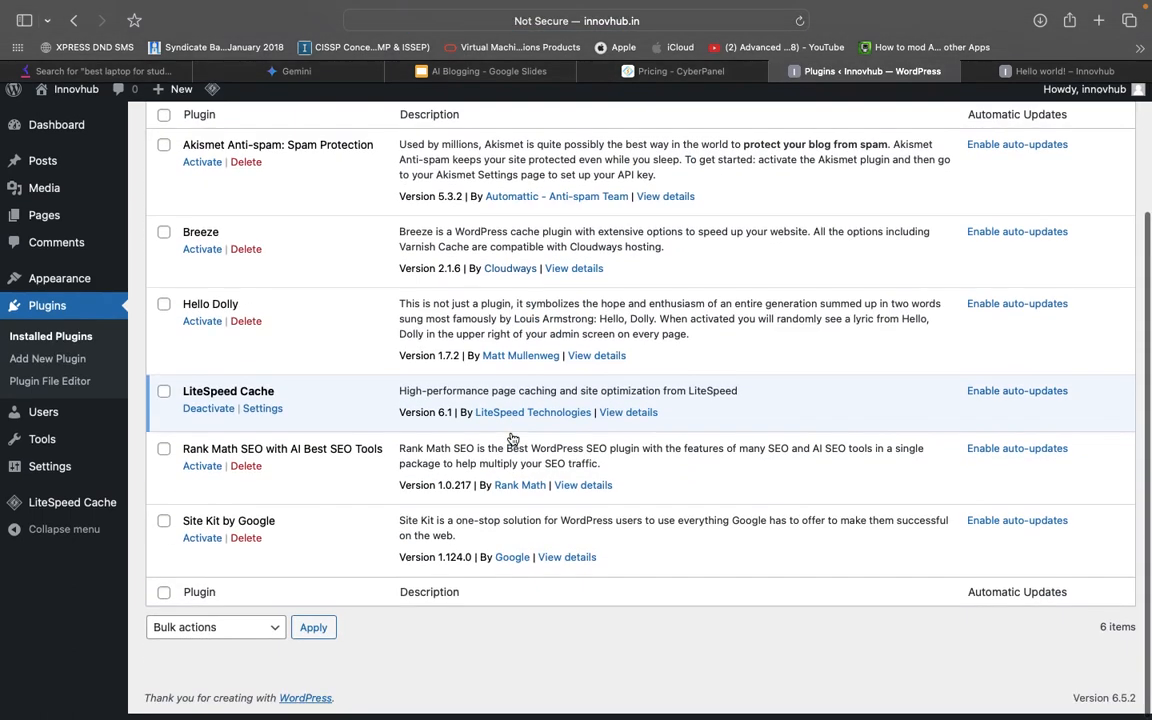
{"action": "left_click", "coordinate": [203, 256]}
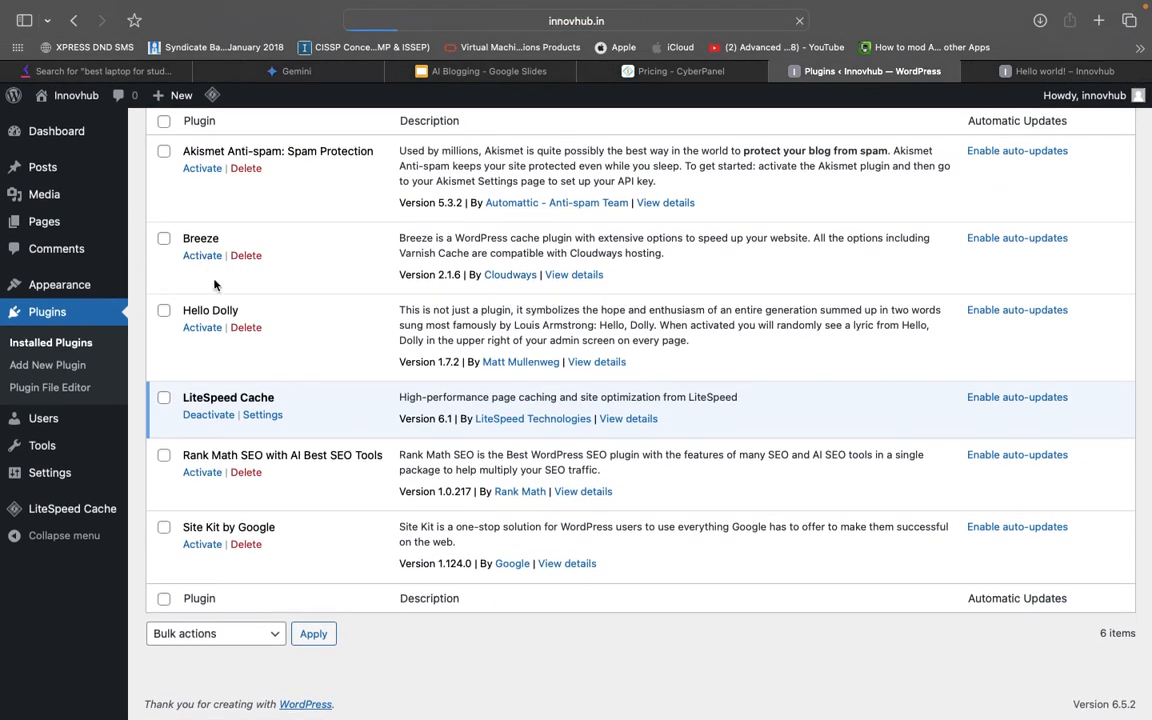
Review the plugin conflict notices and deactivate LiteSpeed Cache
{"action": "scroll", "coordinate": [378, 357], "scroll_direction": "down", "scroll_amount": 2}
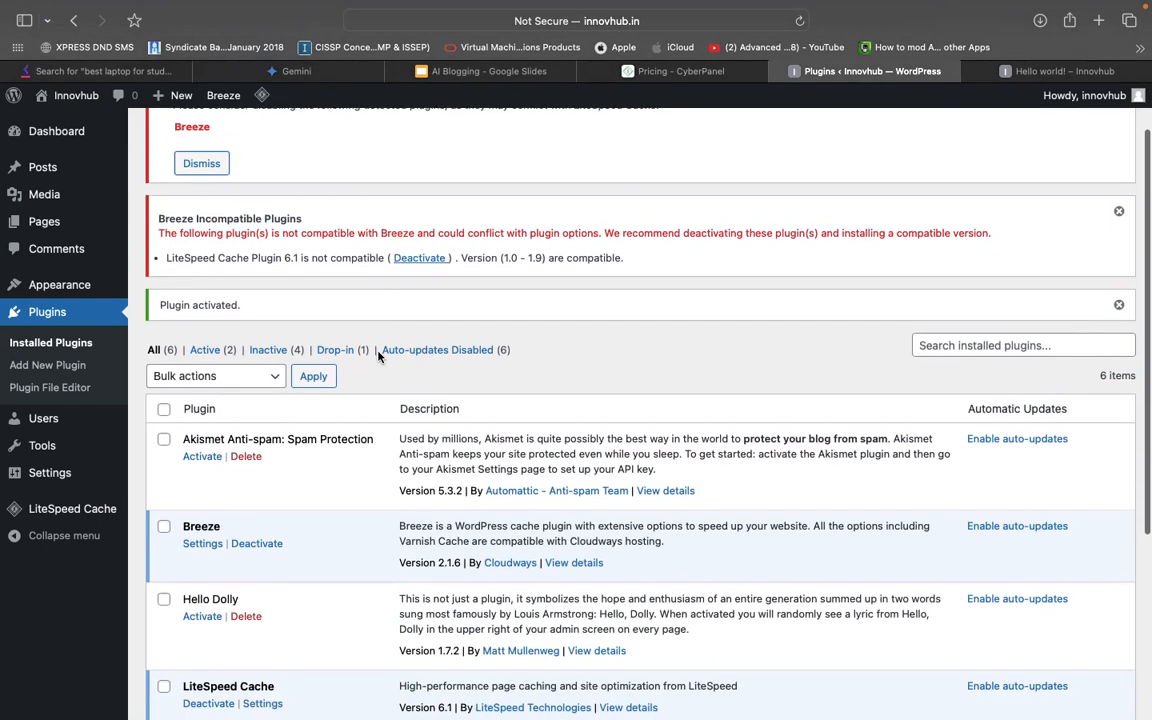
{"action": "scroll", "coordinate": [370, 357], "scroll_direction": "up", "scroll_amount": 1}
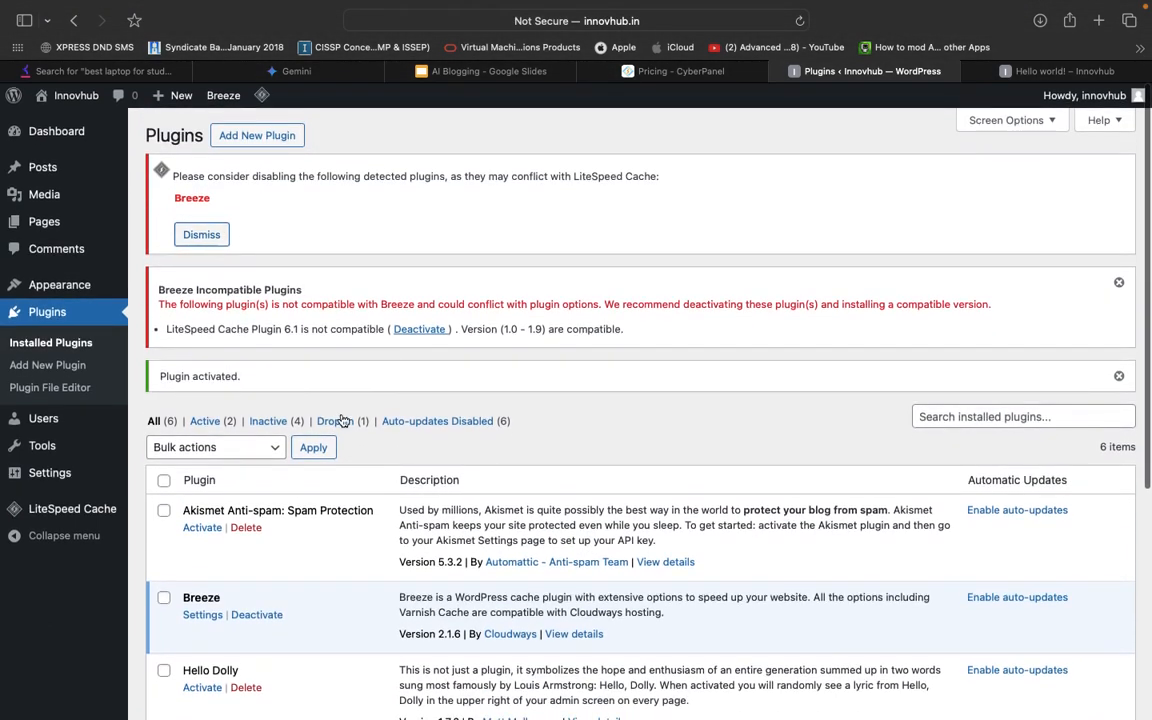
{"action": "scroll", "coordinate": [342, 419], "scroll_direction": "down", "scroll_amount": 5}
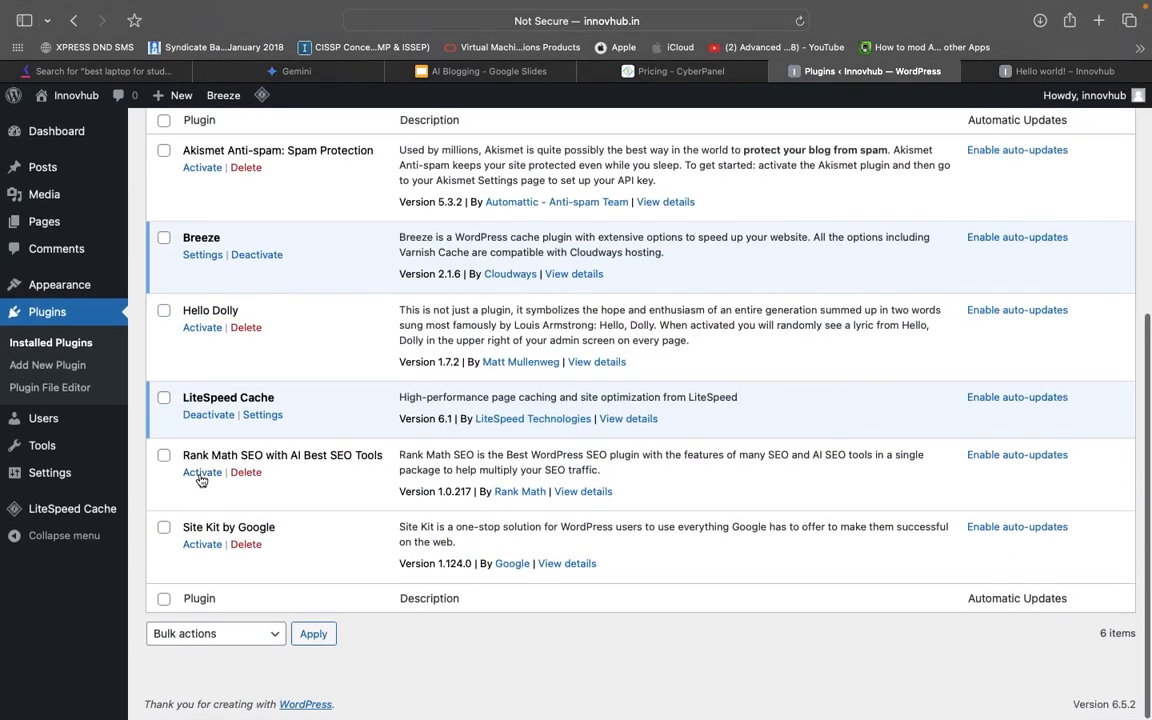
{"action": "left_click", "coordinate": [210, 416]}
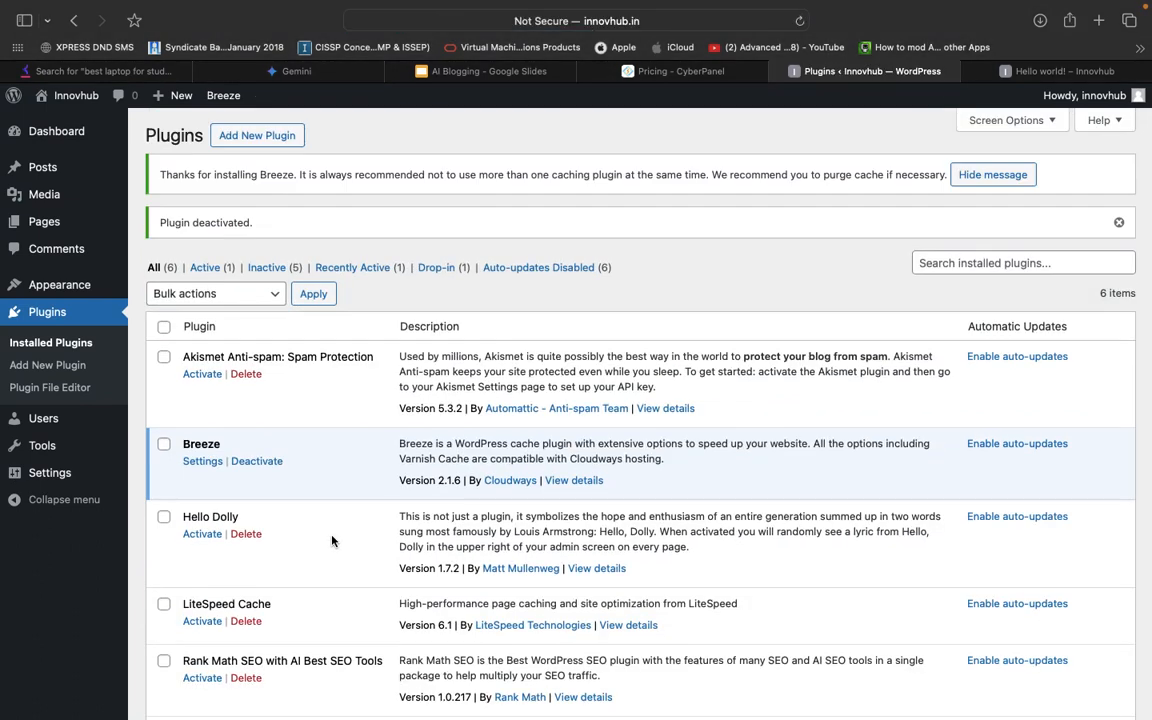
Activate Rank Math SEO, skip connecting an account and leave its setup wizard for the dashboard
{"action": "scroll", "coordinate": [334, 540], "scroll_direction": "down", "scroll_amount": 5}
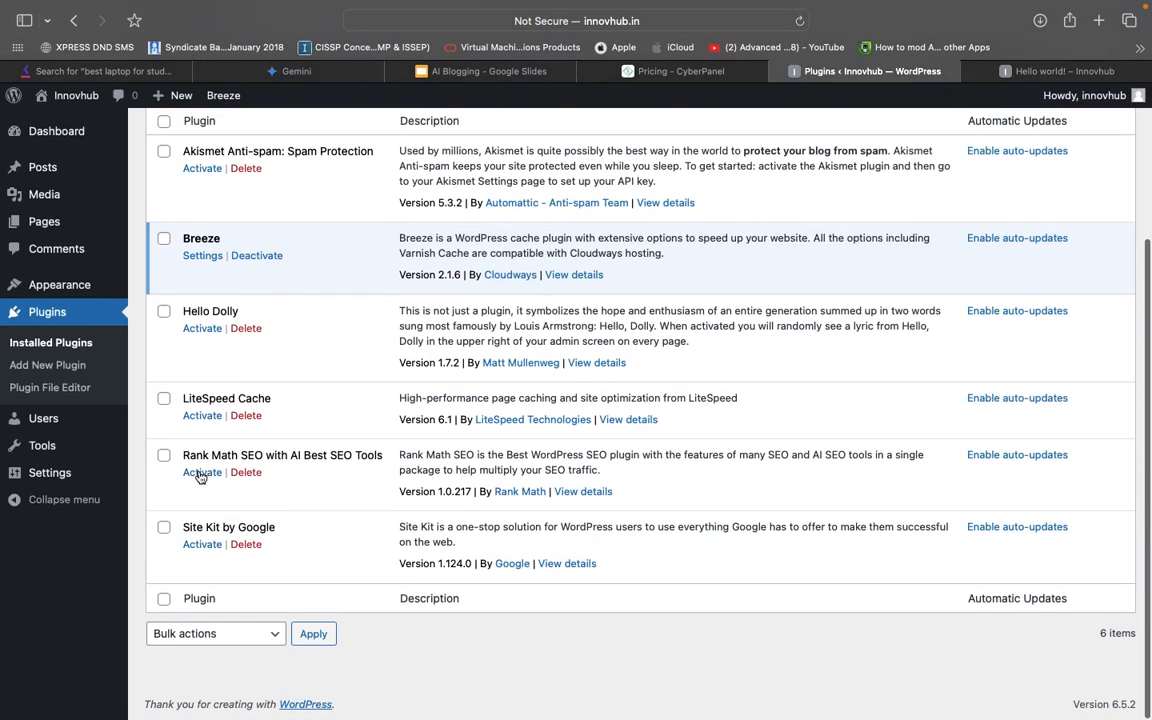
{"action": "left_click", "coordinate": [201, 473]}
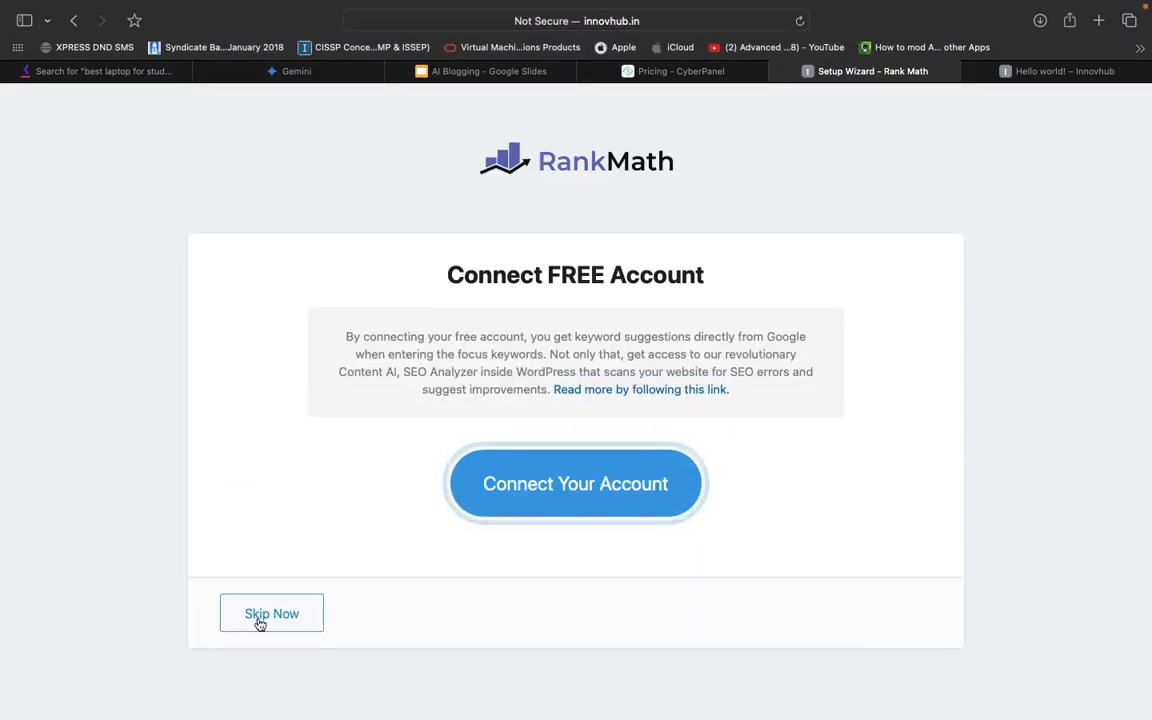
{"action": "left_click", "coordinate": [261, 617]}
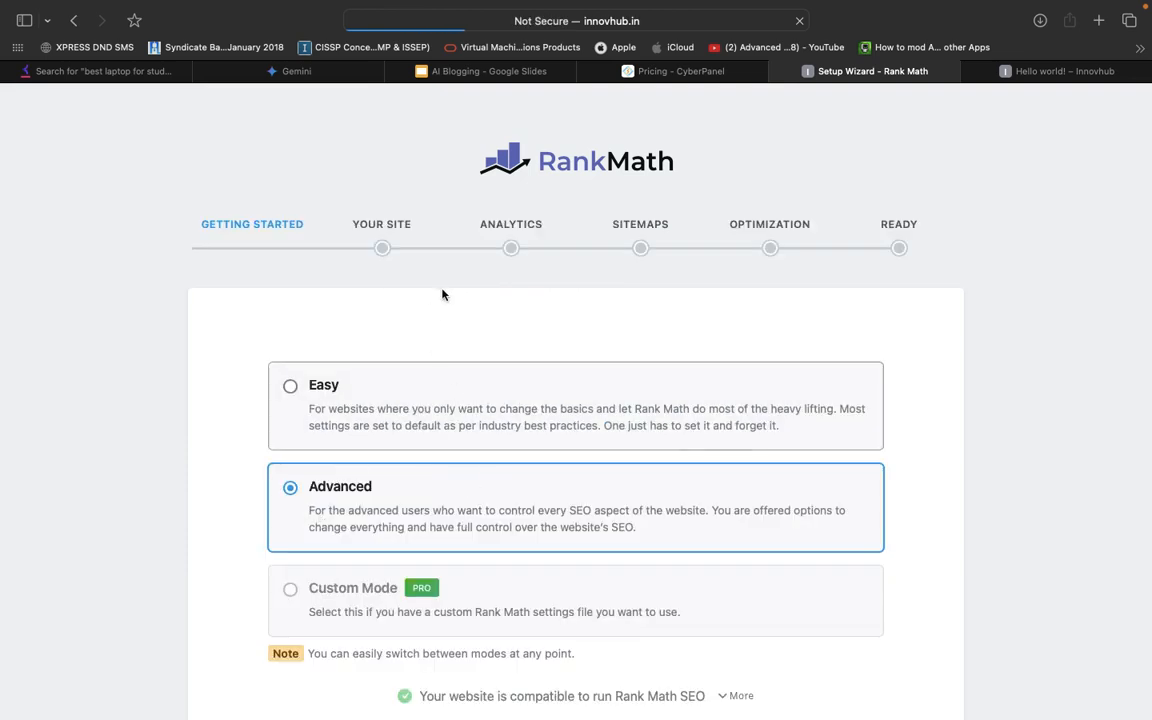
{"action": "scroll", "coordinate": [474, 338], "scroll_direction": "down", "scroll_amount": 5}
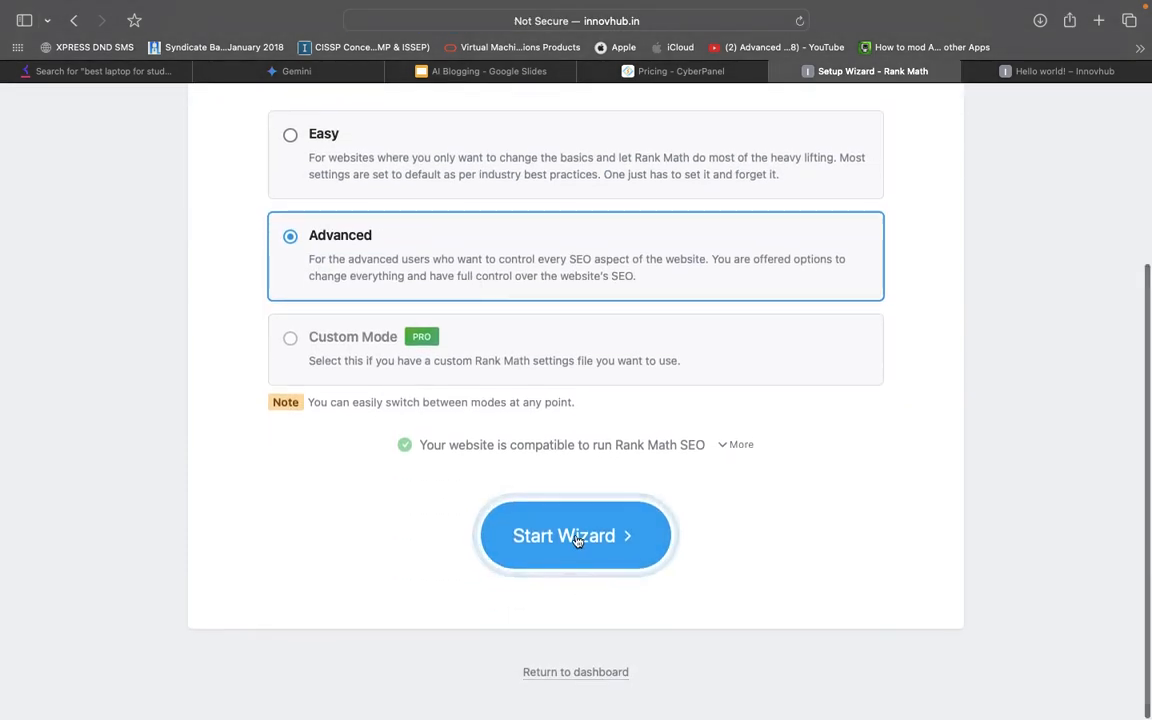
{"action": "left_click", "coordinate": [572, 673]}
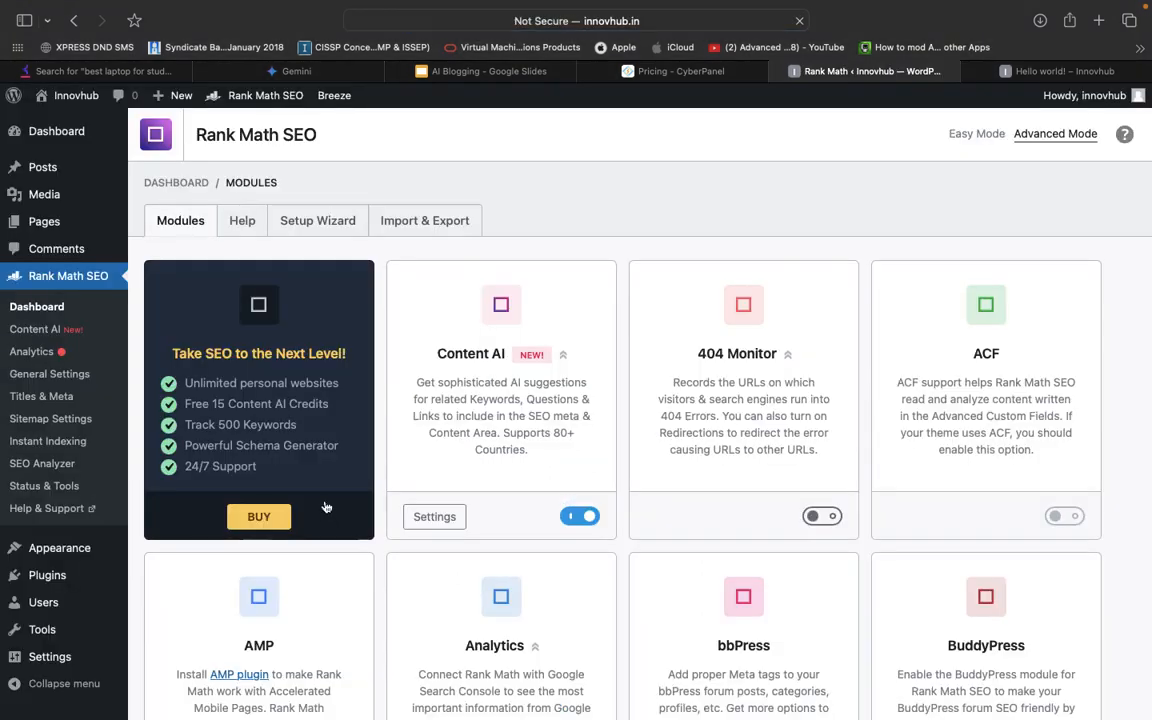
Return to the installed plugins and activate Site Kit by Google
{"action": "scroll", "coordinate": [326, 508], "scroll_direction": "down", "scroll_amount": 1}
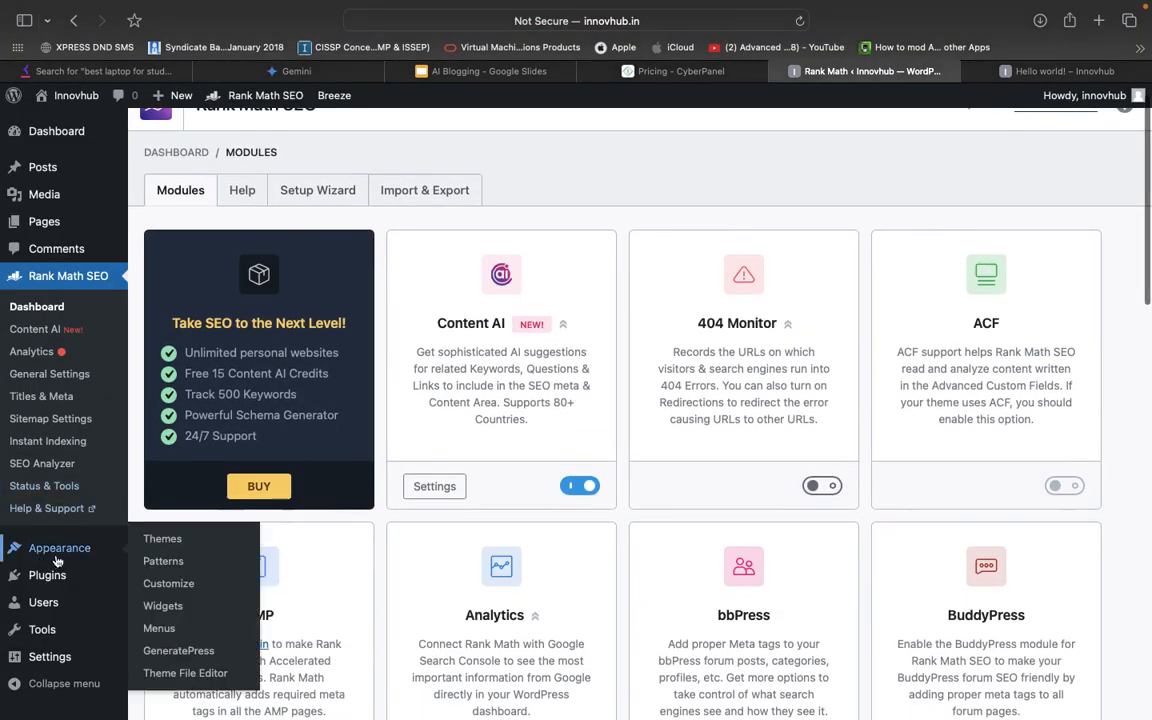
{"action": "mouse_move", "coordinate": [55, 576]}
{"action": "left_click", "coordinate": [168, 579]}
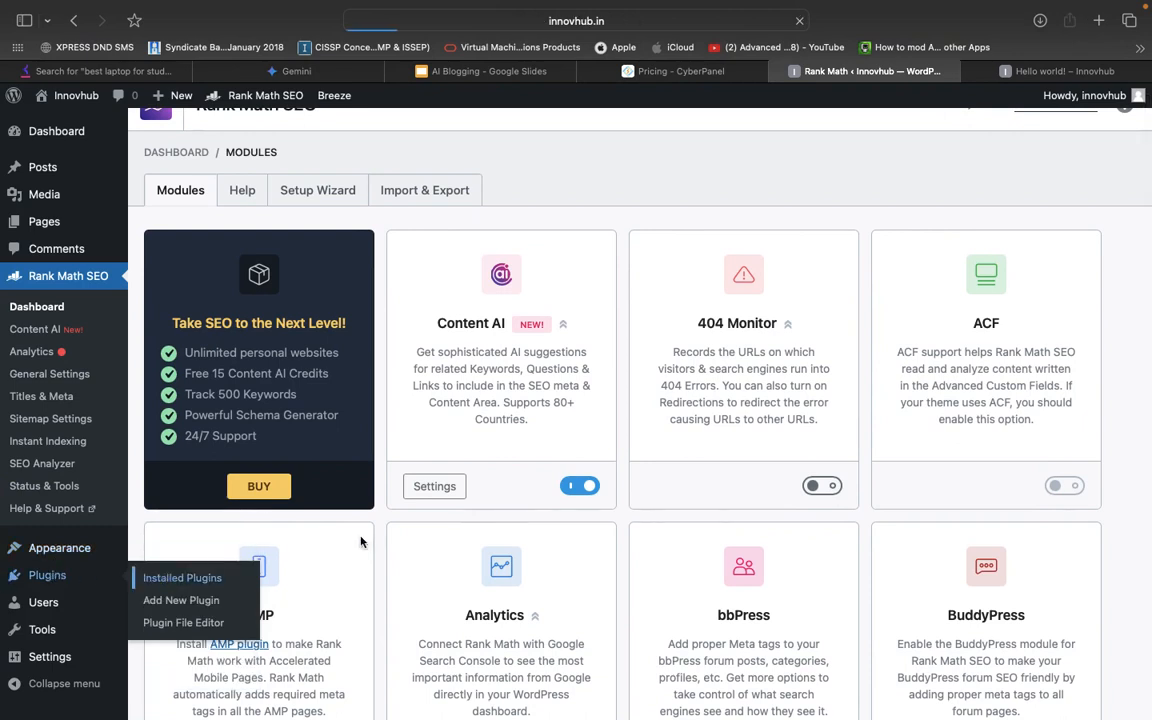
{"action": "scroll", "coordinate": [359, 502], "scroll_direction": "down", "scroll_amount": 4}
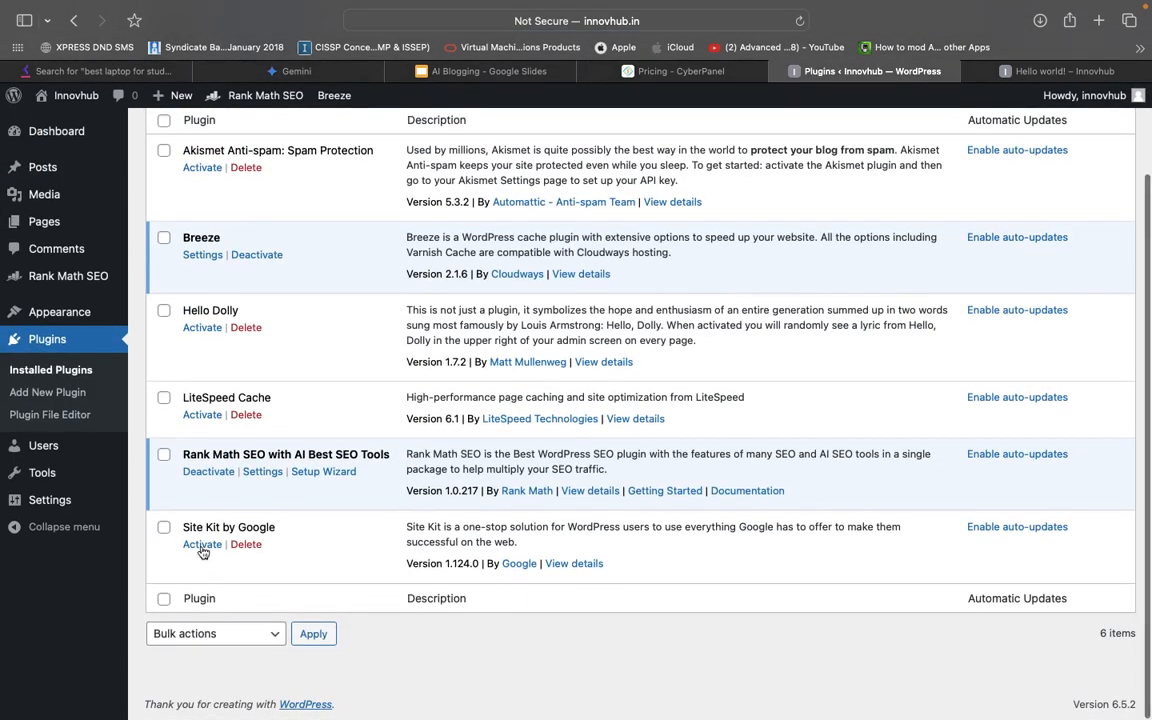
{"action": "left_click", "coordinate": [188, 545]}
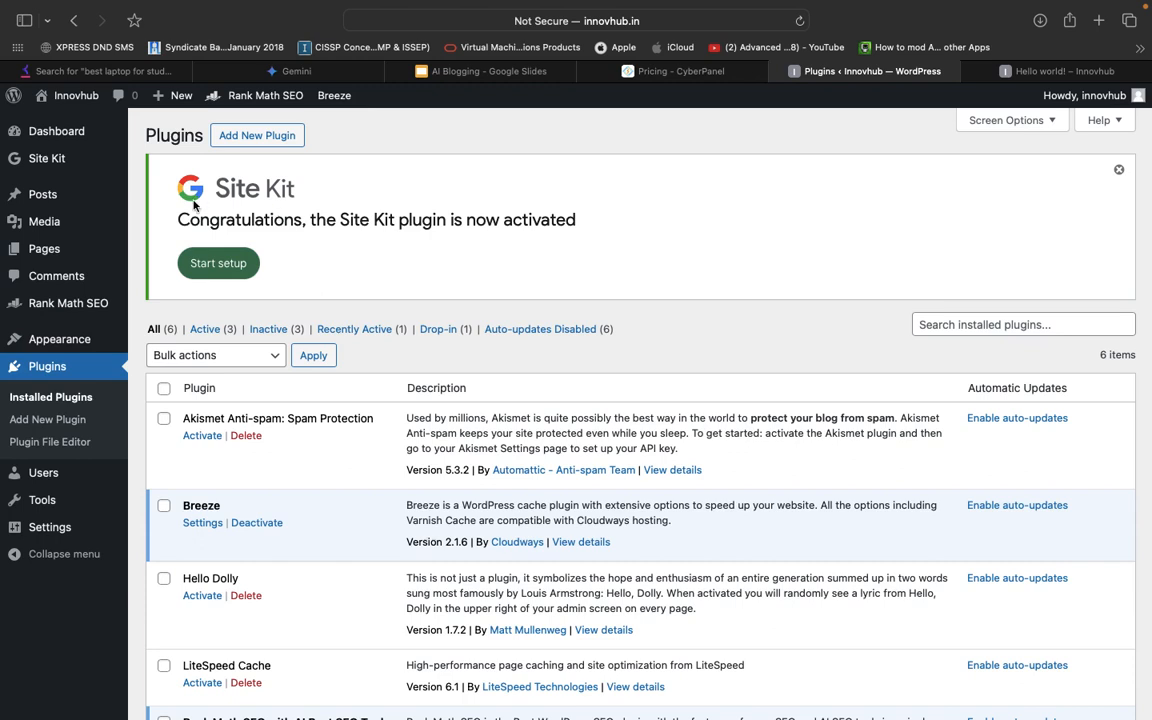
Start the Site Kit setup, include the Google Analytics connection and proceed to sign in with Google
{"action": "left_click", "coordinate": [214, 266]}
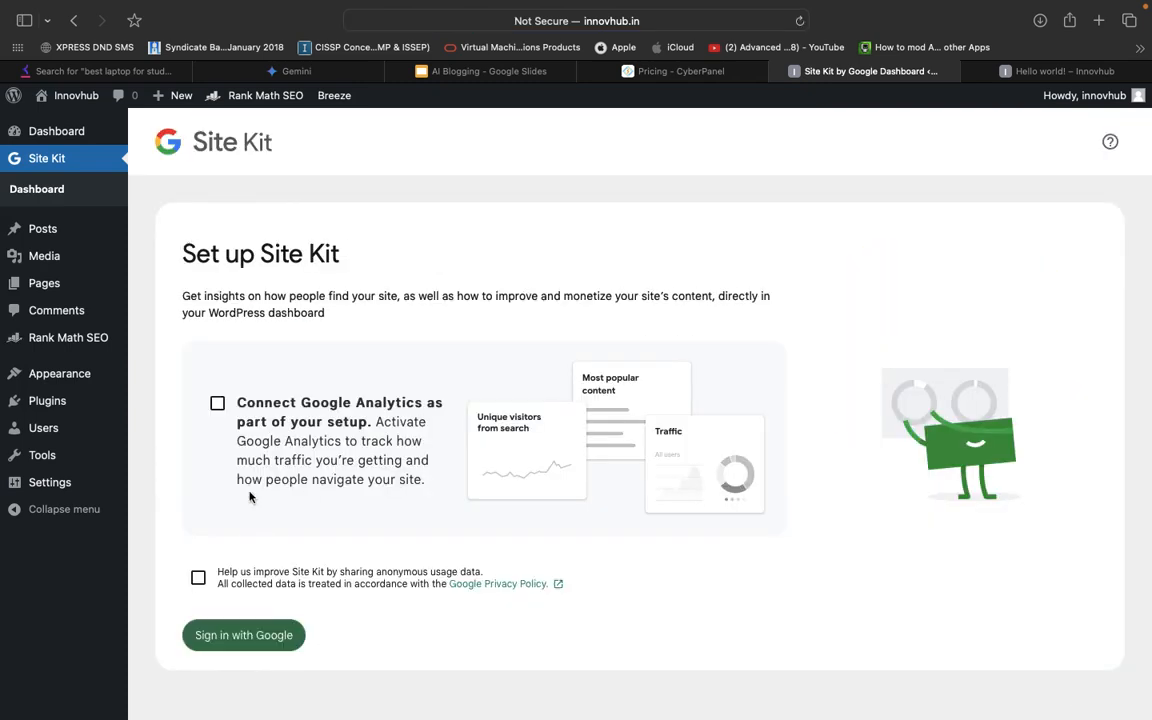
{"action": "left_click", "coordinate": [218, 404]}
{"action": "left_click", "coordinate": [246, 638]}
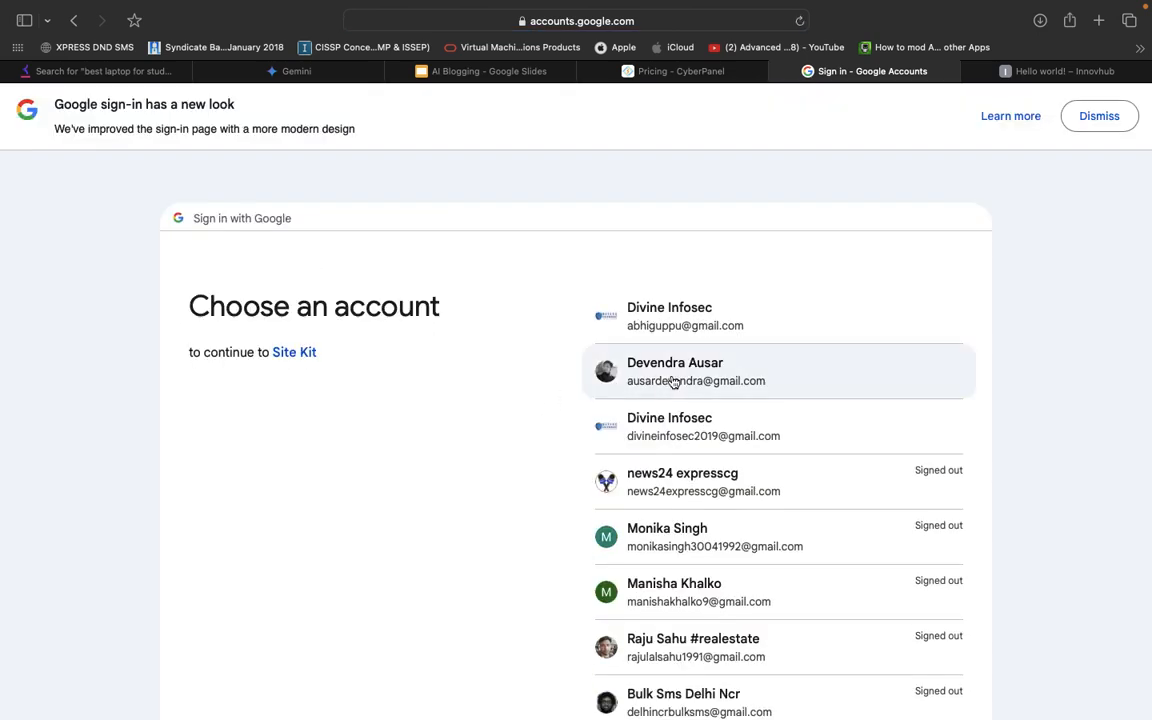
Choose the site owner's Google account, continue the sign-in and agree to Site Kit's request for additional access
{"action": "left_click", "coordinate": [668, 380]}
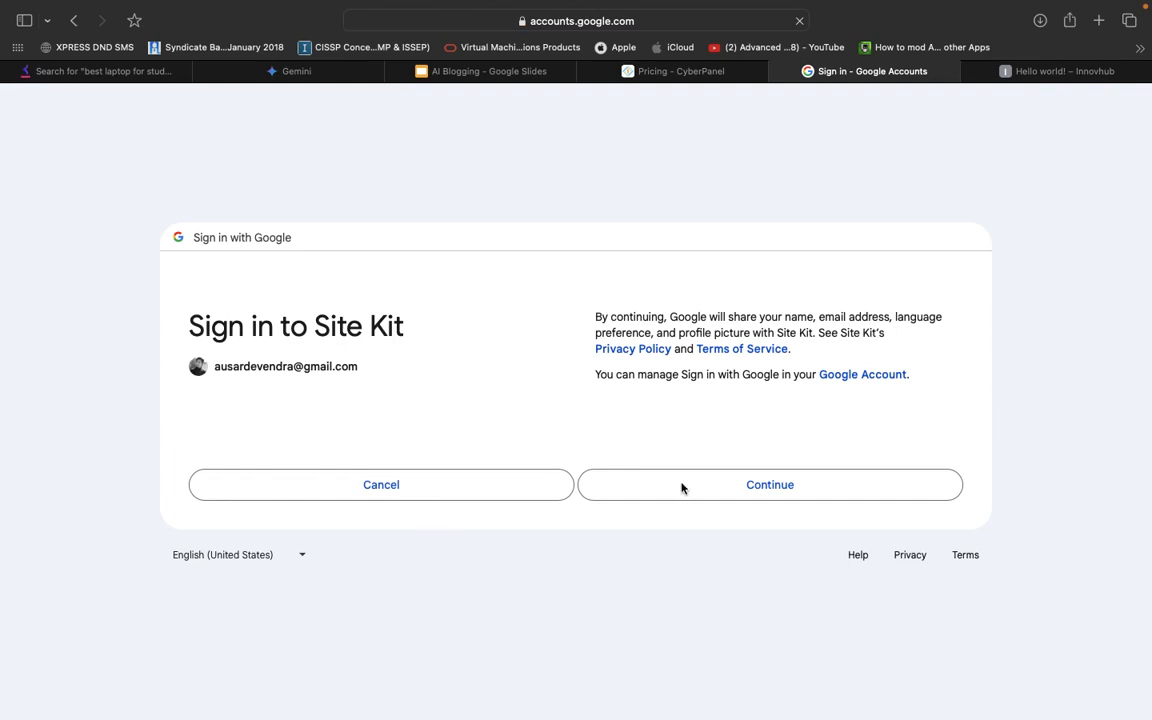
{"action": "left_click", "coordinate": [760, 490]}
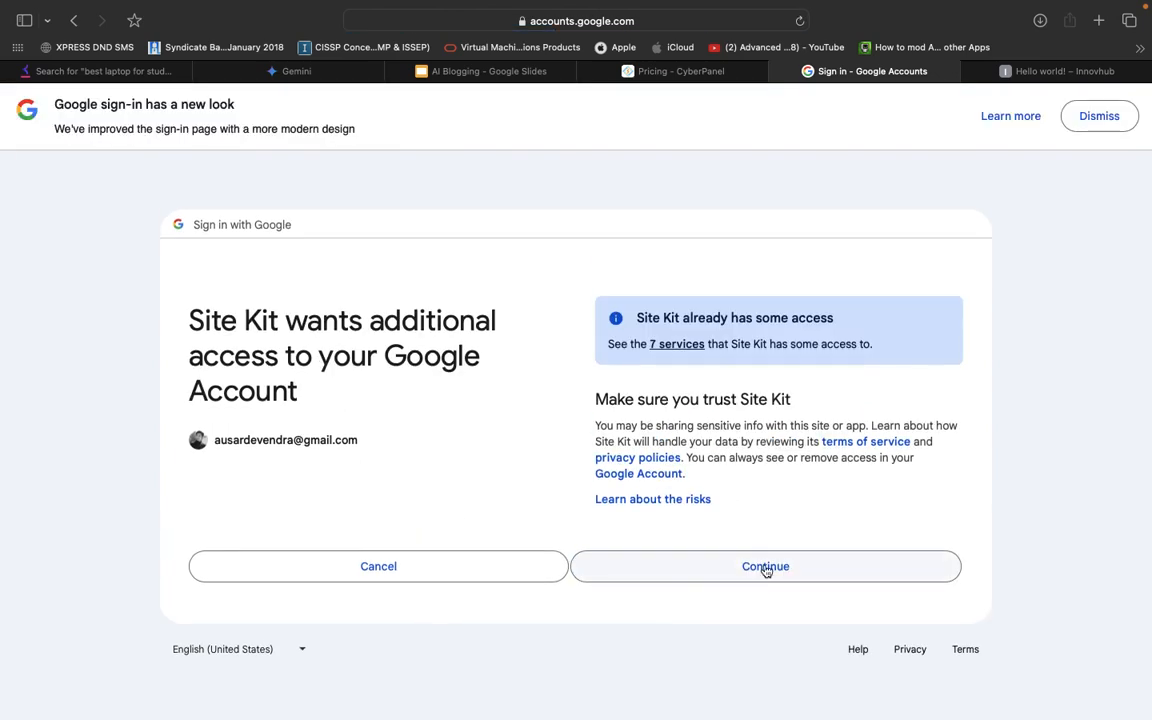
{"action": "left_click", "coordinate": [766, 567]}
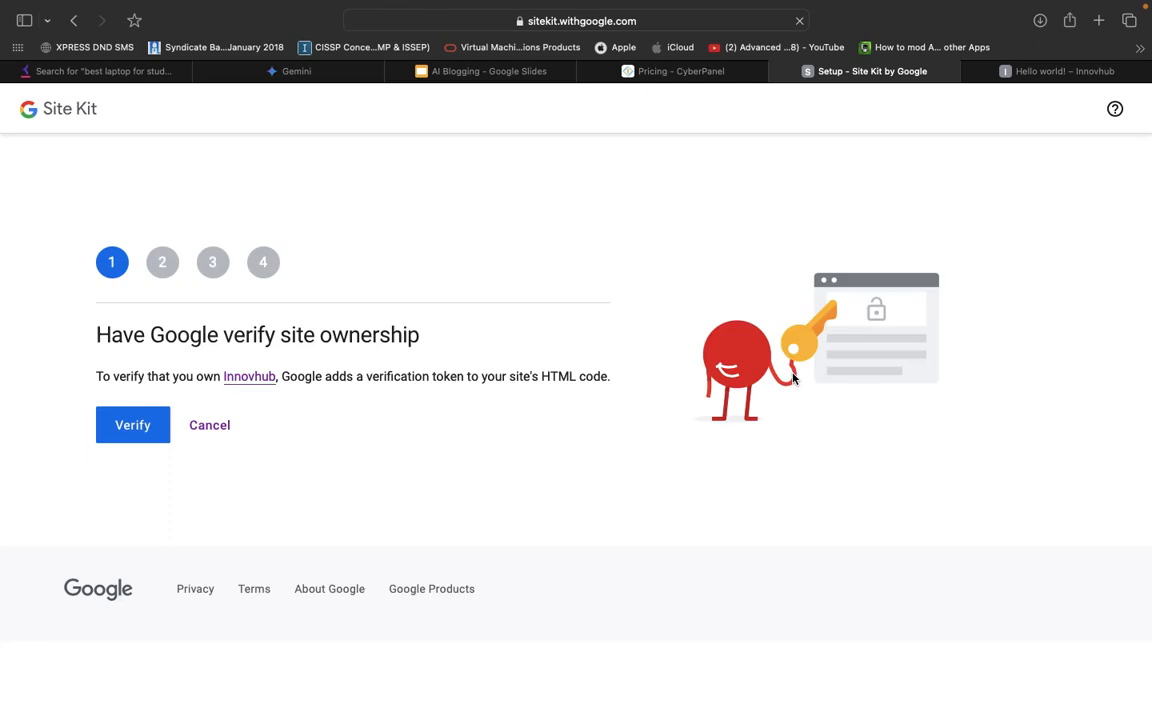
Verify site ownership, allow dashboard metrics, set up Search Console and proceed to the Google Analytics setup for Innovhub
{"action": "left_click", "coordinate": [133, 437]}
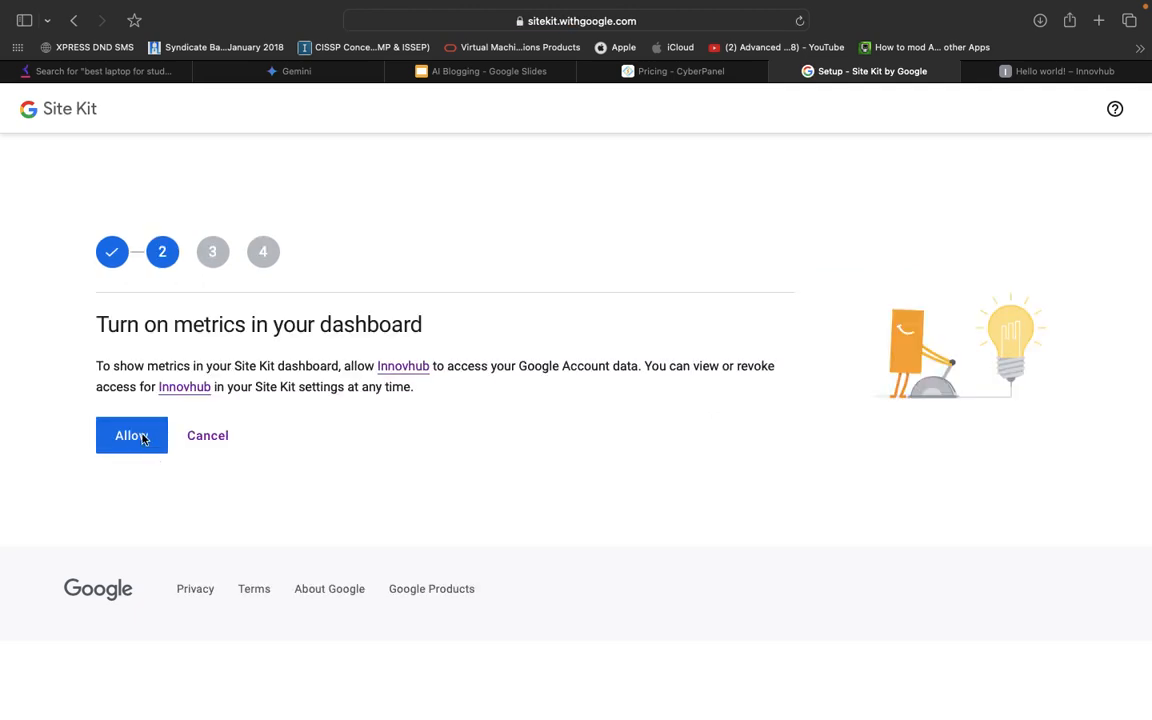
{"action": "left_click", "coordinate": [128, 440]}
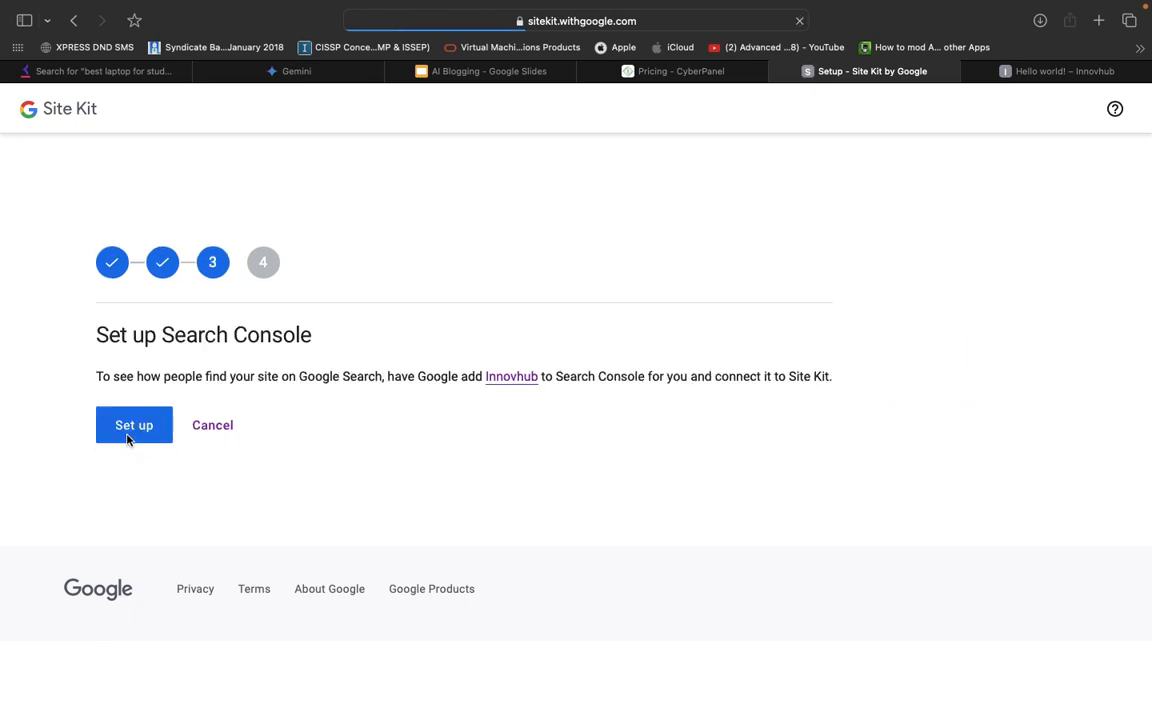
{"action": "left_click", "coordinate": [127, 440]}
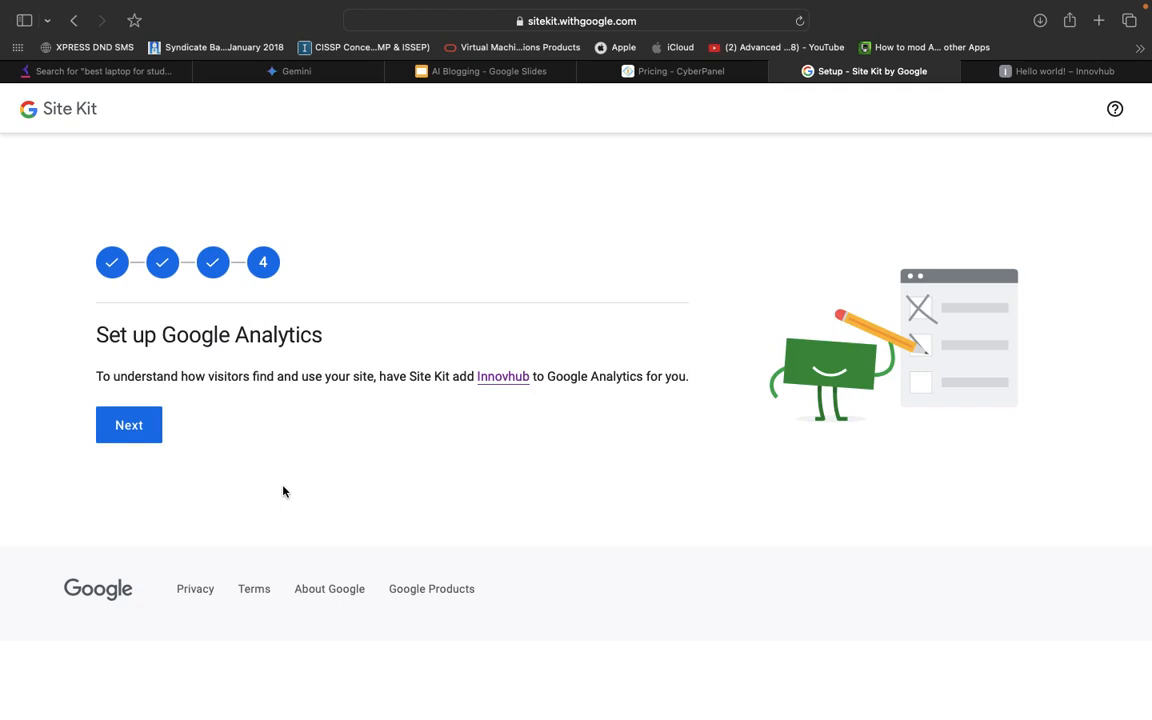
{"action": "left_click", "coordinate": [130, 428]}
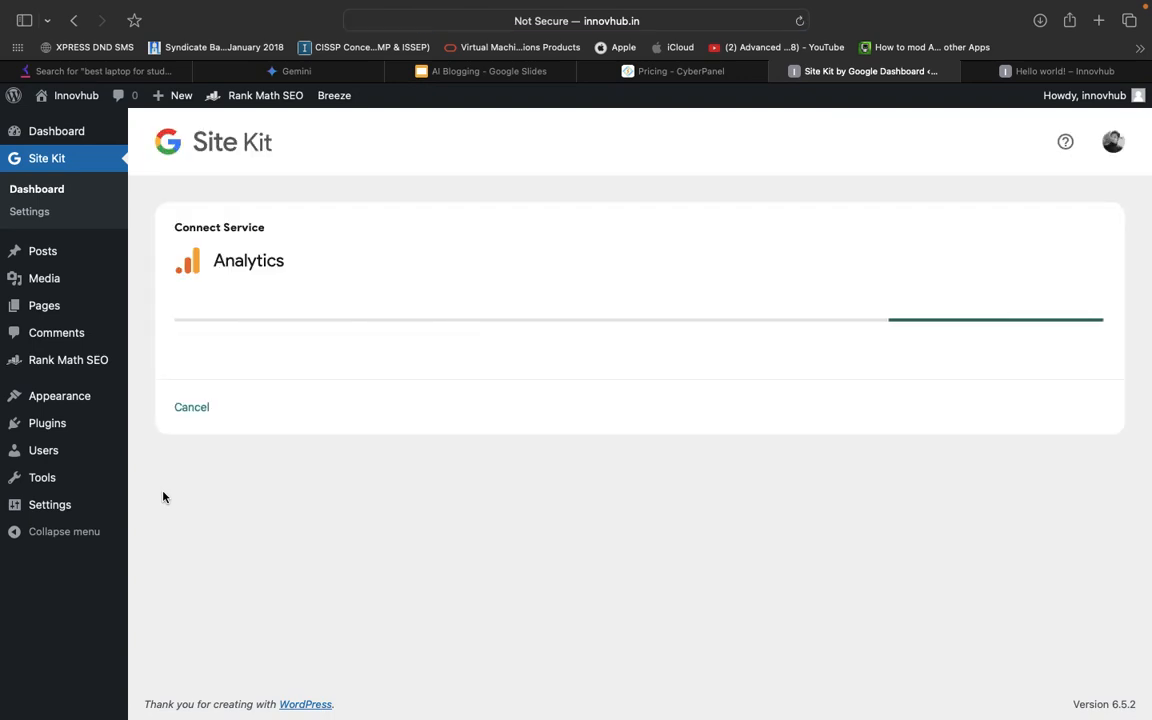
Connect Analytics using the site owner's account with a new property and a new web data stream, and submit the setup
{"action": "left_click", "coordinate": [308, 360]}
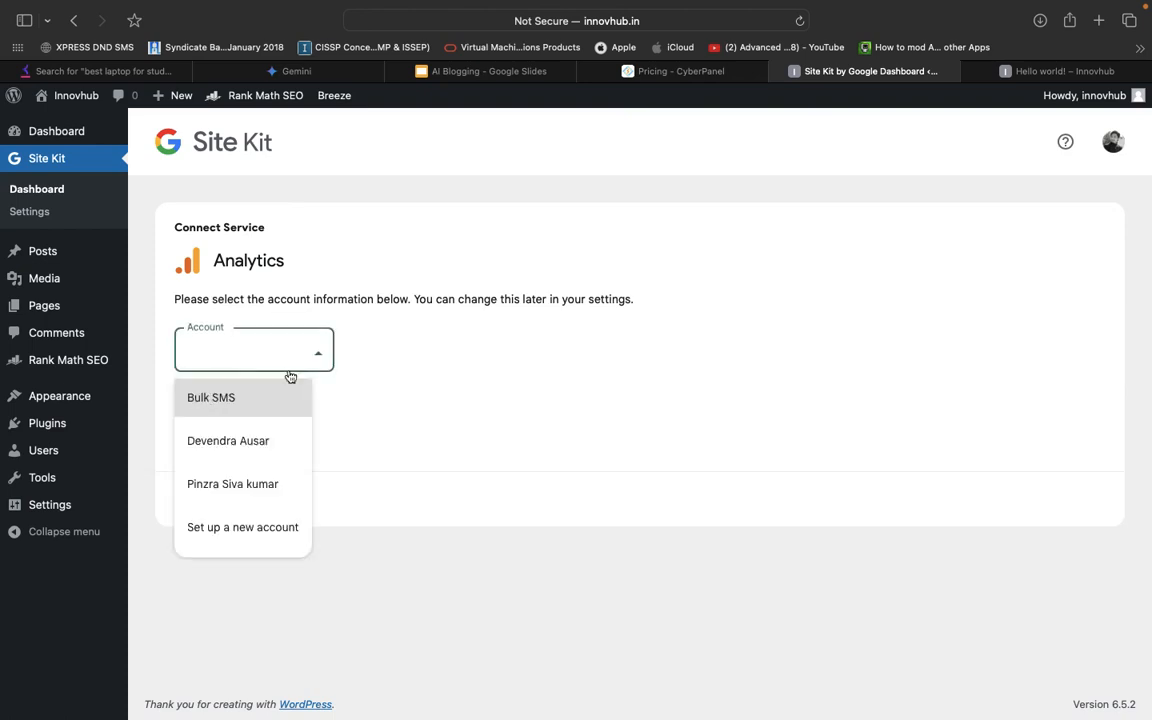
{"action": "left_click", "coordinate": [257, 446]}
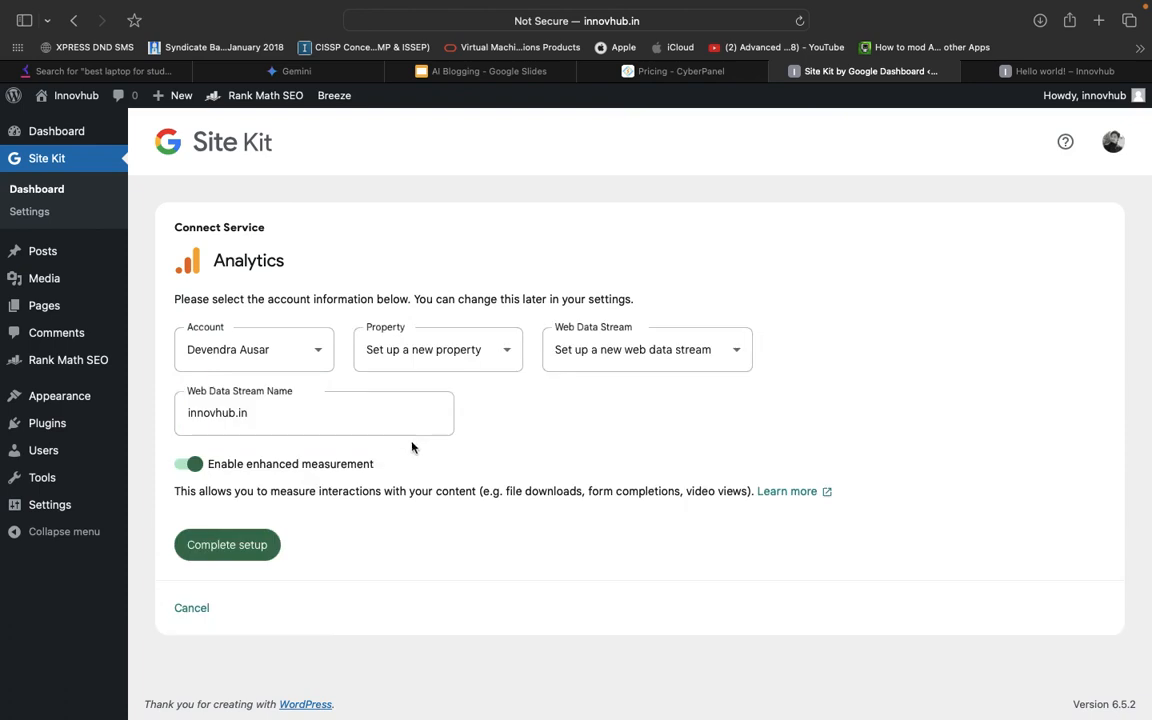
{"action": "left_click", "coordinate": [492, 353]}
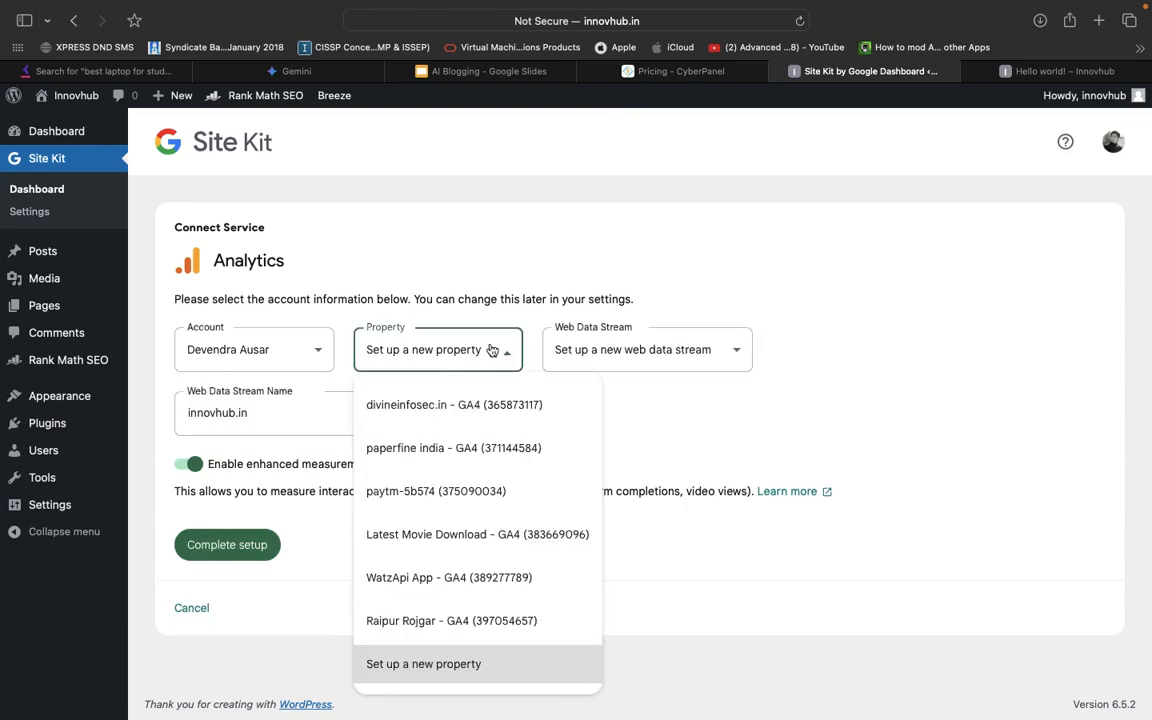
{"action": "scroll", "coordinate": [487, 460], "scroll_direction": "up", "scroll_amount": 5}
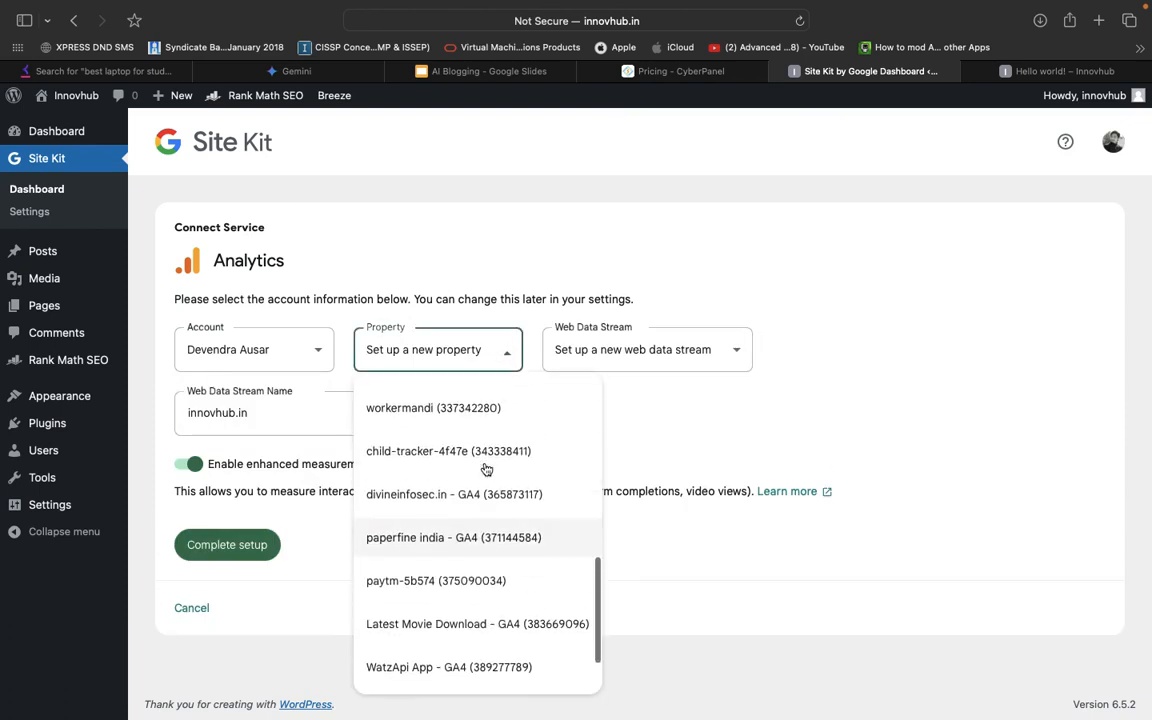
{"action": "scroll", "coordinate": [487, 468], "scroll_direction": "up", "scroll_amount": 10}
{"action": "scroll", "coordinate": [430, 500], "scroll_direction": "down", "scroll_amount": 20}
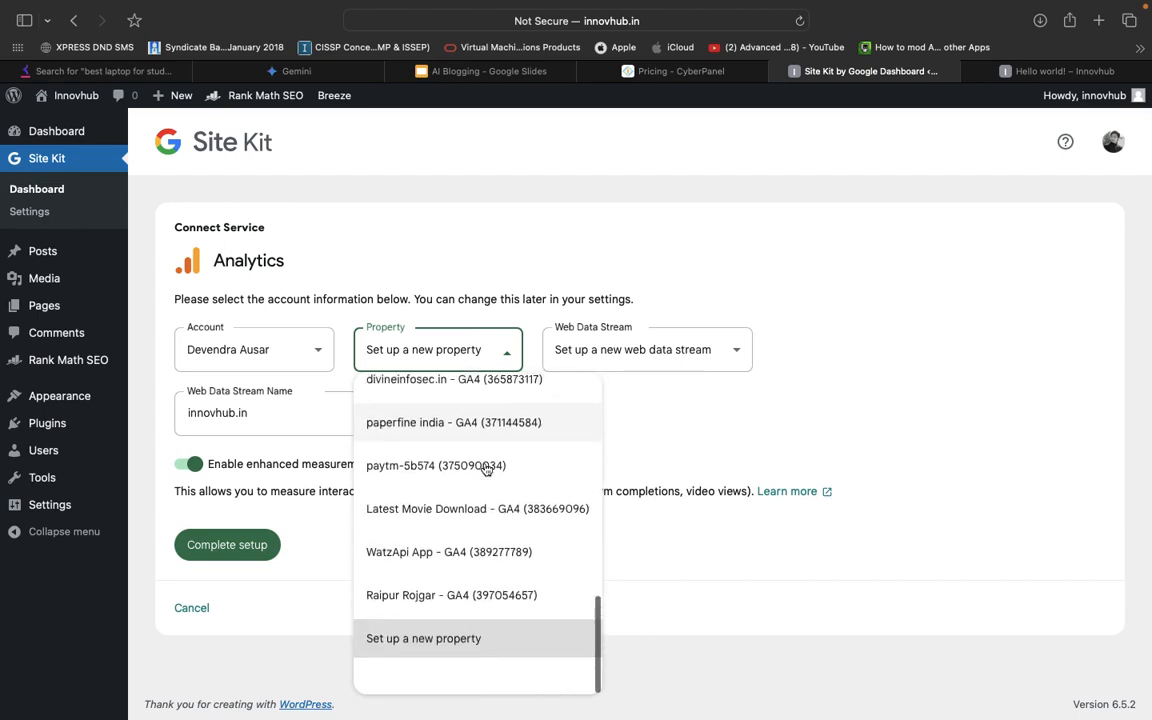
{"action": "left_click", "coordinate": [440, 664]}
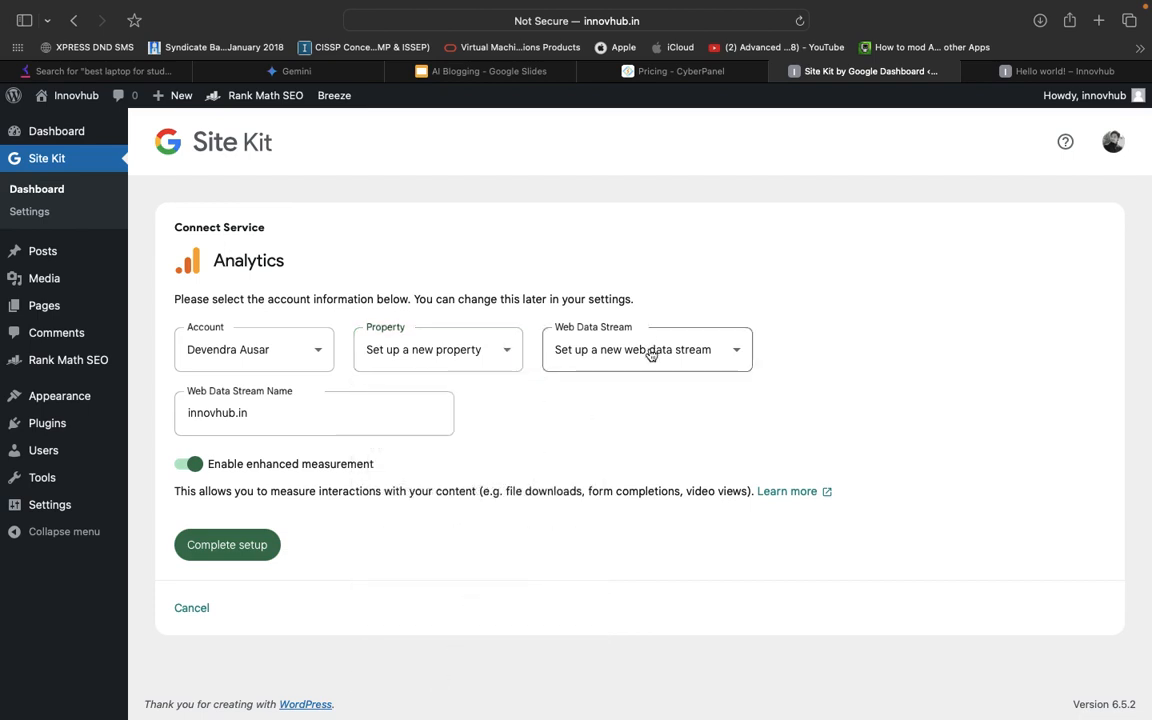
{"action": "left_click", "coordinate": [220, 546]}
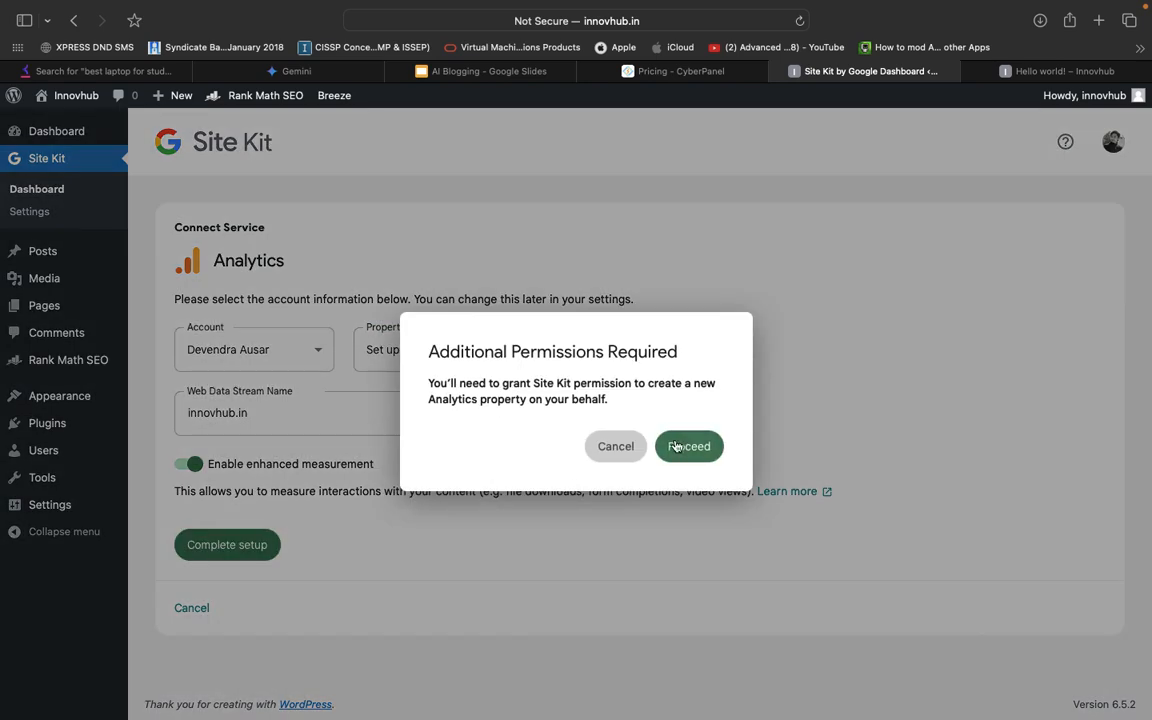
Grant Site Kit the additional permission to create the Analytics property with the owner's Google account and acknowledge the completed setup
{"action": "left_click", "coordinate": [690, 447]}
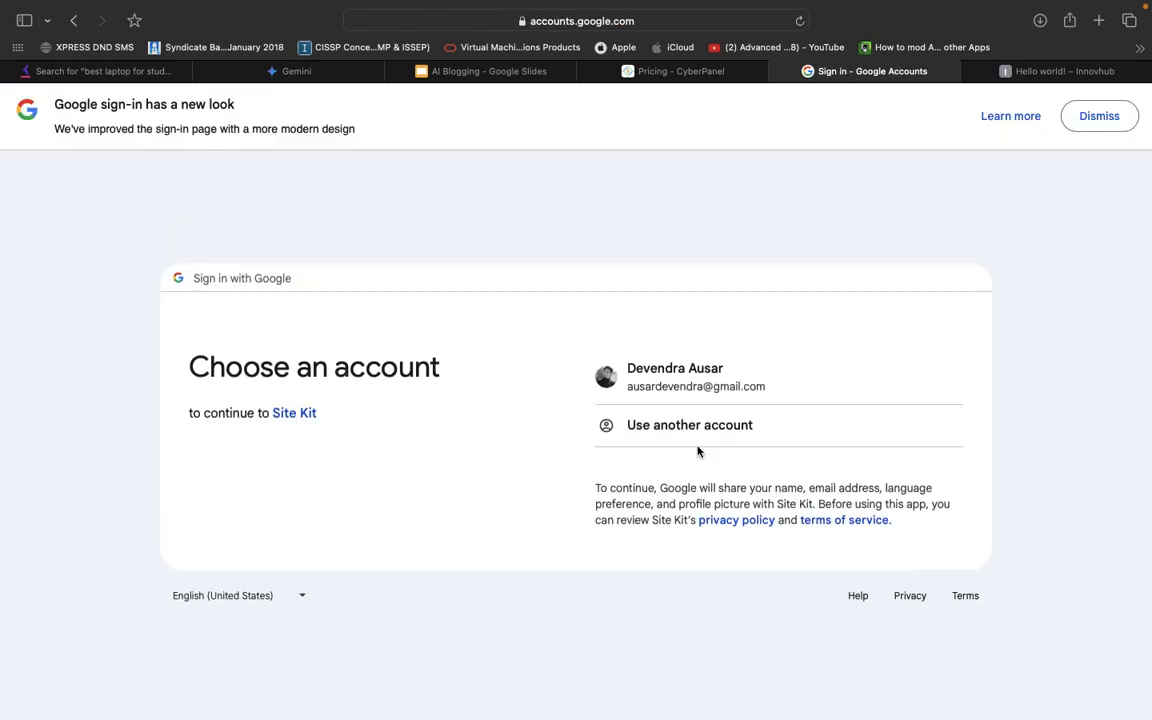
{"action": "left_click", "coordinate": [694, 386]}
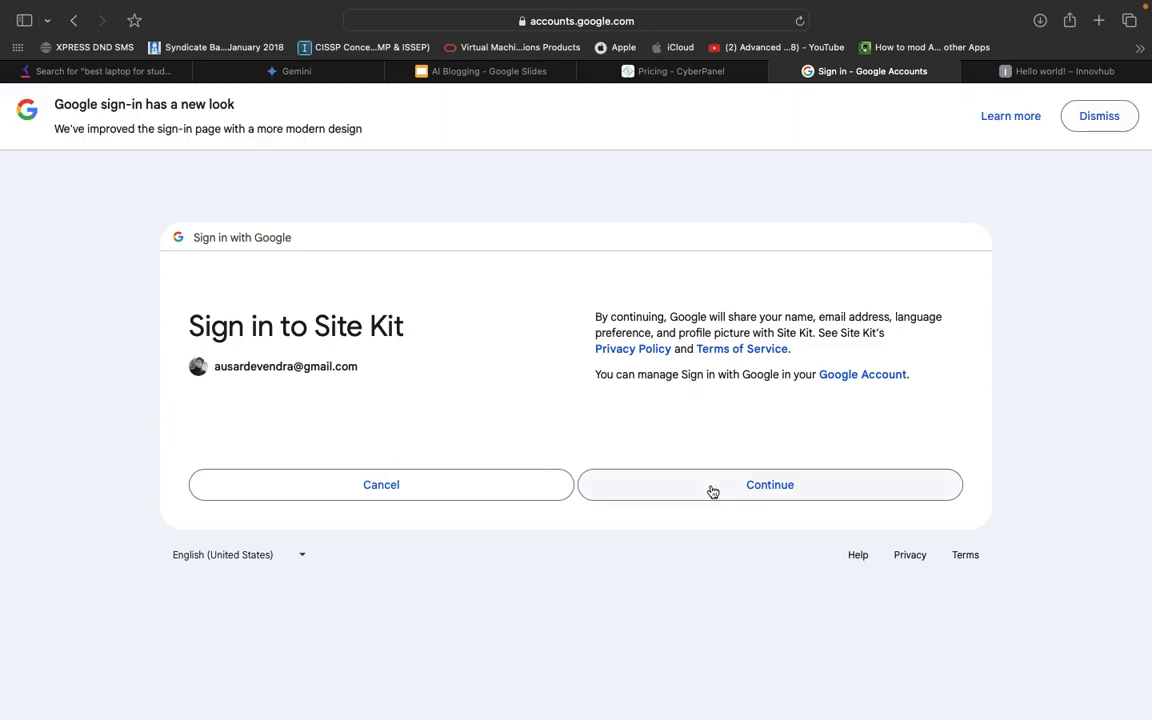
{"action": "left_click", "coordinate": [713, 491]}
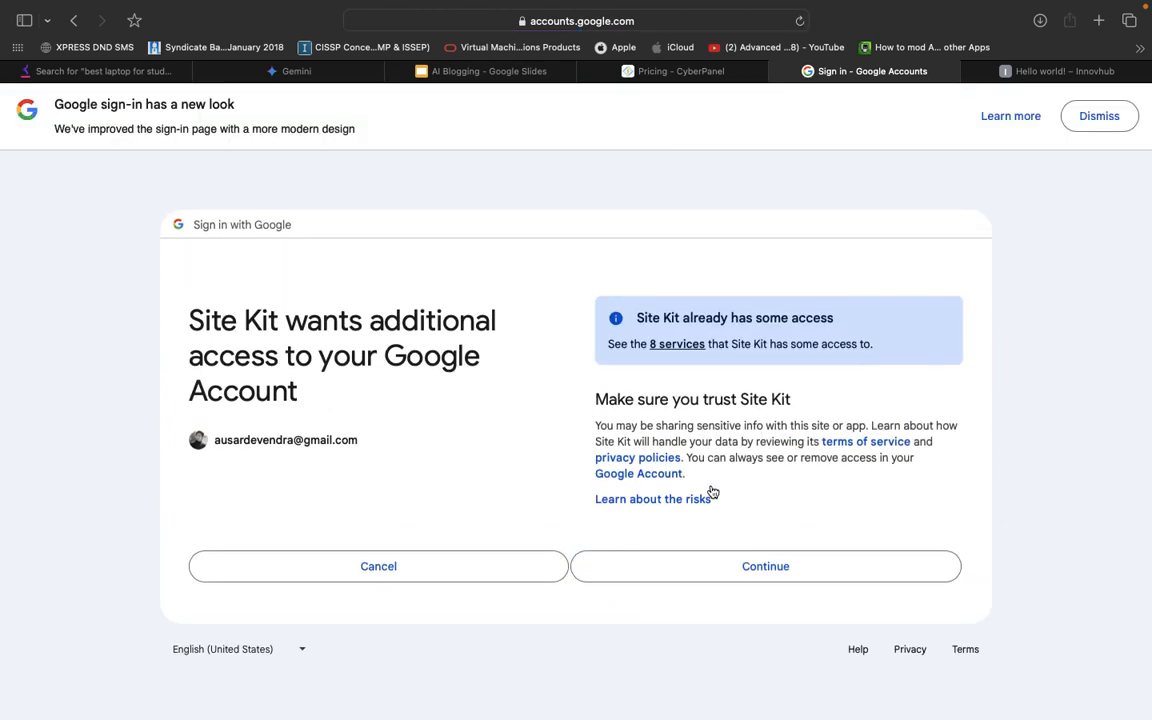
{"action": "left_click", "coordinate": [763, 580]}
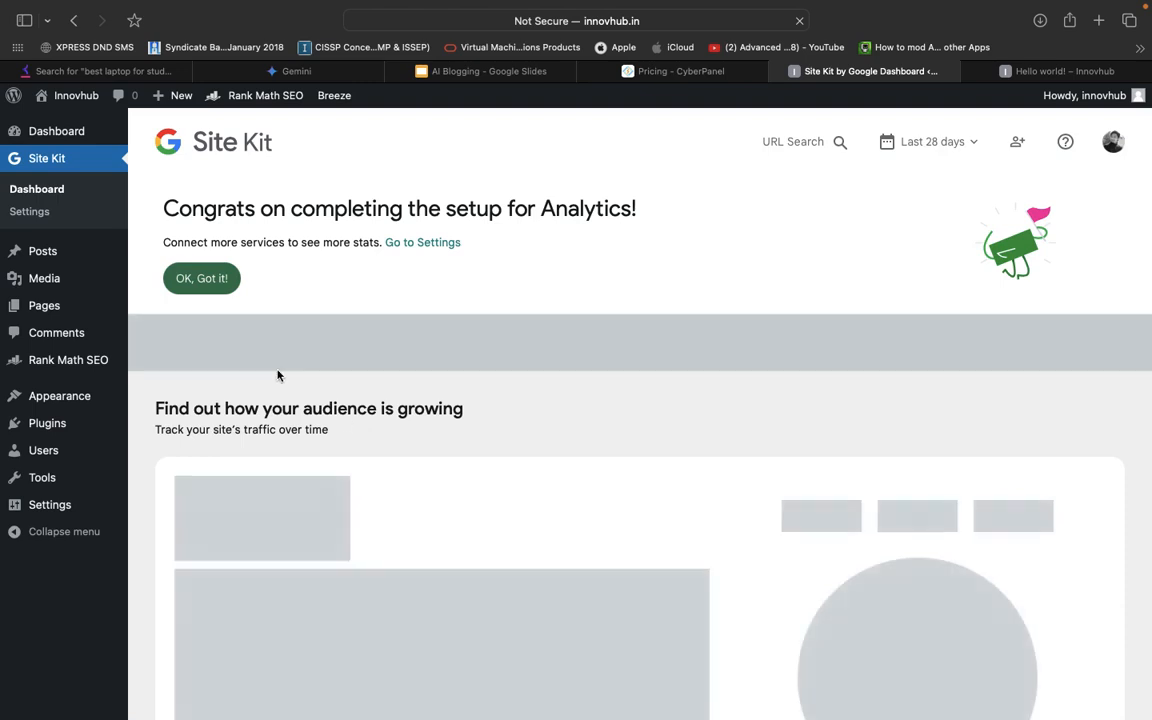
{"action": "left_click", "coordinate": [202, 280]}
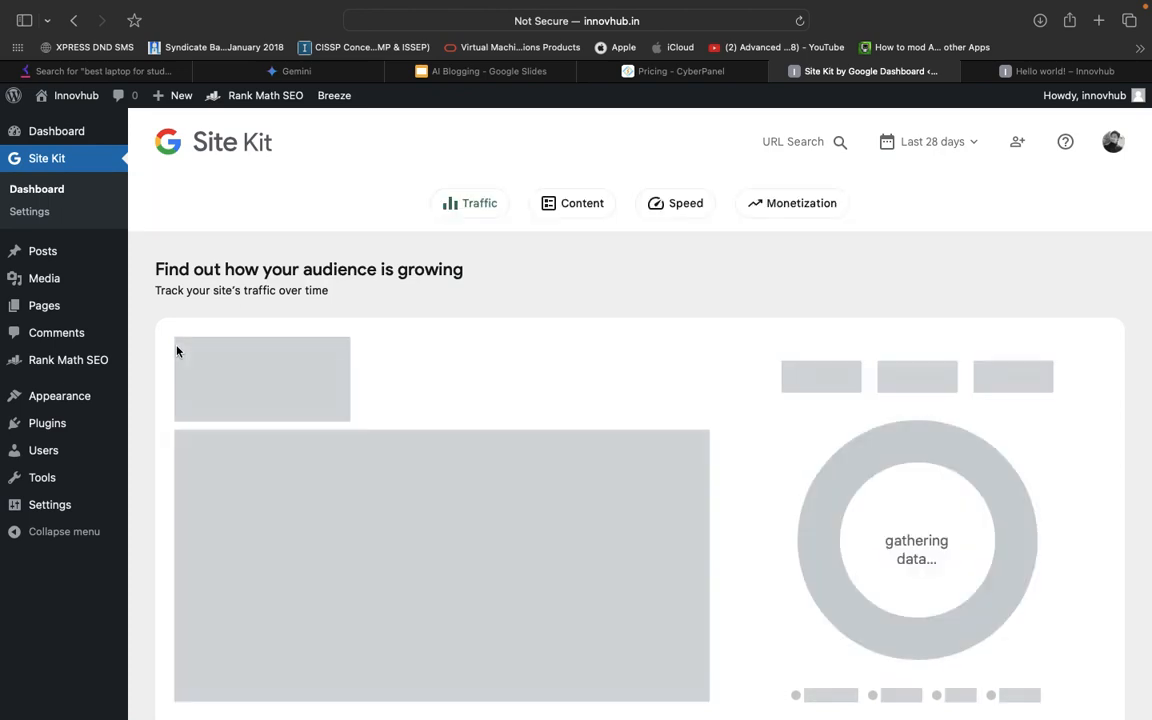
Create a new post, dismiss the block editor welcome guide and title the post "How to start a blog in 2024?"
{"action": "scroll", "coordinate": [496, 362], "scroll_direction": "down", "scroll_amount": 7}
{"action": "scroll", "coordinate": [496, 362], "scroll_direction": "up", "scroll_amount": 5}
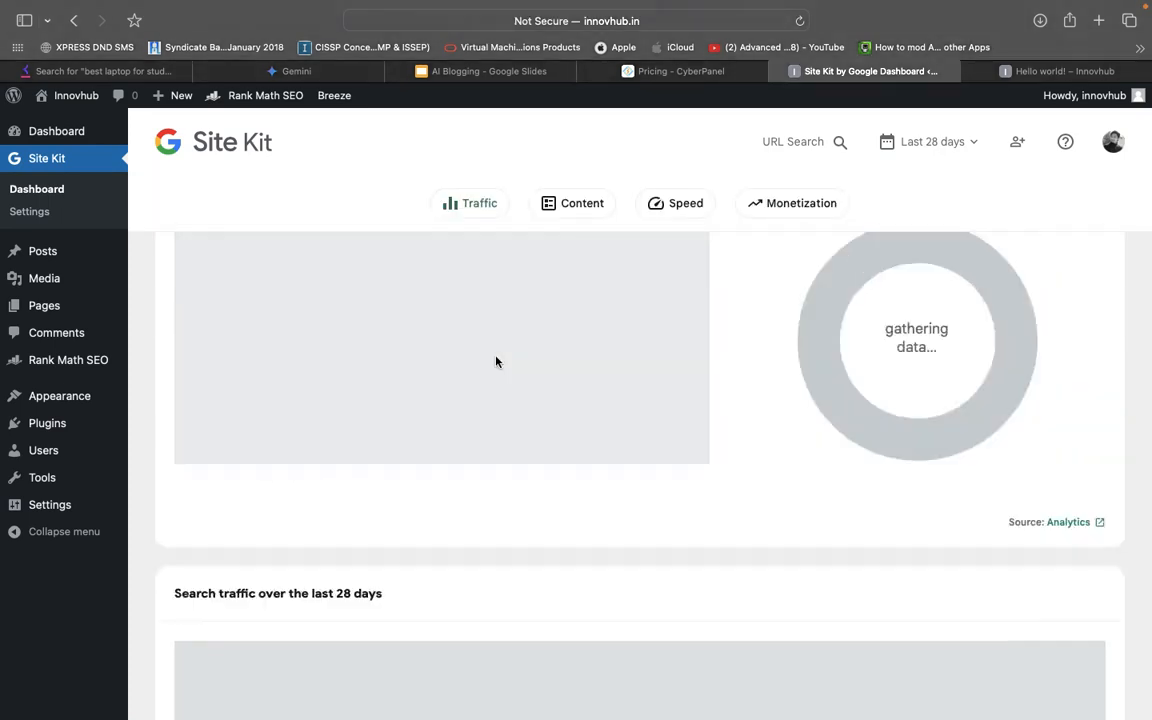
{"action": "scroll", "coordinate": [496, 362], "scroll_direction": "up", "scroll_amount": 4}
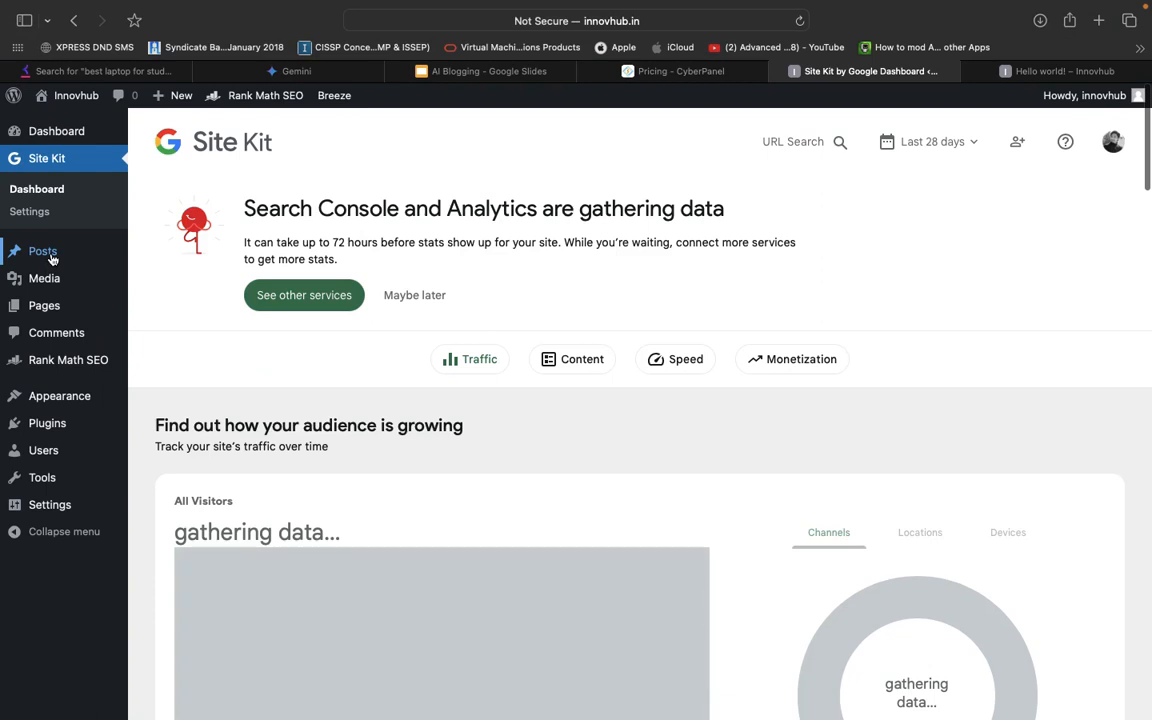
{"action": "left_click", "coordinate": [45, 253]}
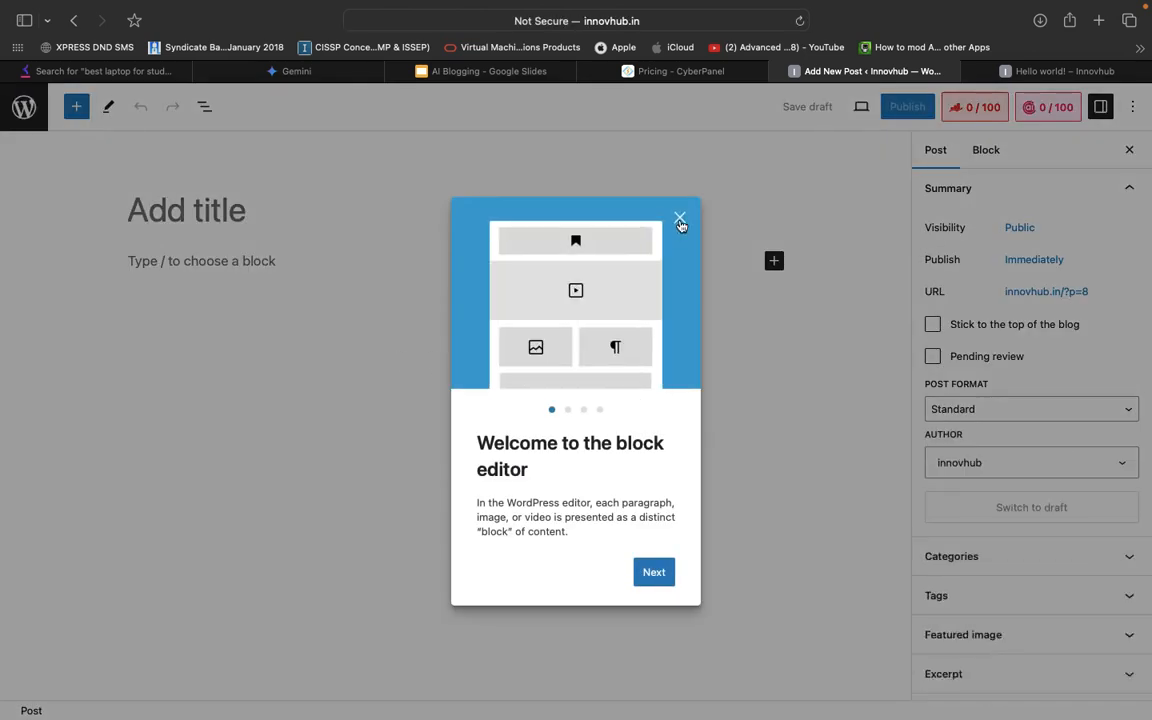
{"action": "left_click", "coordinate": [680, 222]}
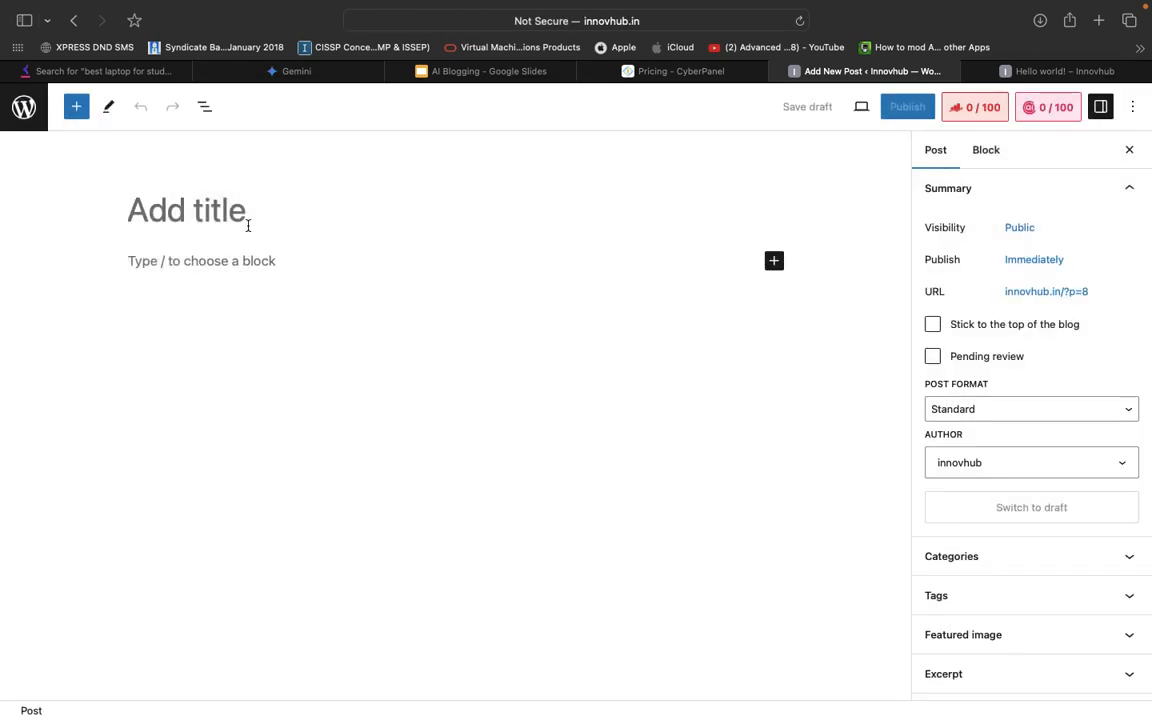
{"action": "type", "text": "How to star"}
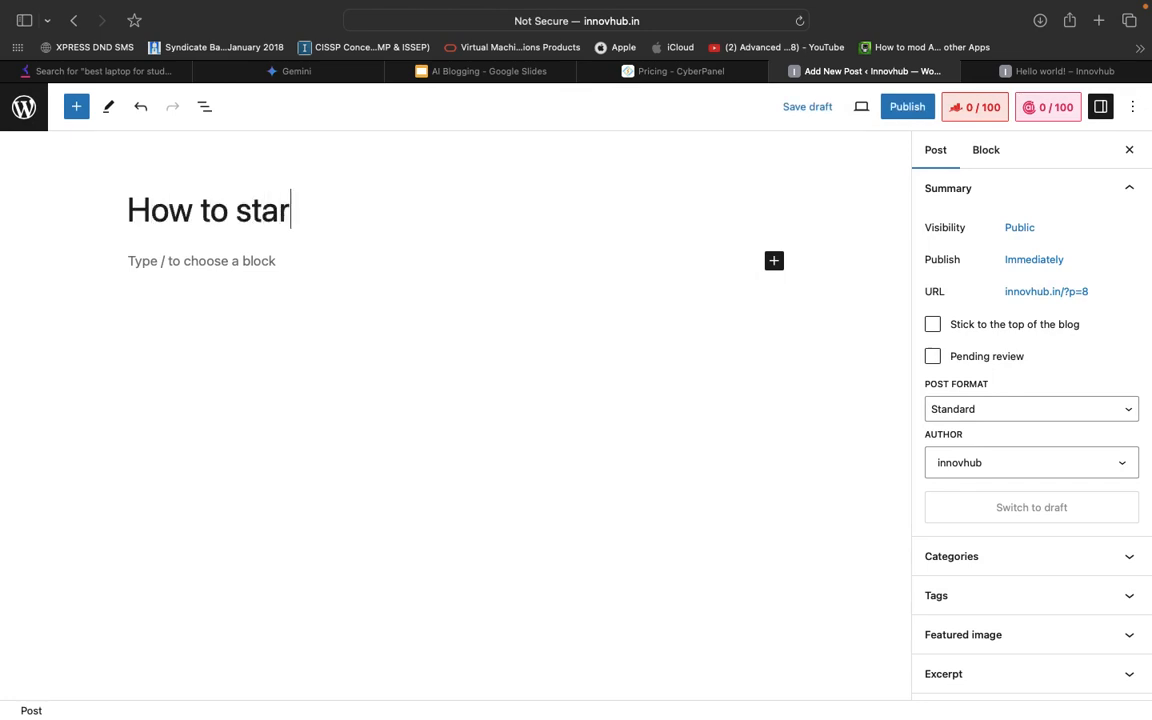
{"action": "type", "text": "t a blog in 20"}
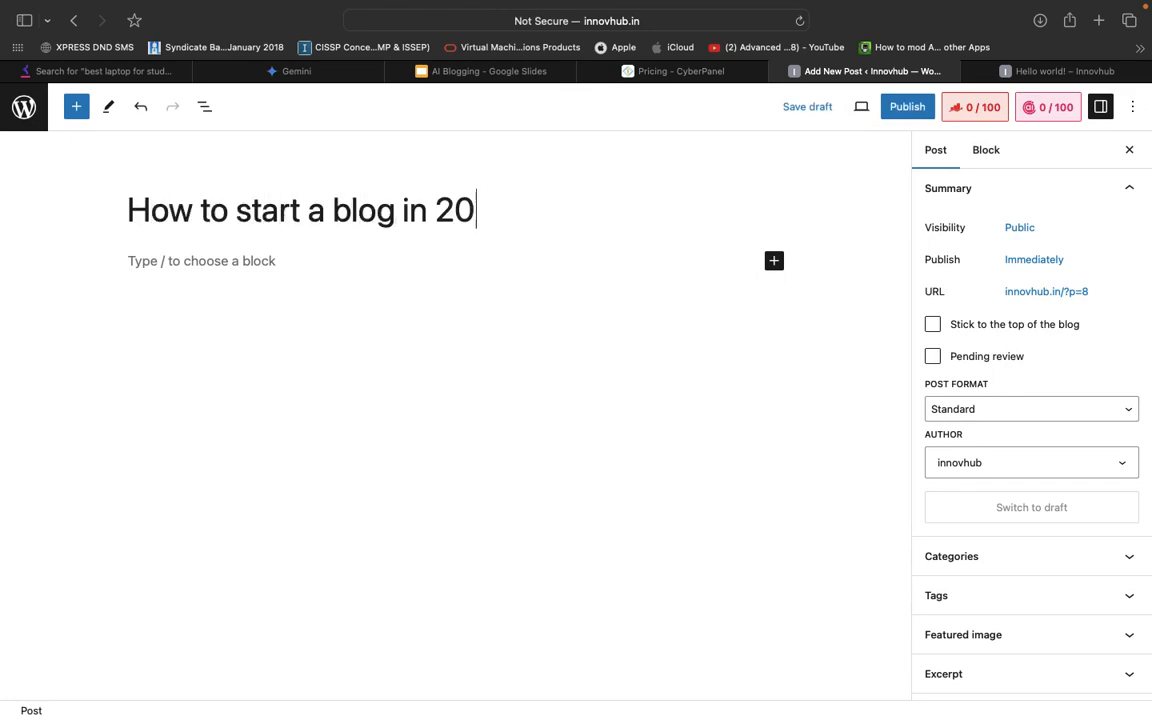
{"action": "type", "text": "24"}
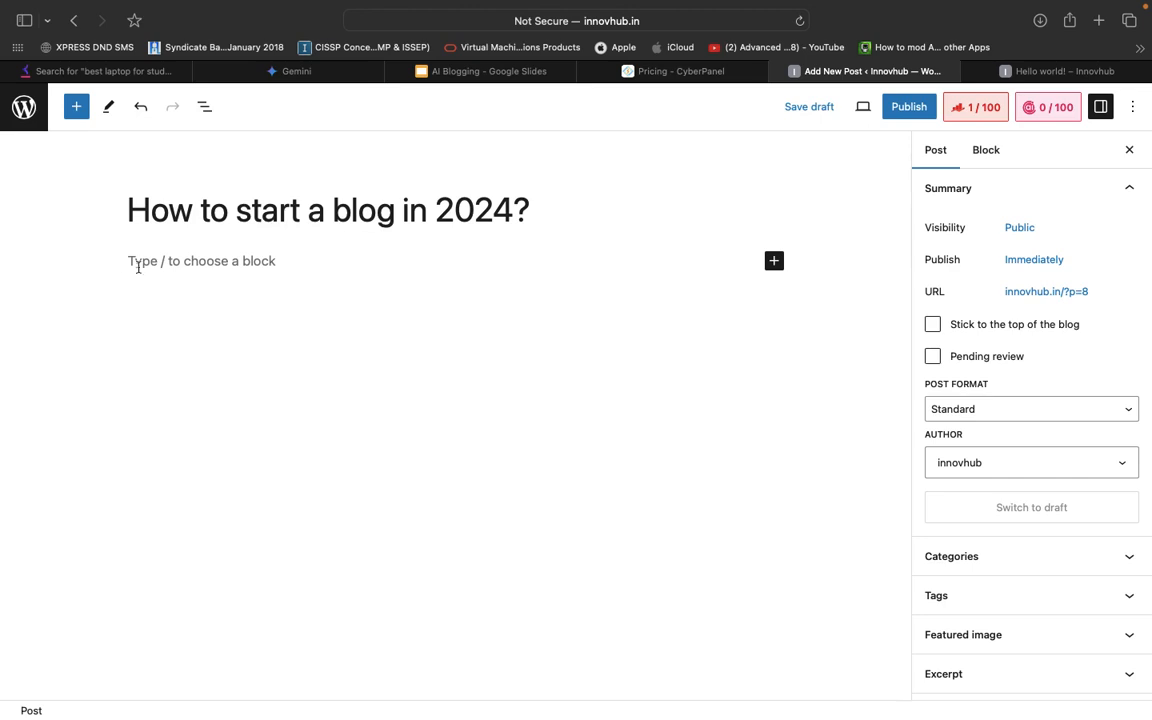
{"action": "left_click", "coordinate": [189, 262]}
{"action": "type", "text": "//"}
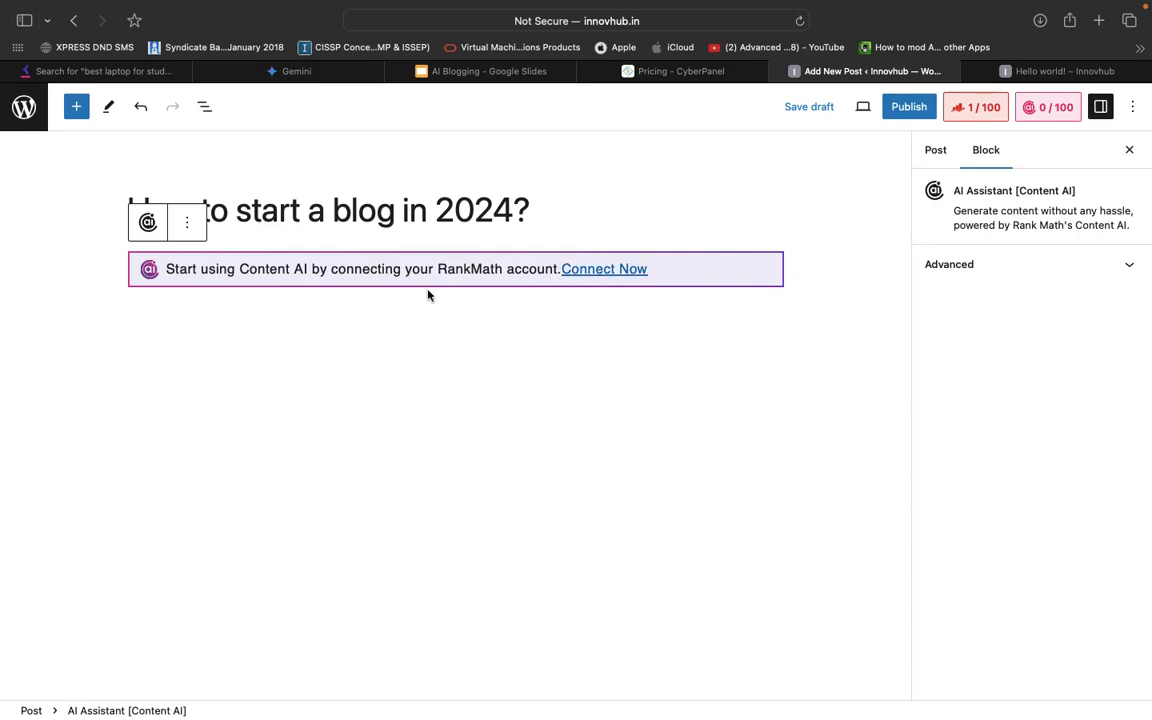
{"action": "key", "text": "BackSpace"}
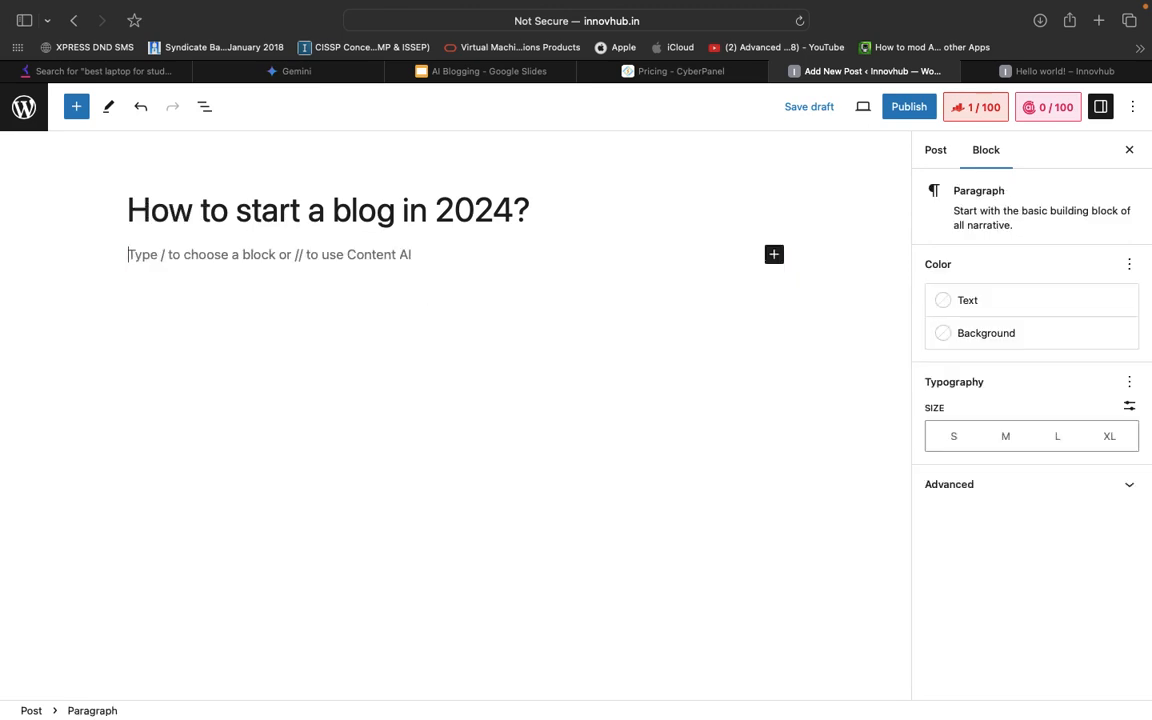
Insert a heading block below the post title with the text "Introduction"
{"action": "type", "text": "/head"}
{"action": "key", "text": "Return"}
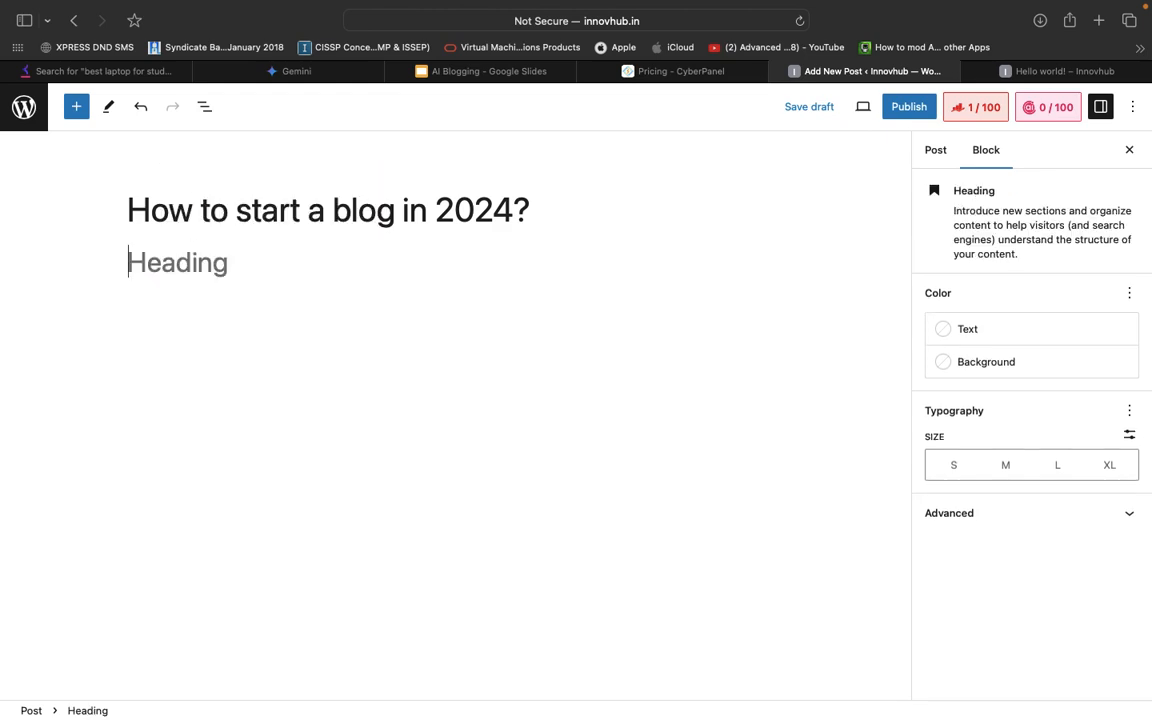
{"action": "type", "text": "Introduction"}
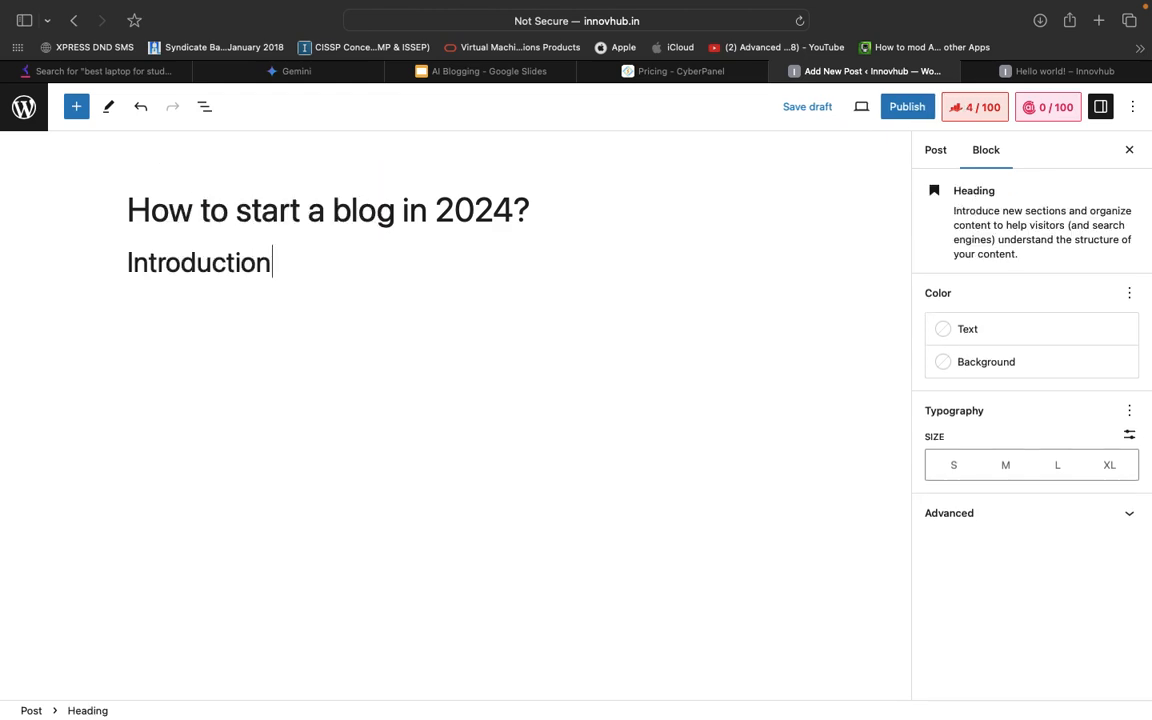
Write beneath the heading: "Blogging in 2024 is very common for everyone. It can be manage by any student, as well as job person or house wife."
{"action": "key", "text": "Return"}
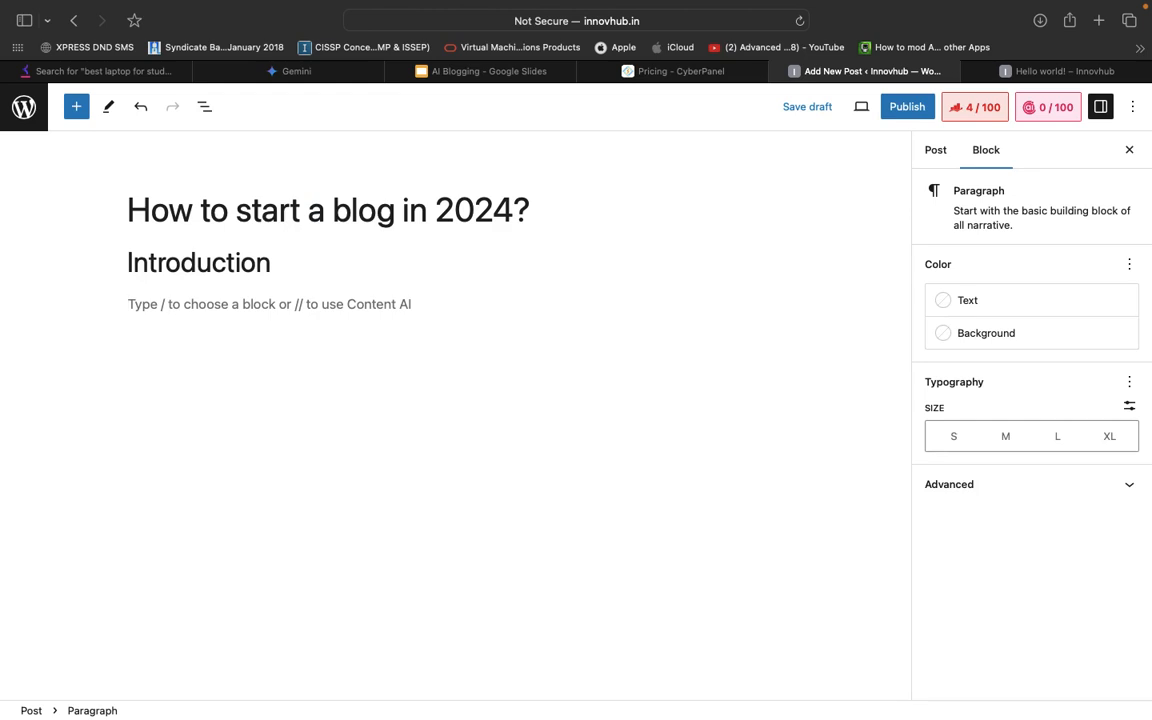
{"action": "type", "text": "Blogging in 2024 "}
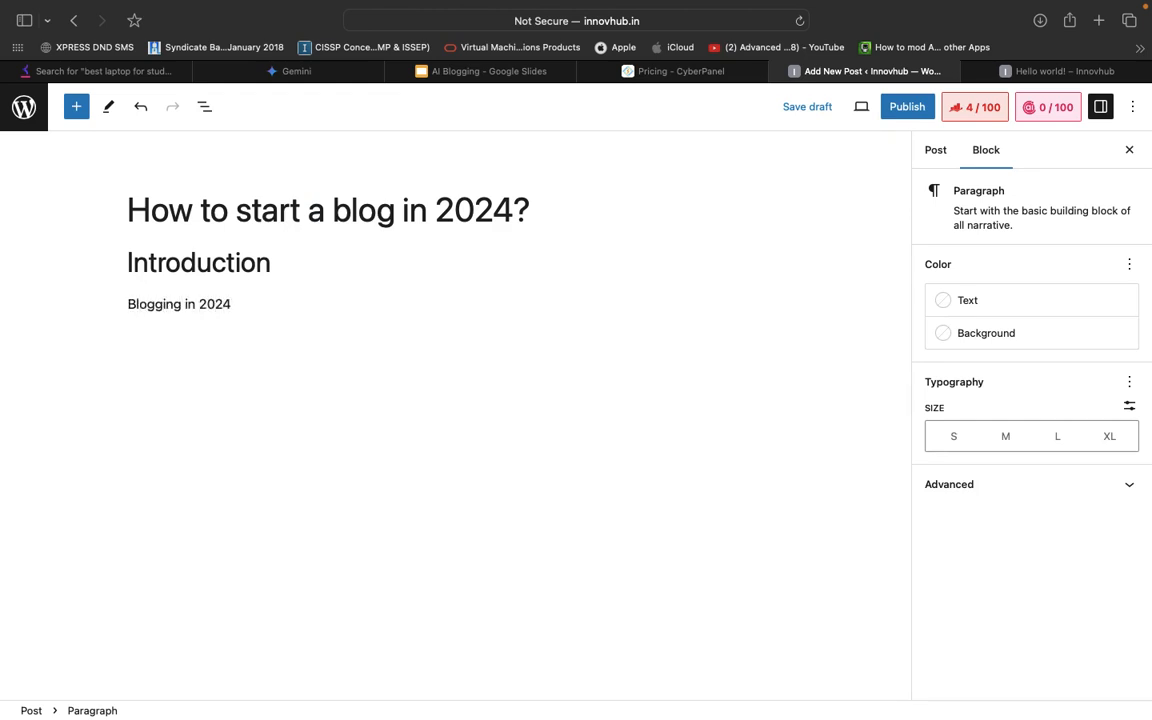
{"action": "type", "text": "is very common for e"}
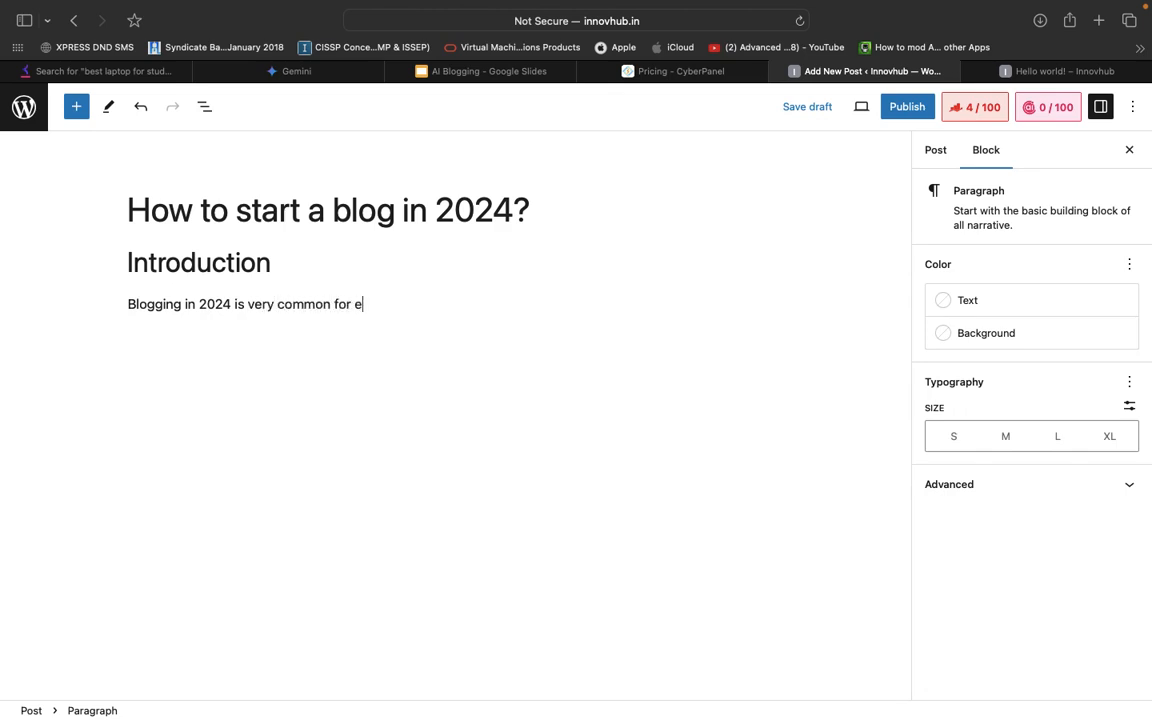
{"action": "type", "text": "veryone. It can be "}
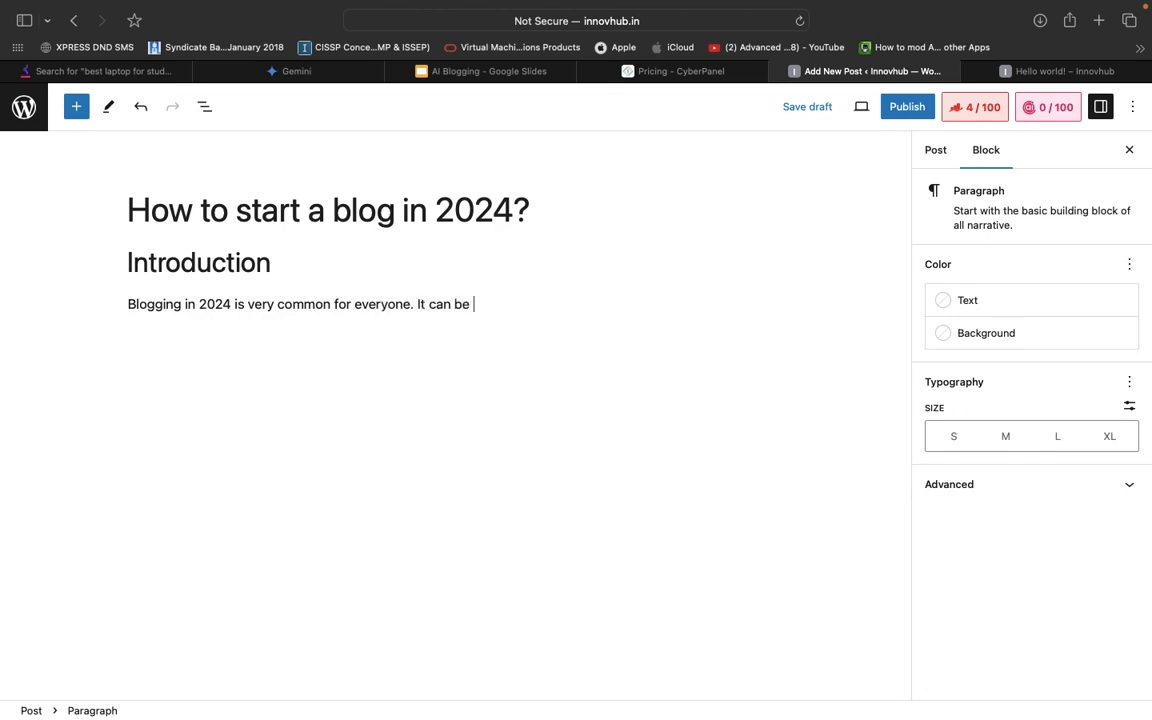
{"action": "type", "text": "manage by any"}
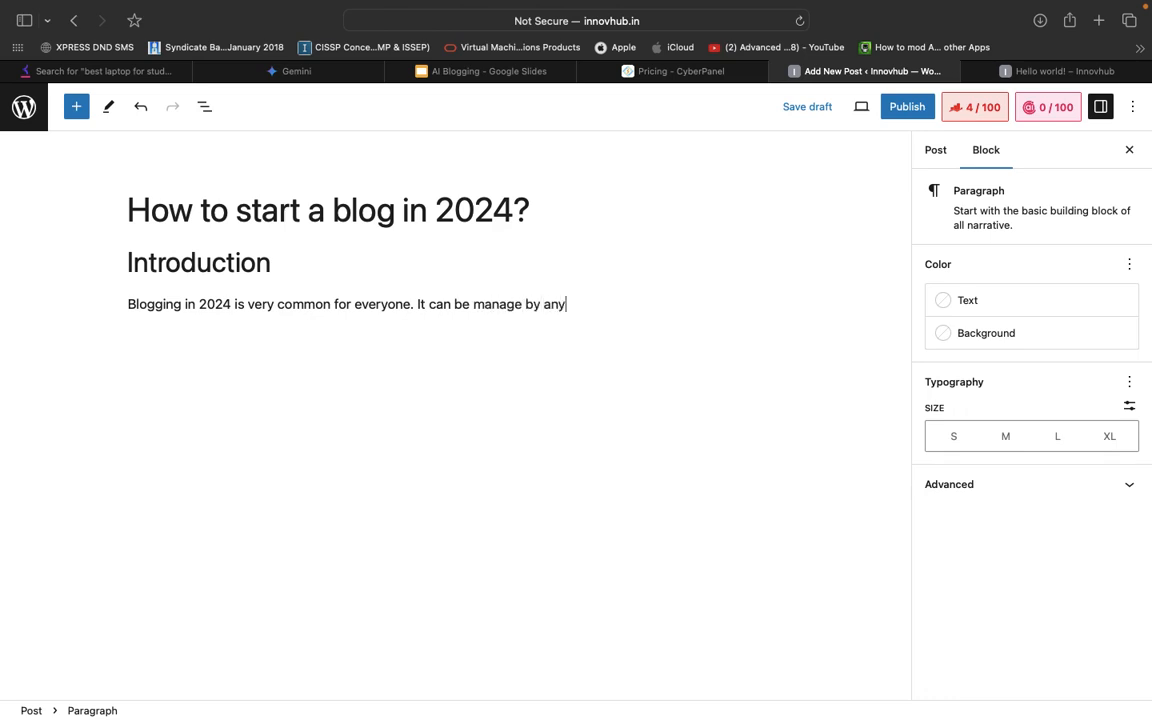
{"action": "type", "text": " student"}
{"action": "key", "text": "BackSpace"}
{"action": "type", "text": ", as well as "}
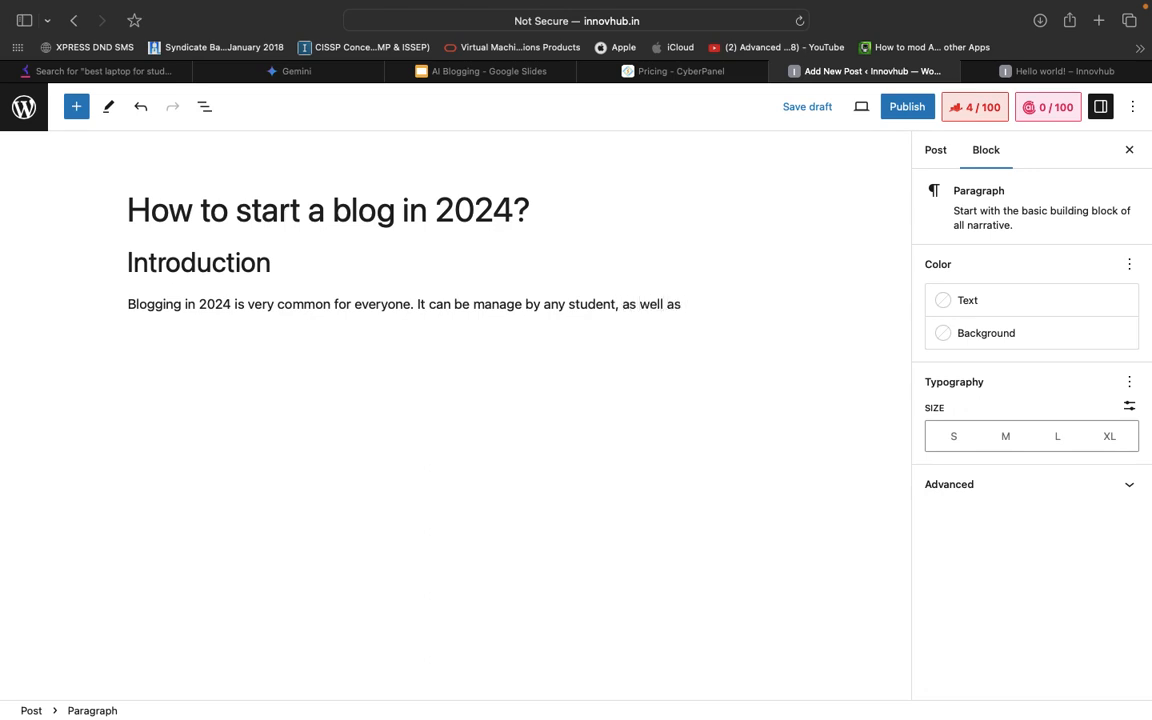
{"action": "type", "text": "job person or house wife."}
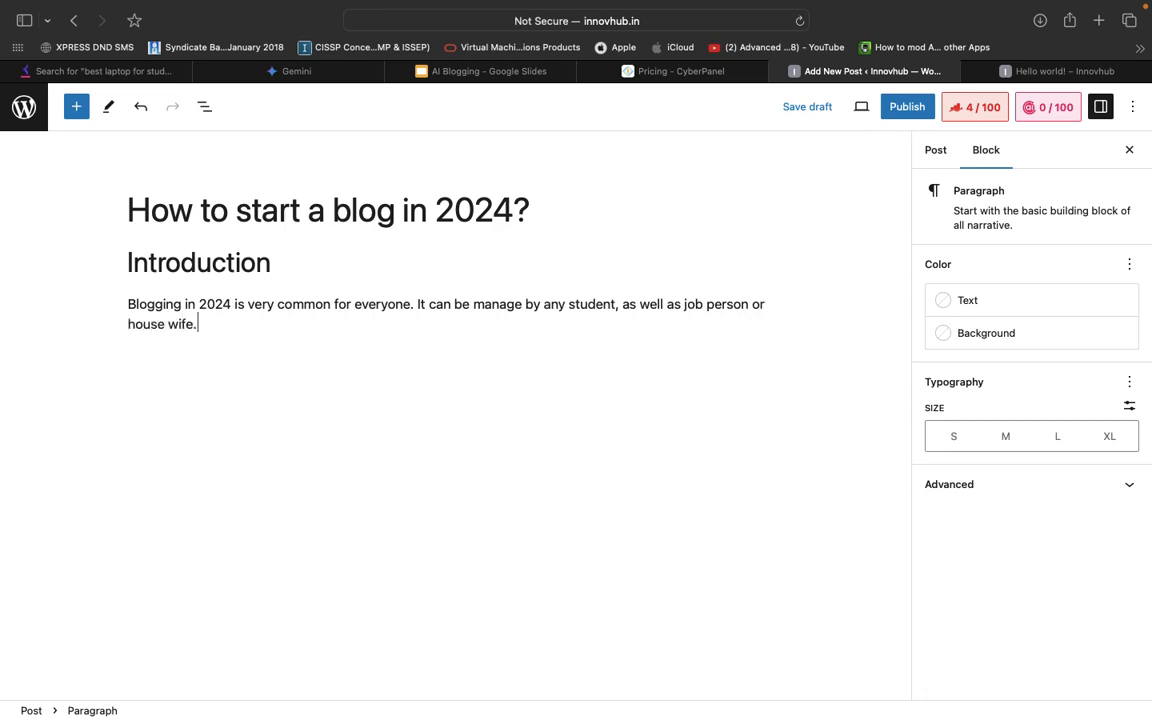
{"action": "key", "text": "Return"}
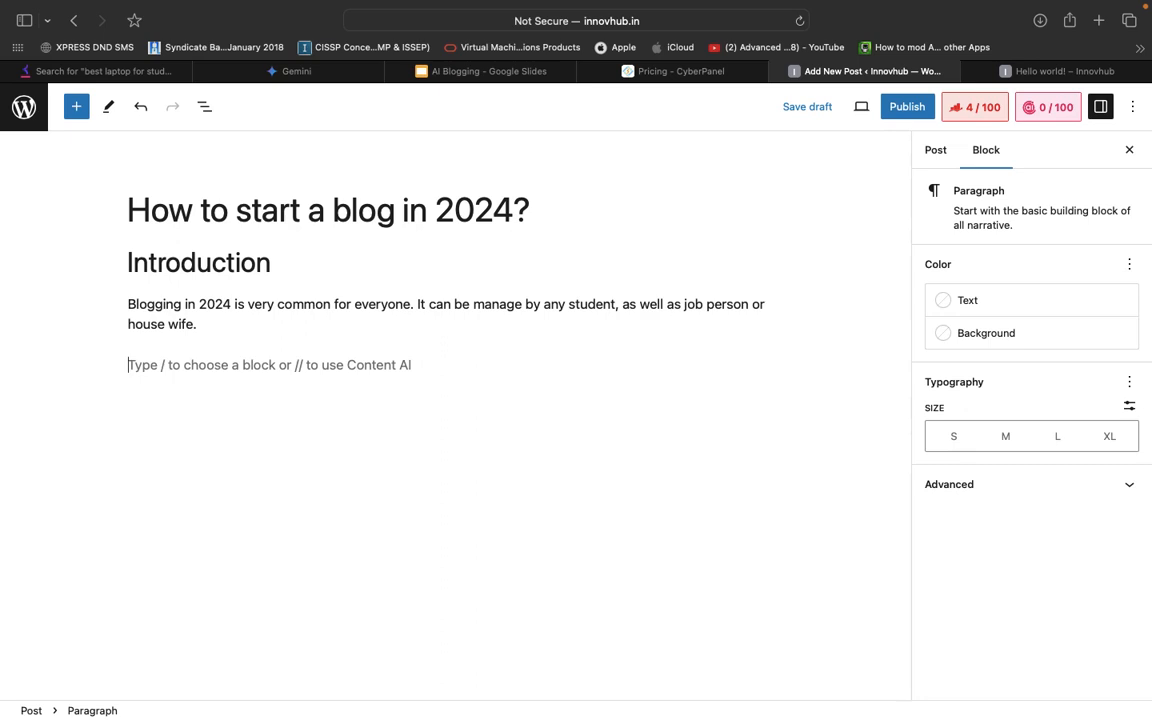
Insert a heading block below the introduction paragraph with the text "Steps to follow"
{"action": "type", "text": "//"}
{"action": "key", "text": "BackSpace"}
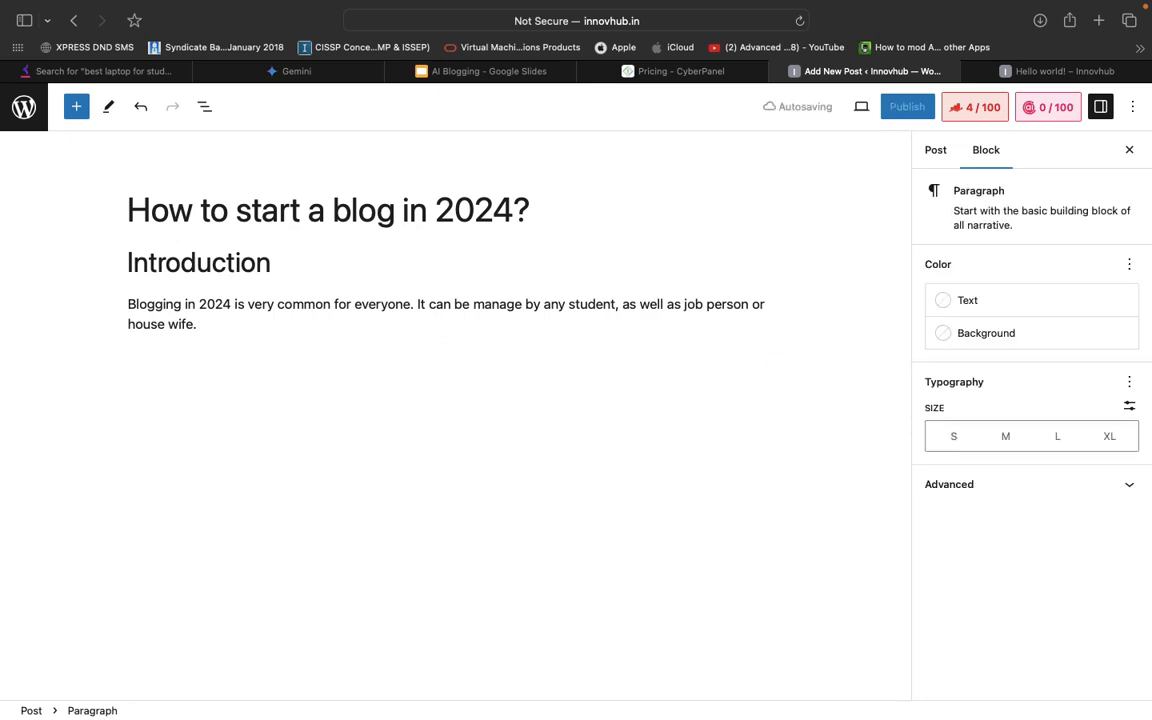
{"action": "key", "text": "Return"}
{"action": "type", "text": "/"}
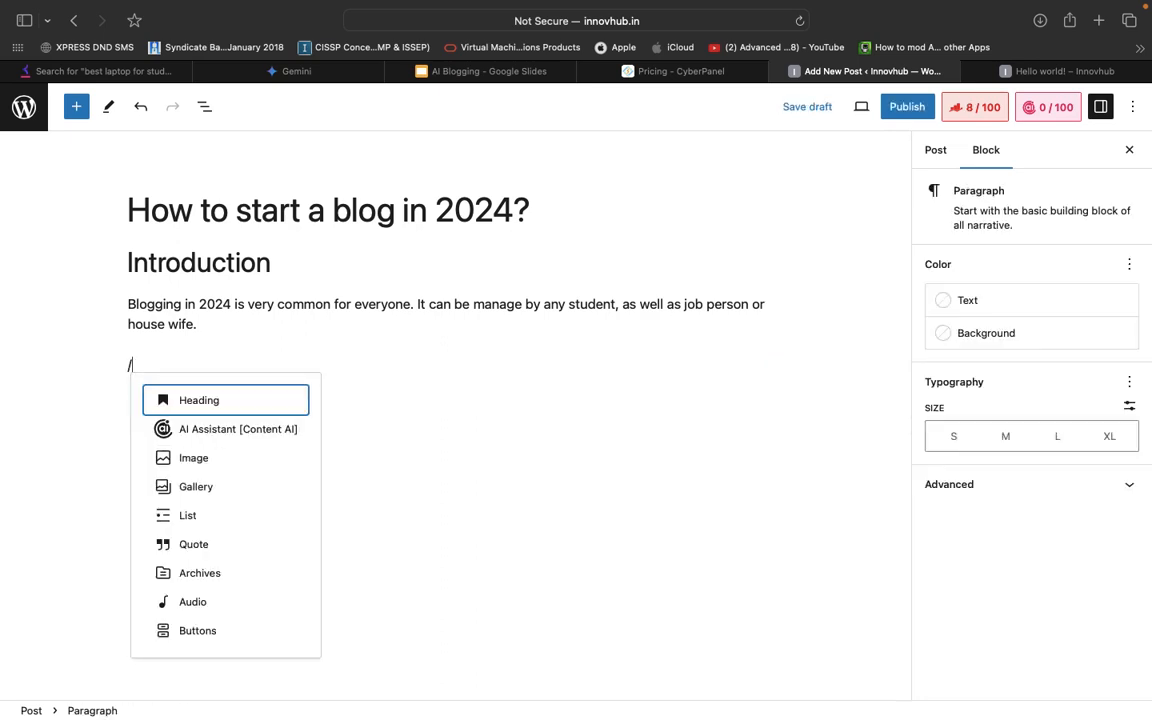
{"action": "type", "text": "Steps"}
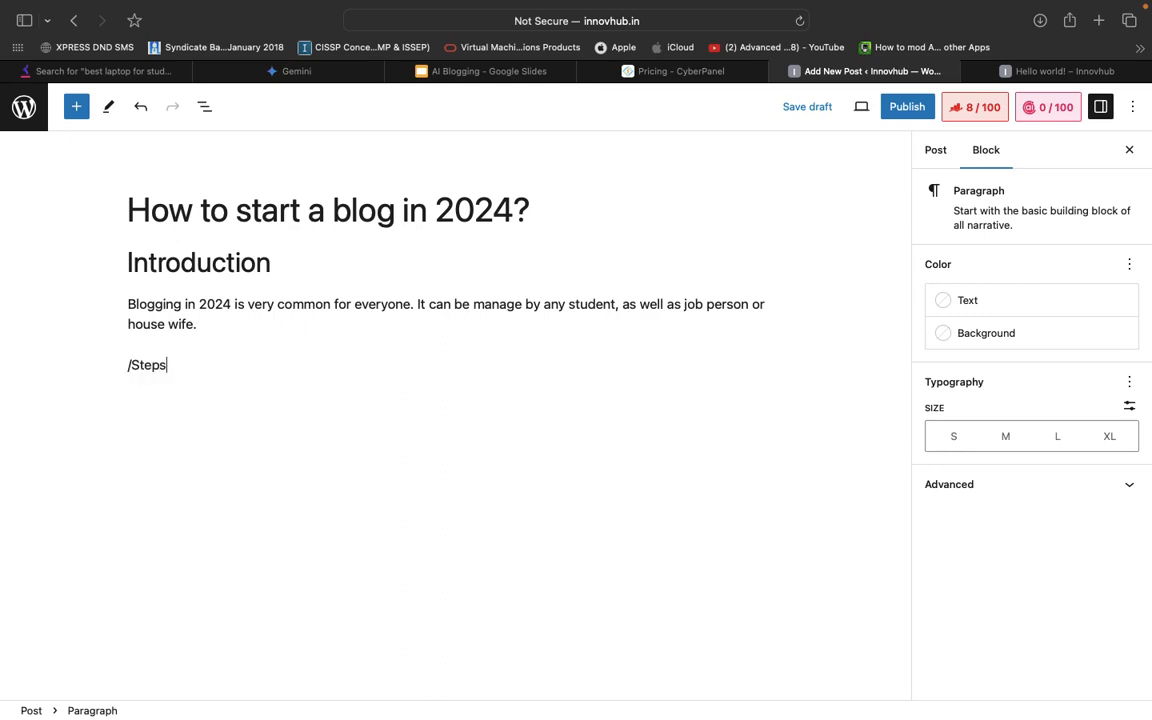
{"action": "key", "text": "BackSpace"}
{"action": "key", "text": "BackSpace"}
{"action": "key", "text": "BackSpace"}
{"action": "key", "text": "BackSpace"}
{"action": "type", "text": "head"}
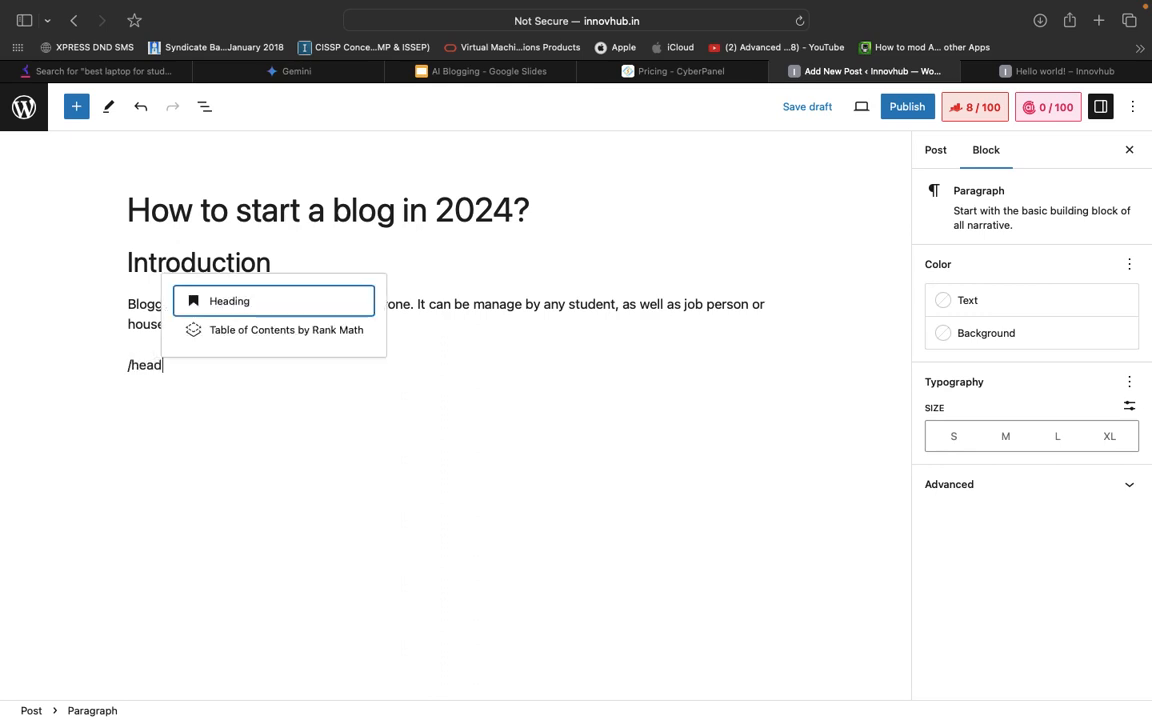
{"action": "key", "text": "Return"}
{"action": "type", "text": "Ste"}
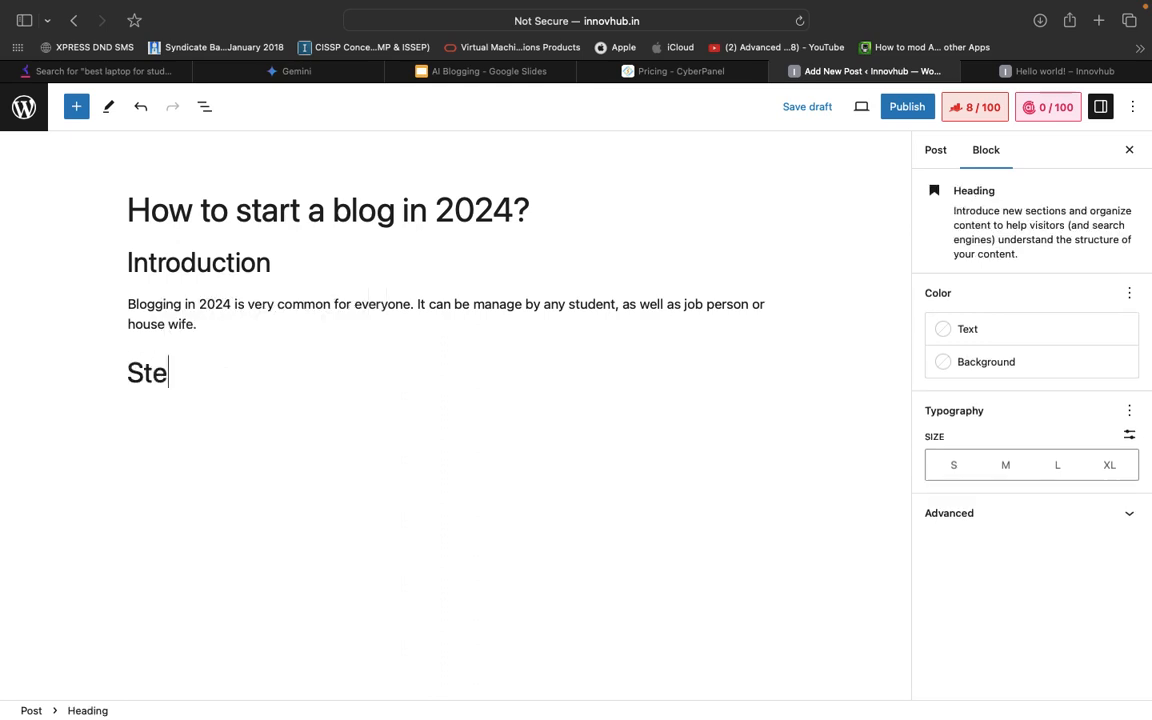
{"action": "type", "text": "ps to follo"}
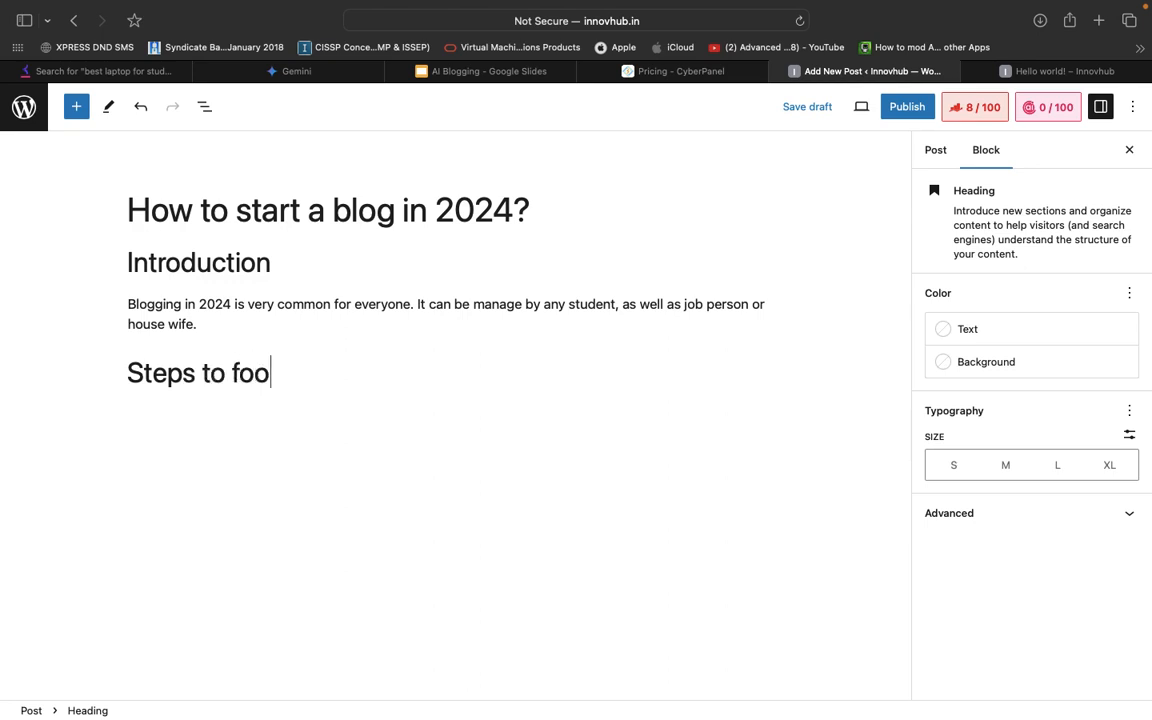
{"action": "key", "text": "BackSpace"}
{"action": "type", "text": "llow"}
{"action": "key", "text": "Return"}
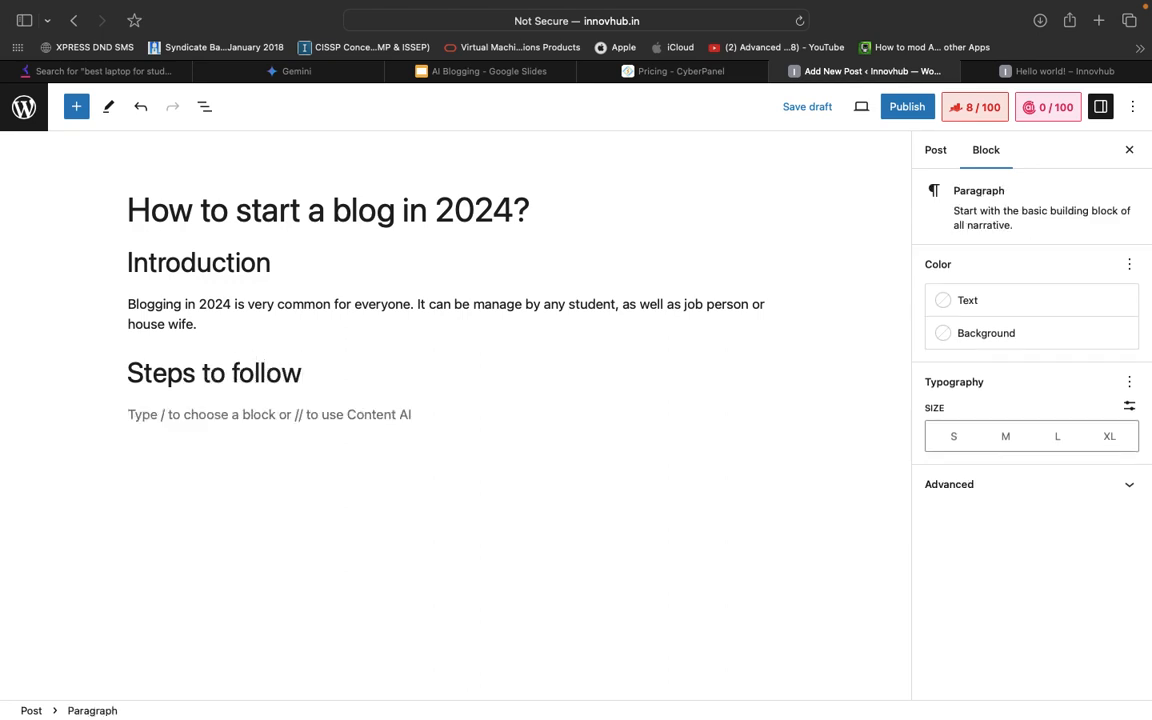
Write beneath the "Steps to follow" heading: "Before start creating any blog, first find out your profitable niche."
{"action": "type", "text": "Before sta"}
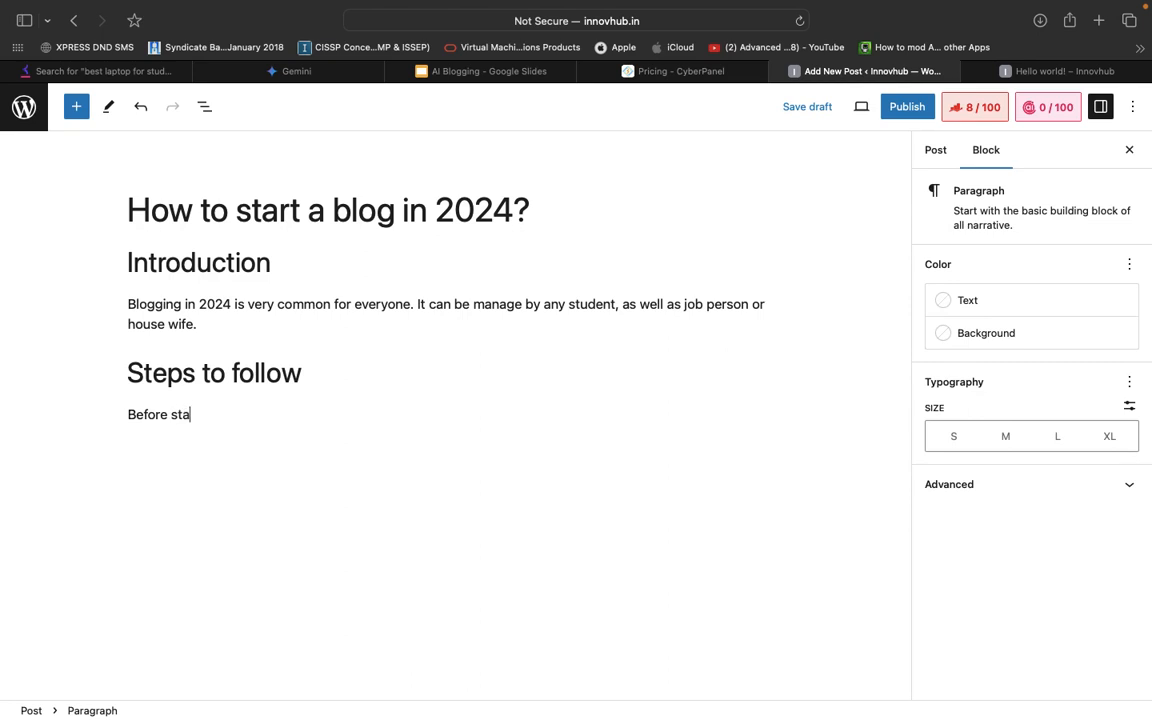
{"action": "type", "text": "rt creating any blog"}
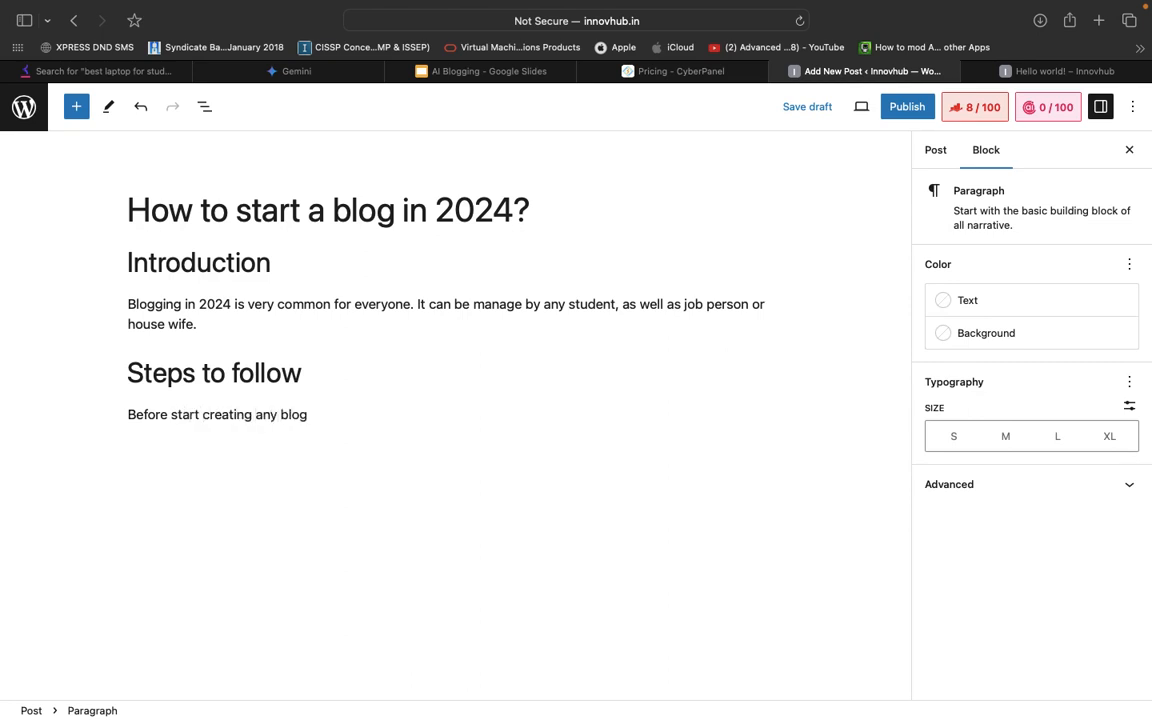
{"action": "type", "text": ", first find out your "}
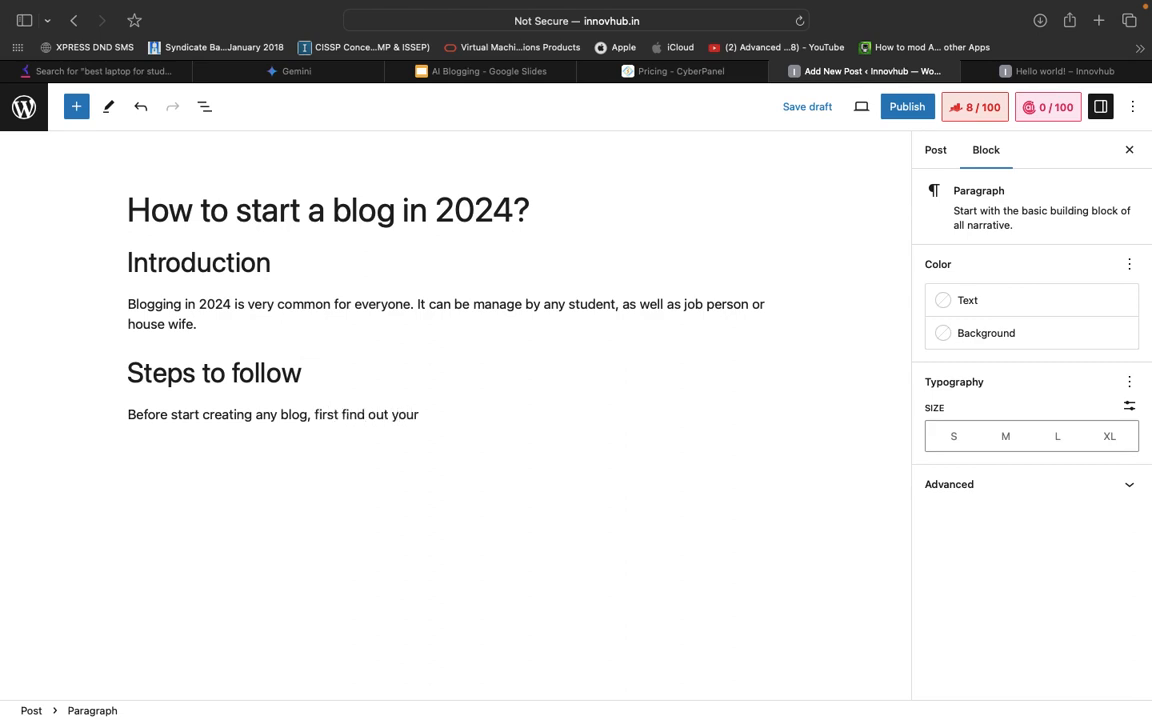
{"action": "type", "text": "profitable nic"}
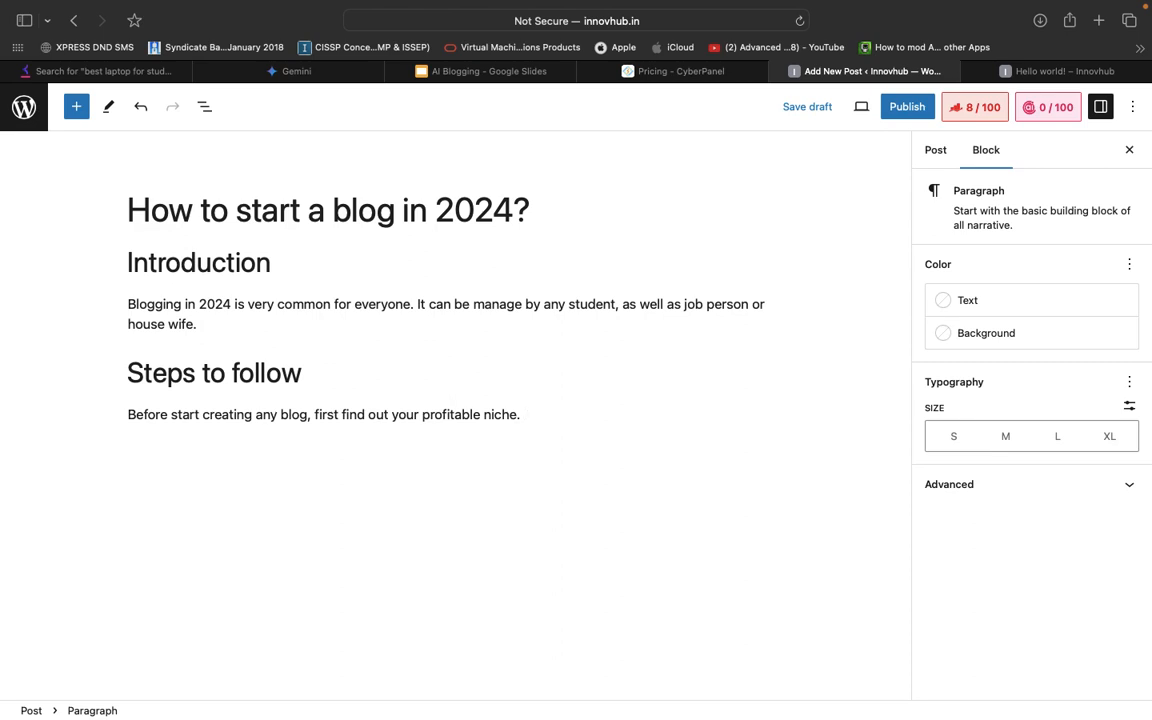
{"action": "type", "text": "he."}
{"action": "key", "text": "Return"}
Add a second paragraph under "Steps to follow": "Then find a relevant topic category and competitor list ."
{"action": "type", "text": "Then find"}
{"action": "type", "text": "a relevant"}
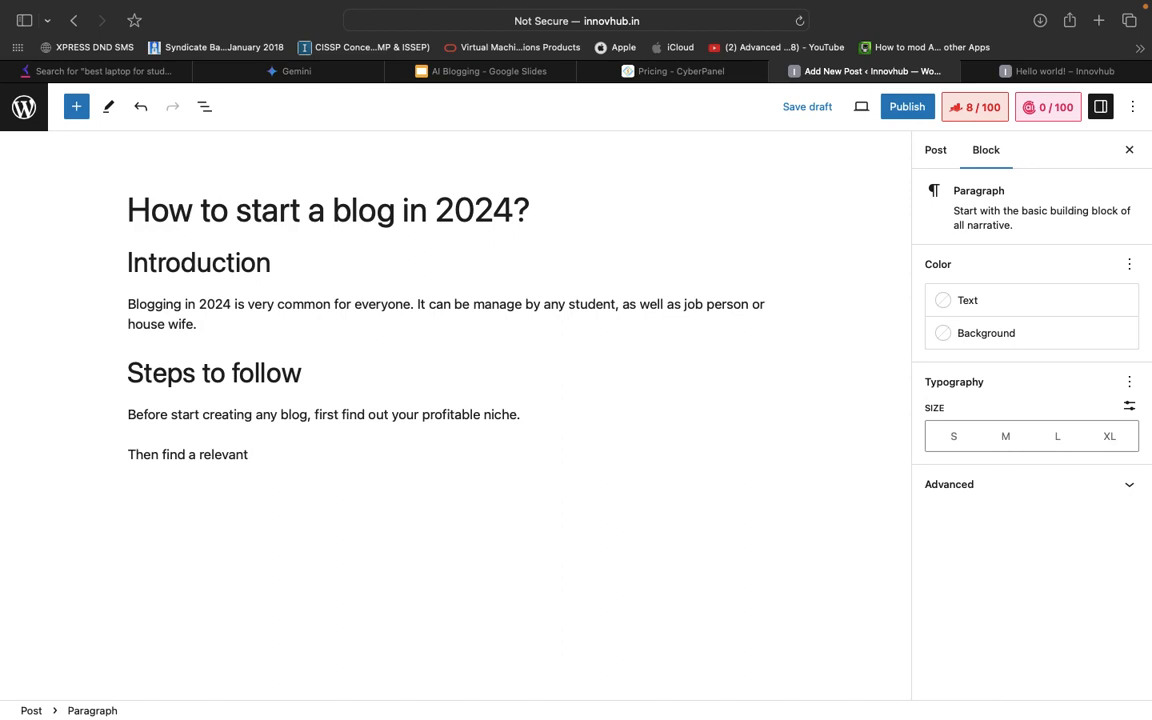
{"action": "type", "text": " topic category and competi"}
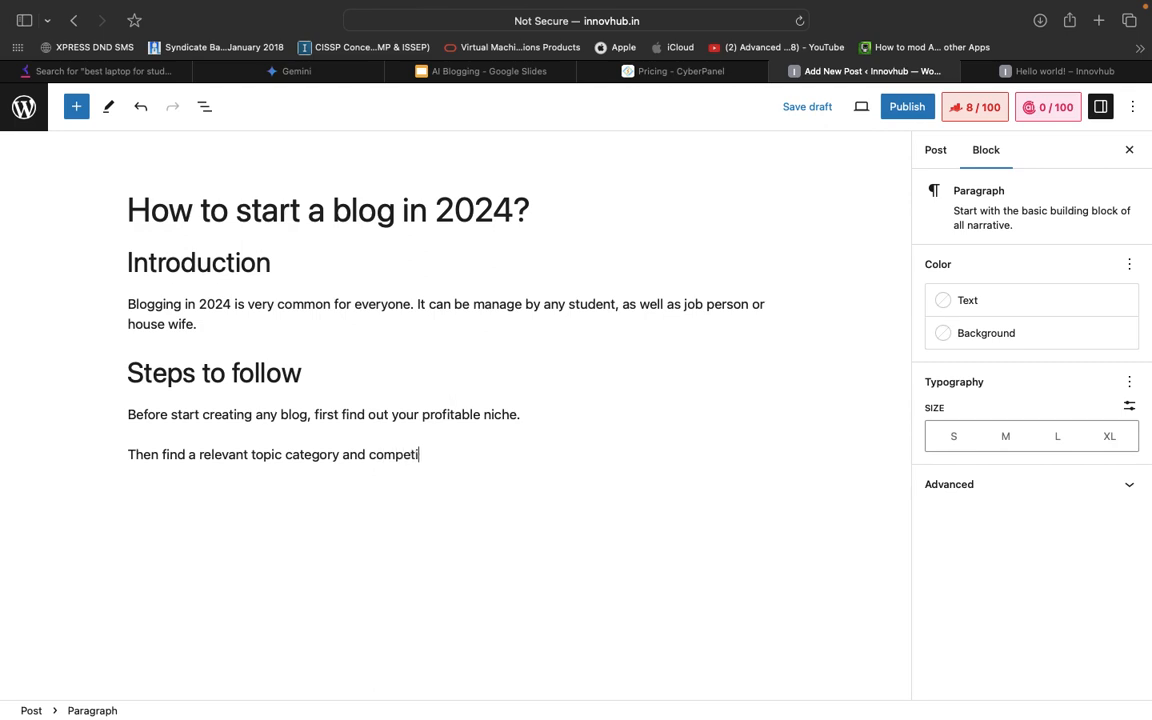
{"action": "type", "text": "tor list ."}
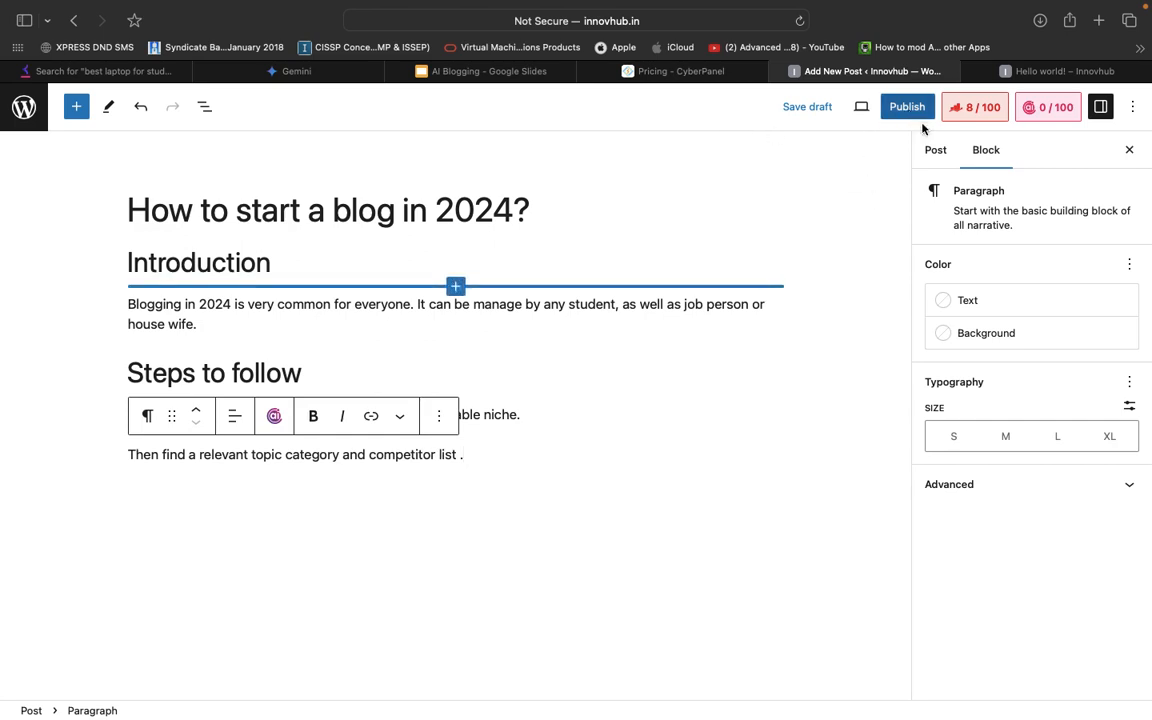
Publish the blog post publicly with immediate effect and dismiss the post-publish summary
{"action": "left_click", "coordinate": [935, 155]}
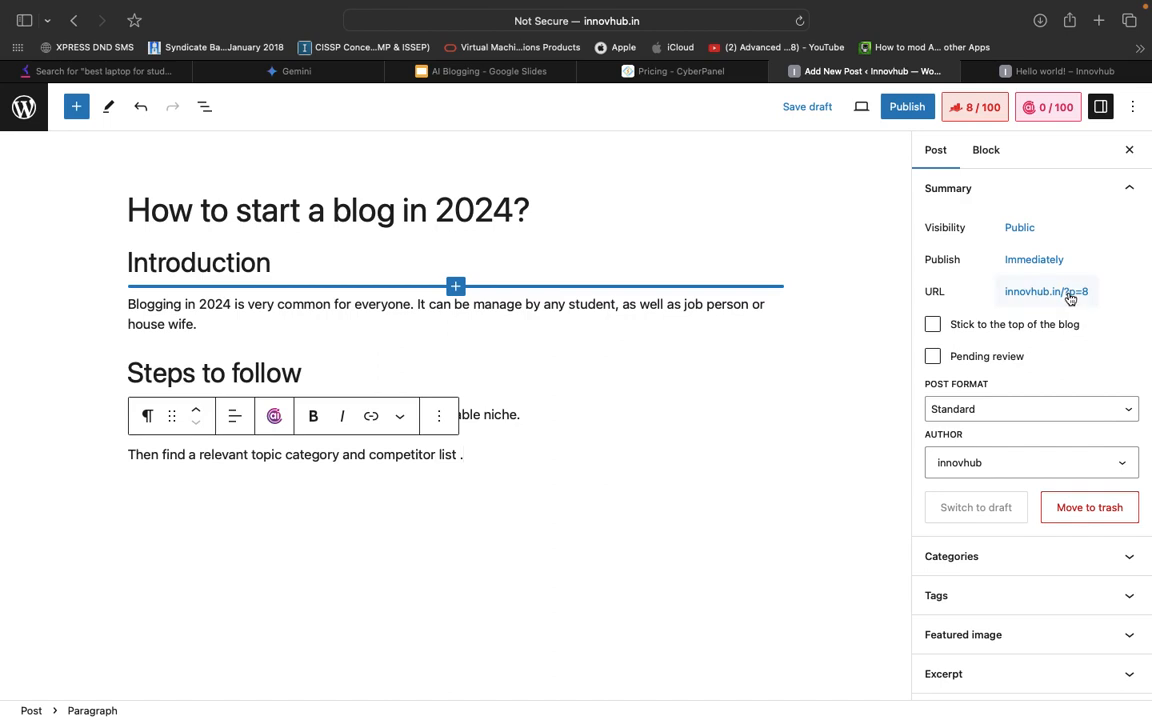
{"action": "left_click", "coordinate": [926, 110]}
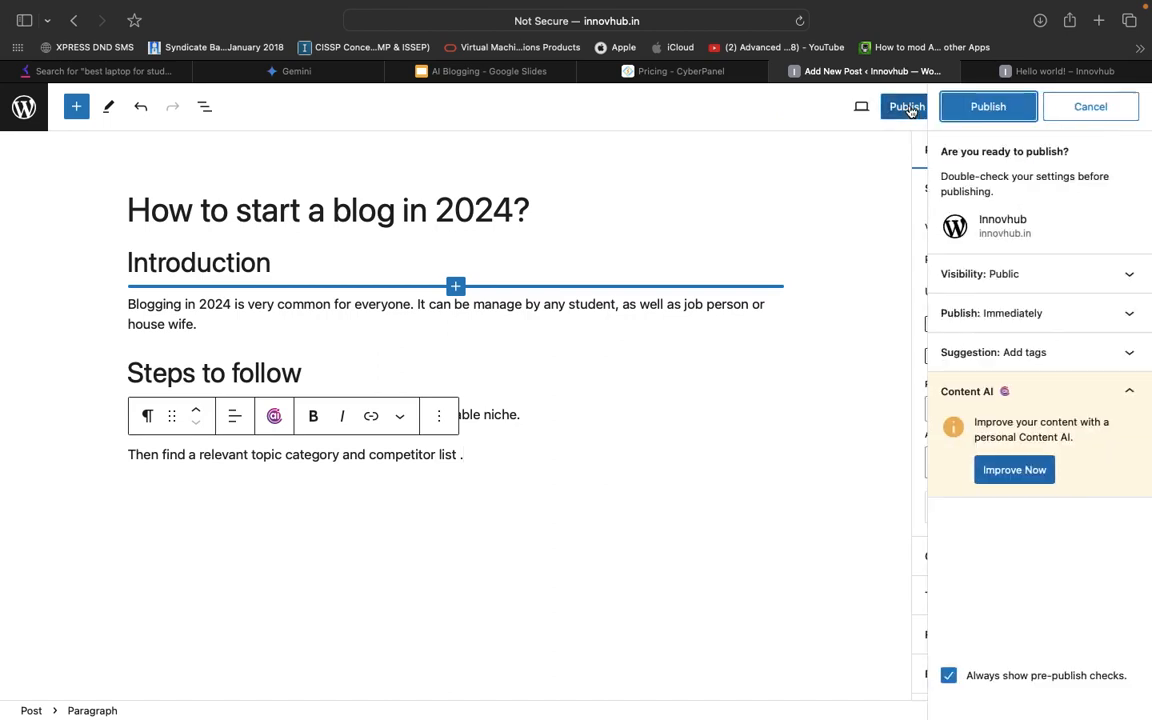
{"action": "left_click", "coordinate": [958, 106]}
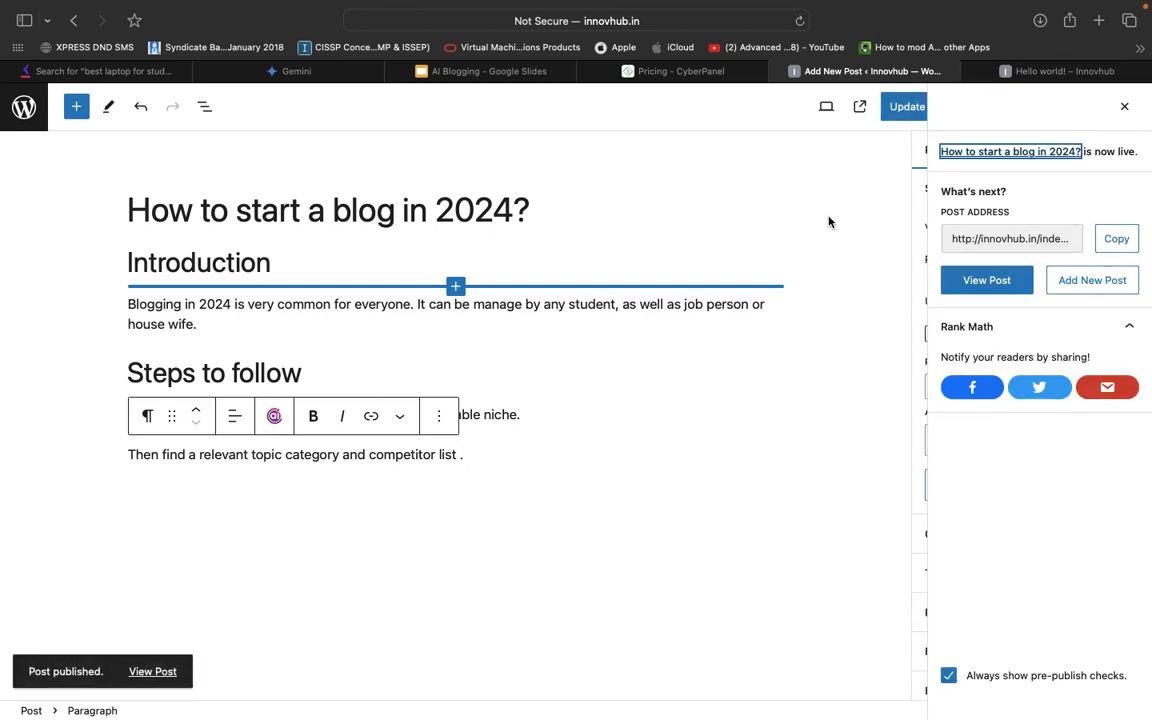
{"action": "left_click", "coordinate": [1124, 106]}
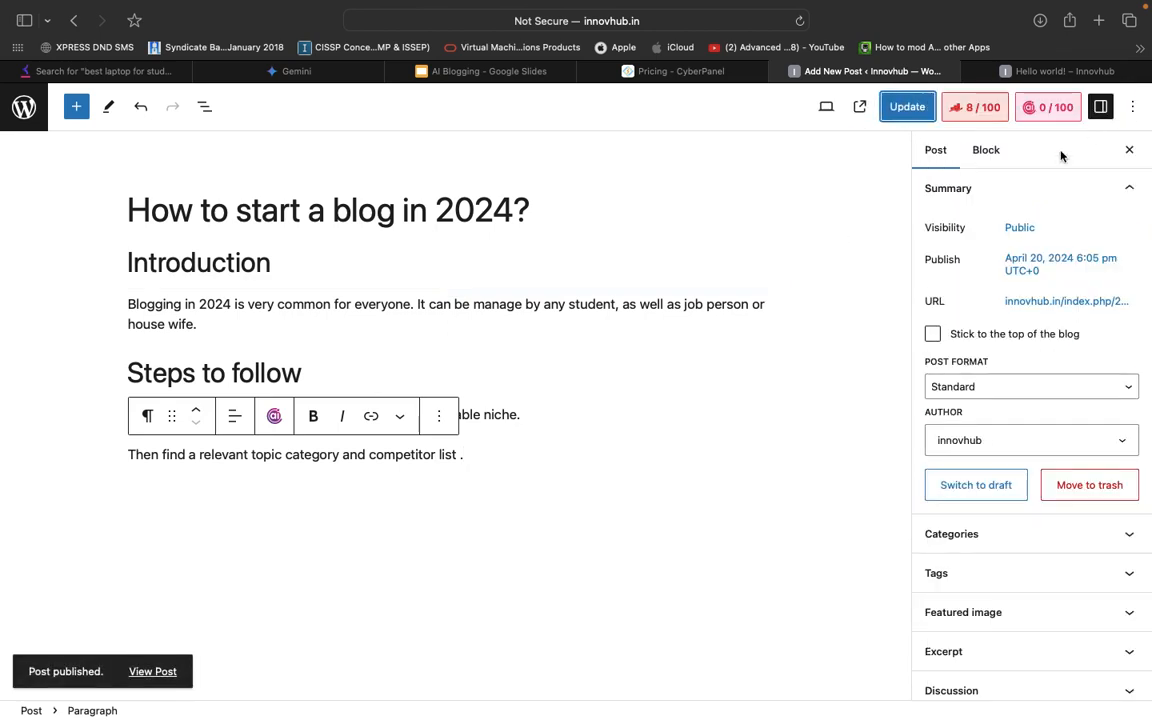
Open the published post through its permalink, close the old "Hello world!" page and look over the live post
{"action": "left_click", "coordinate": [1068, 302]}
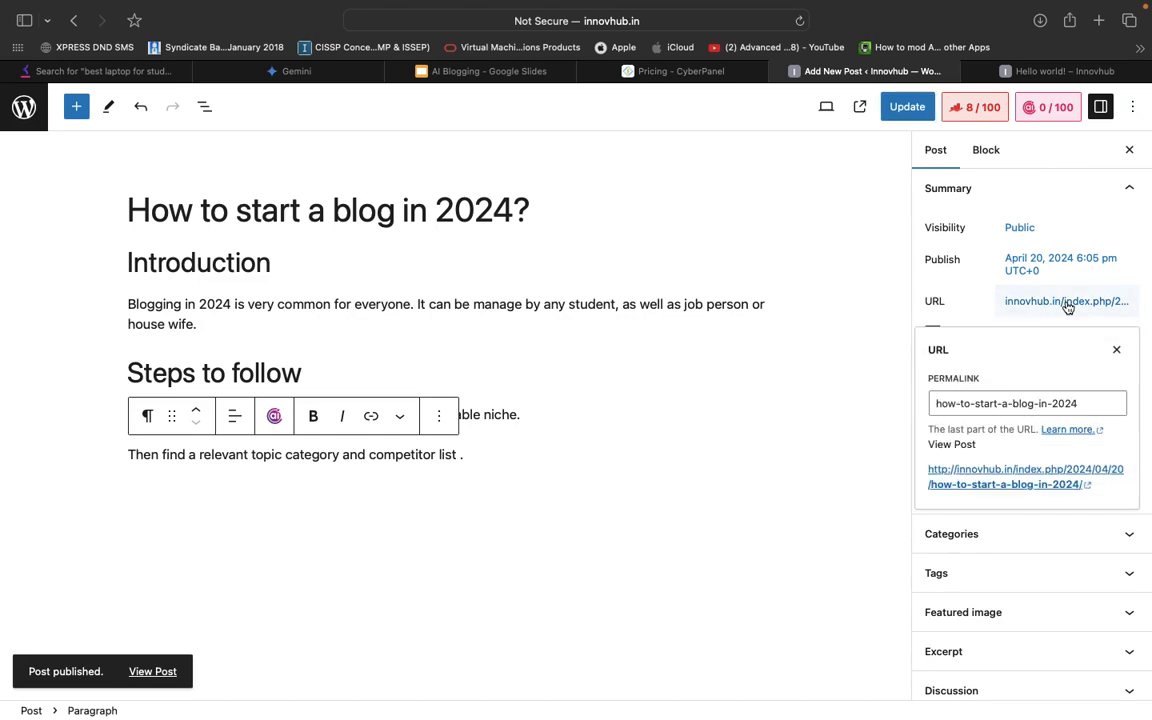
{"action": "left_click", "coordinate": [1021, 478]}
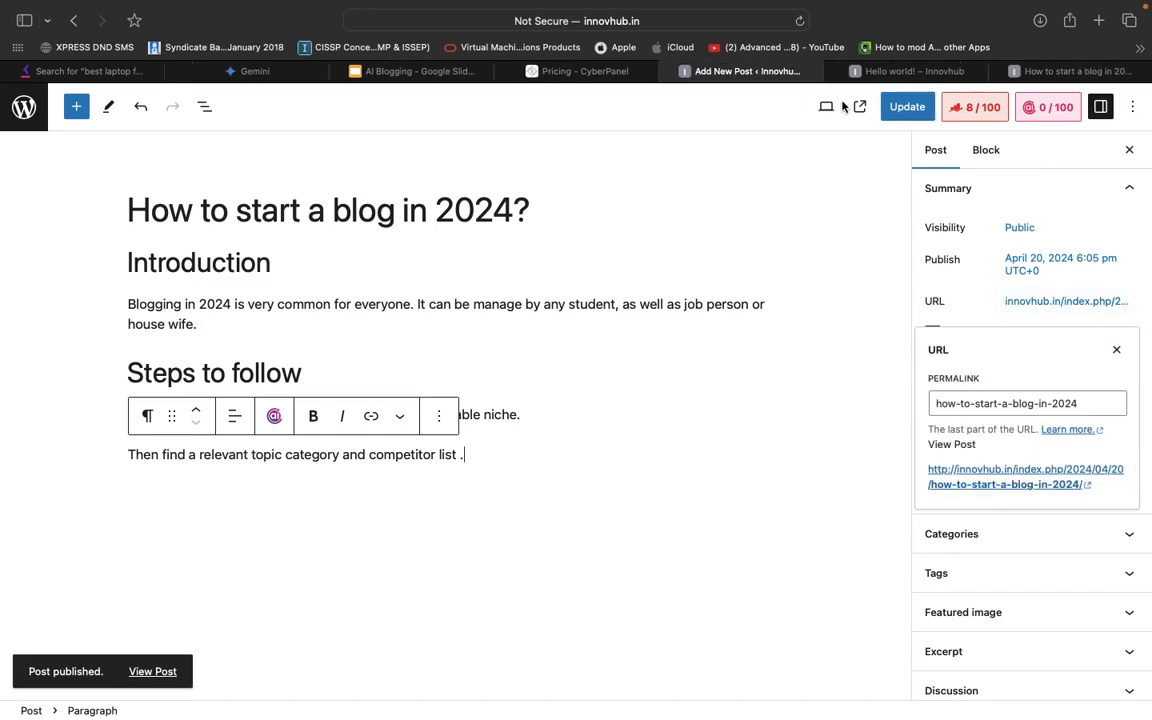
{"action": "key", "text": "ctrl+shift+Tab"}
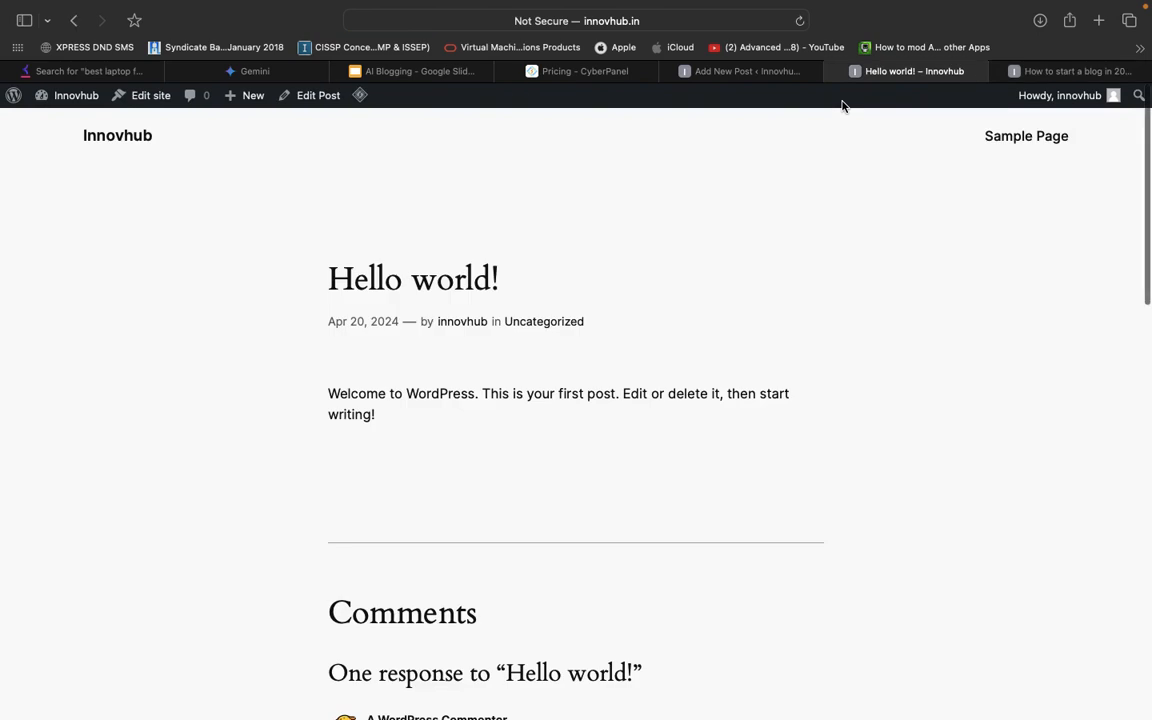
{"action": "key", "text": "super+w"}
{"action": "scroll", "coordinate": [505, 404], "scroll_direction": "down", "scroll_amount": 5}
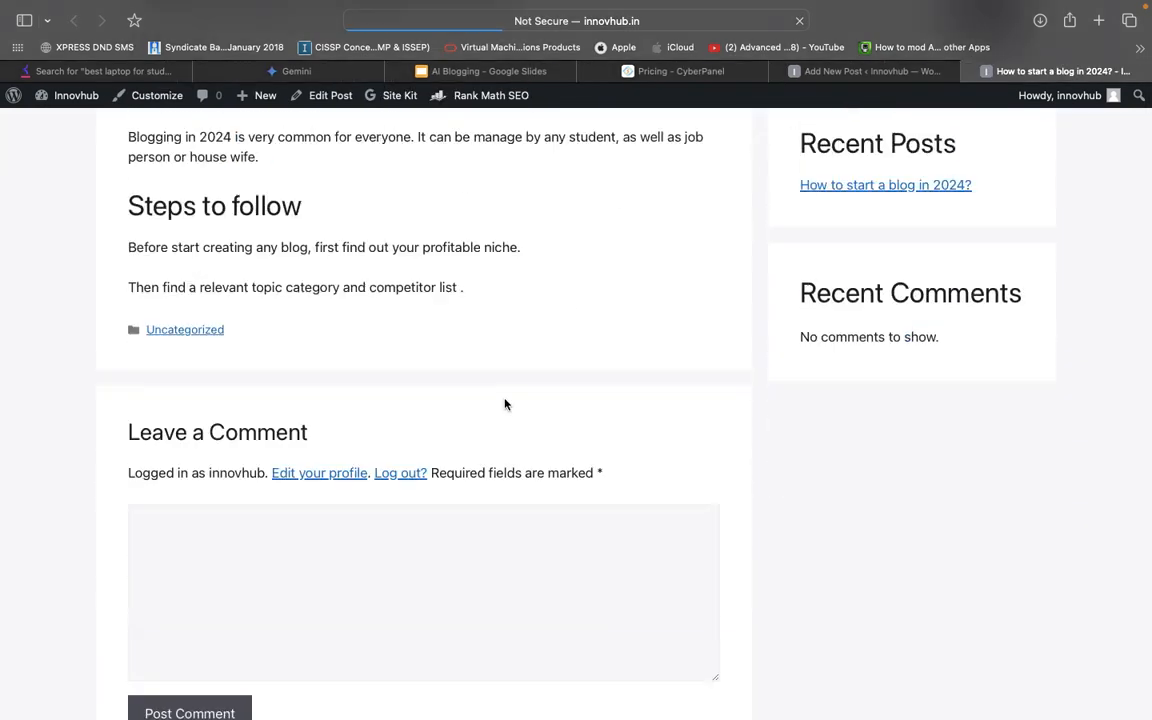
{"action": "scroll", "coordinate": [458, 447], "scroll_direction": "up", "scroll_amount": 5}
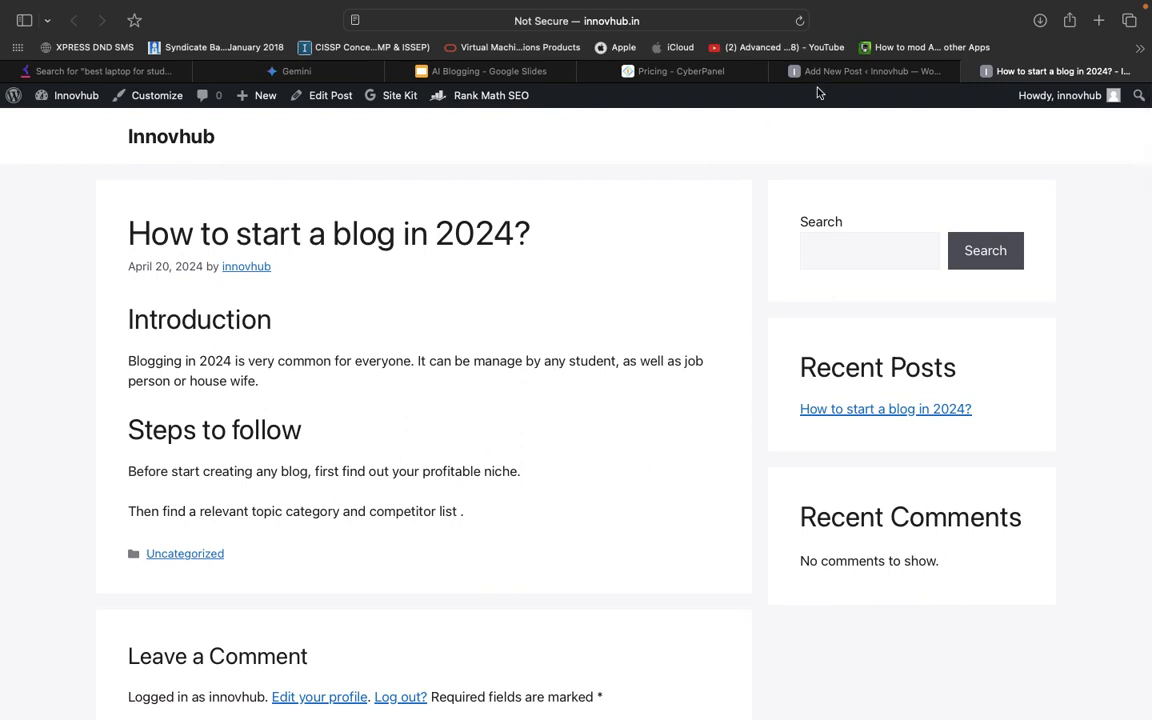
Inspect the live post's full web address, highlighting the date and post-name part after index.php
{"action": "left_click", "coordinate": [672, 22]}
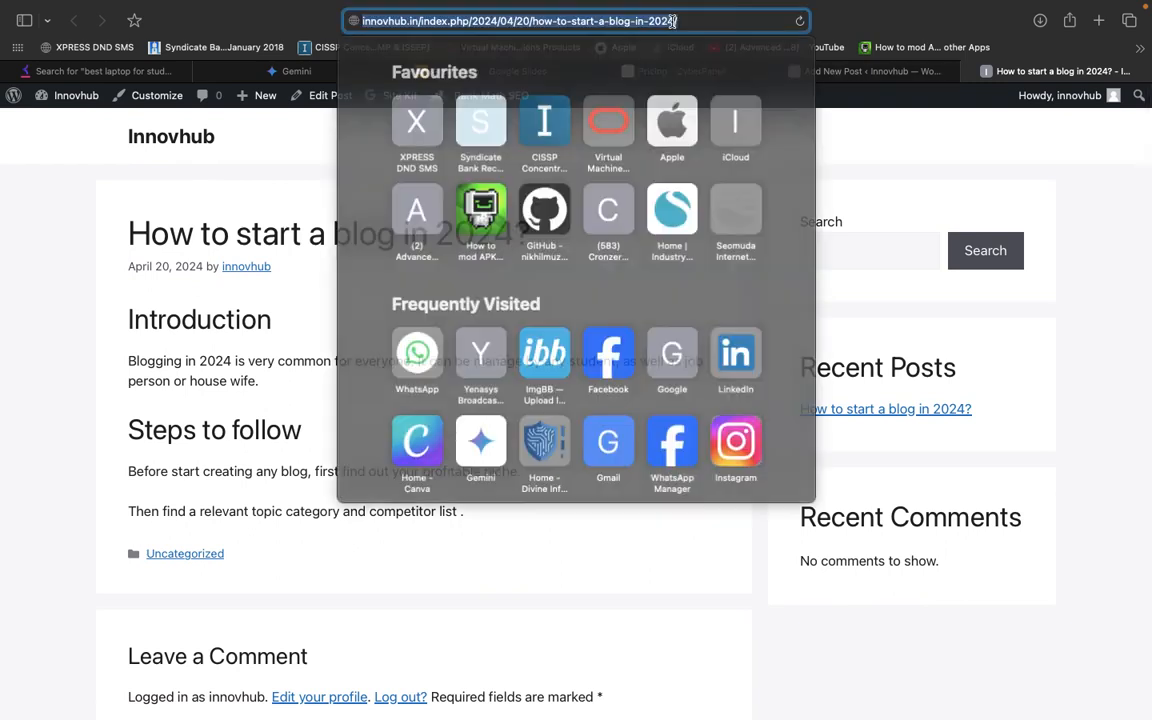
{"action": "left_click", "coordinate": [692, 20]}
{"action": "left_click_drag", "start_coordinate": [692, 20], "coordinate": [476, 20]}
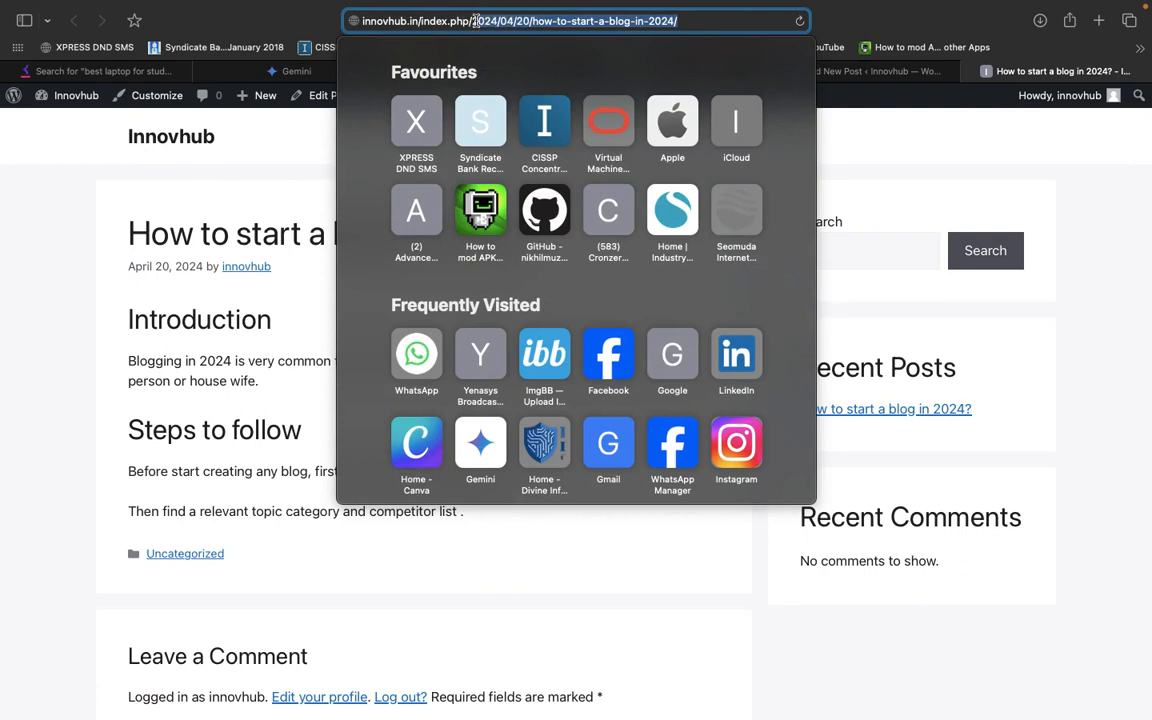
{"action": "left_click", "coordinate": [229, 357]}
Return to the WordPress admin, set the site's permalink structure to Post name and save the change
{"action": "key", "text": "ctrl+shift+Tab"}
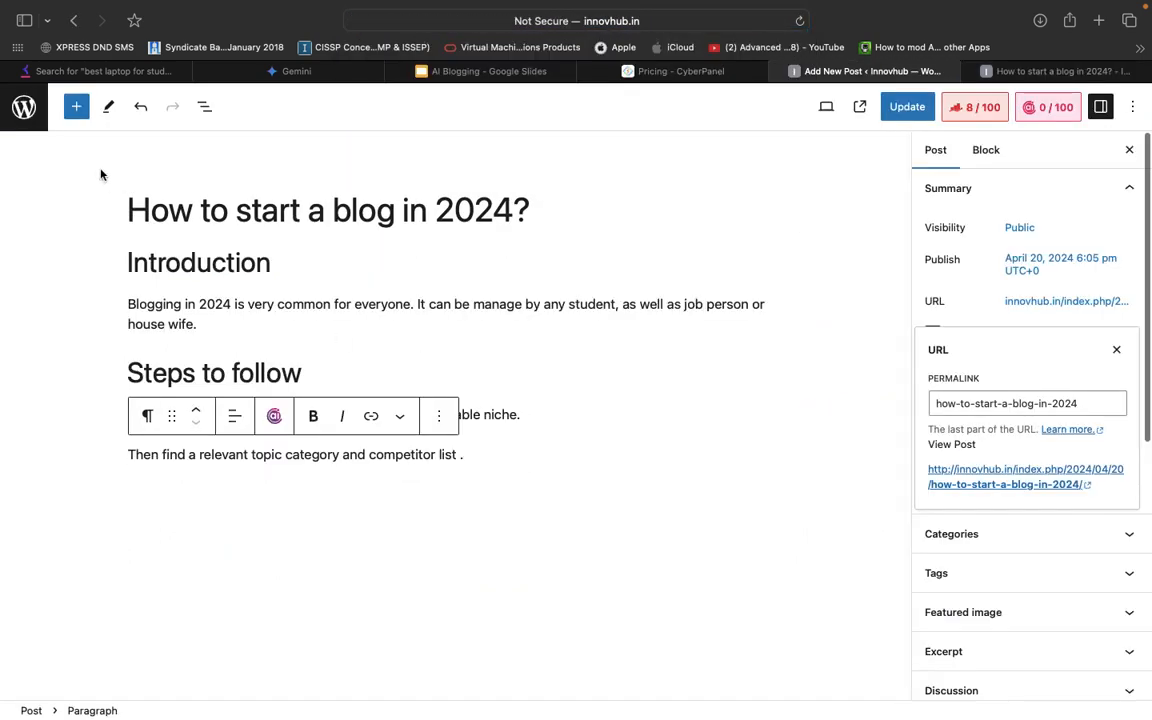
{"action": "left_click", "coordinate": [24, 112]}
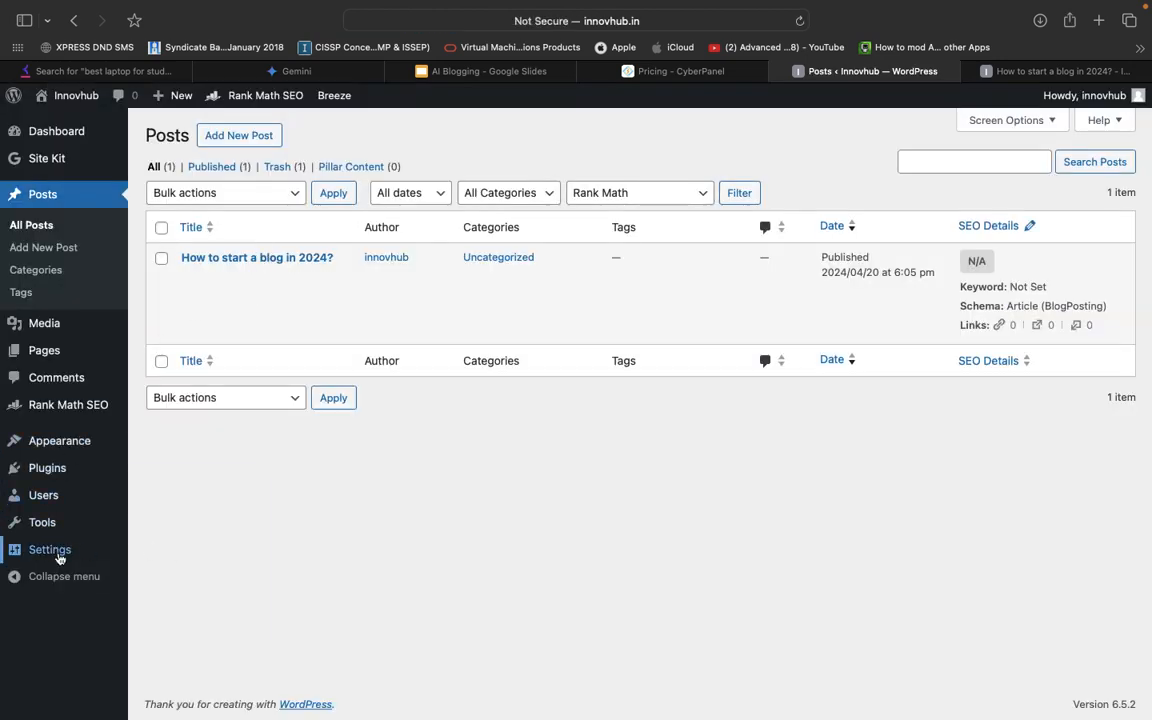
{"action": "mouse_move", "coordinate": [48, 551]}
{"action": "left_click", "coordinate": [170, 595]}
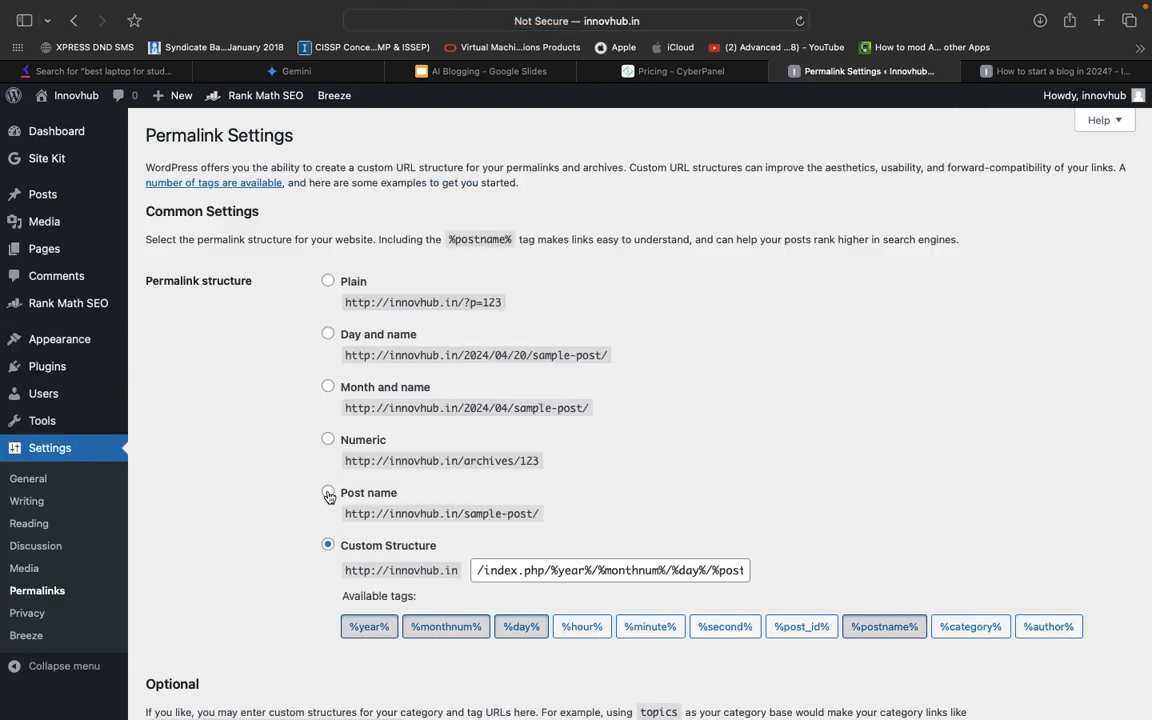
{"action": "left_click", "coordinate": [328, 494]}
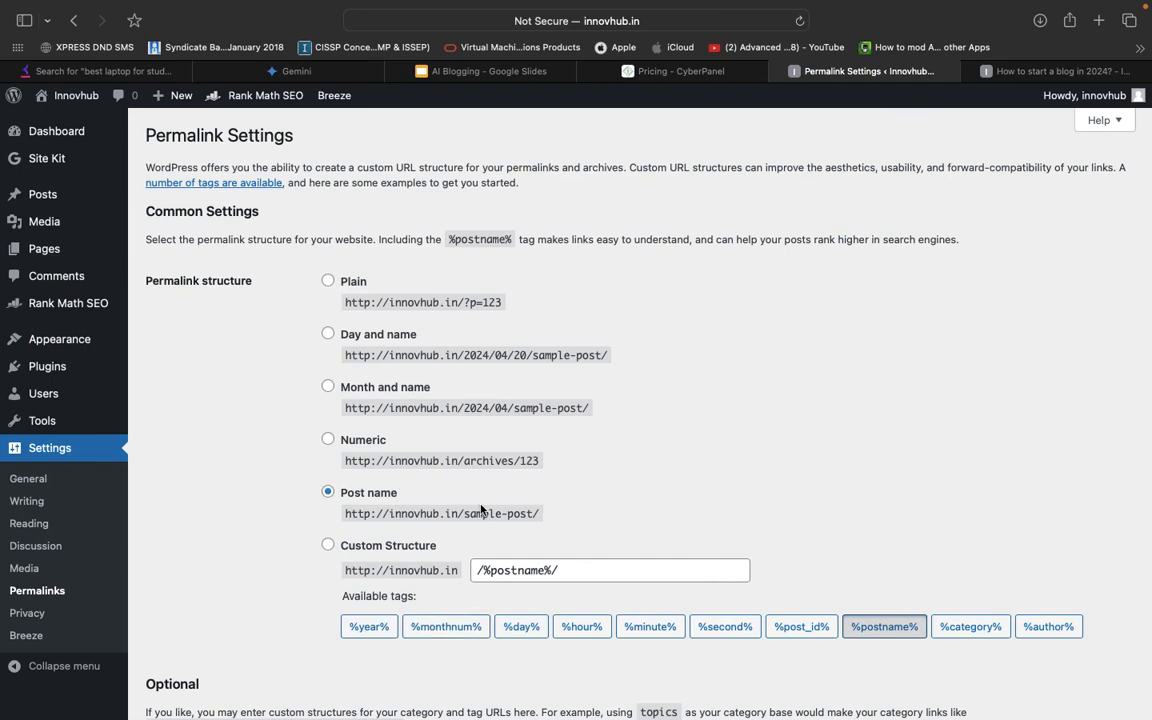
{"action": "scroll", "coordinate": [779, 589], "scroll_direction": "down", "scroll_amount": 5}
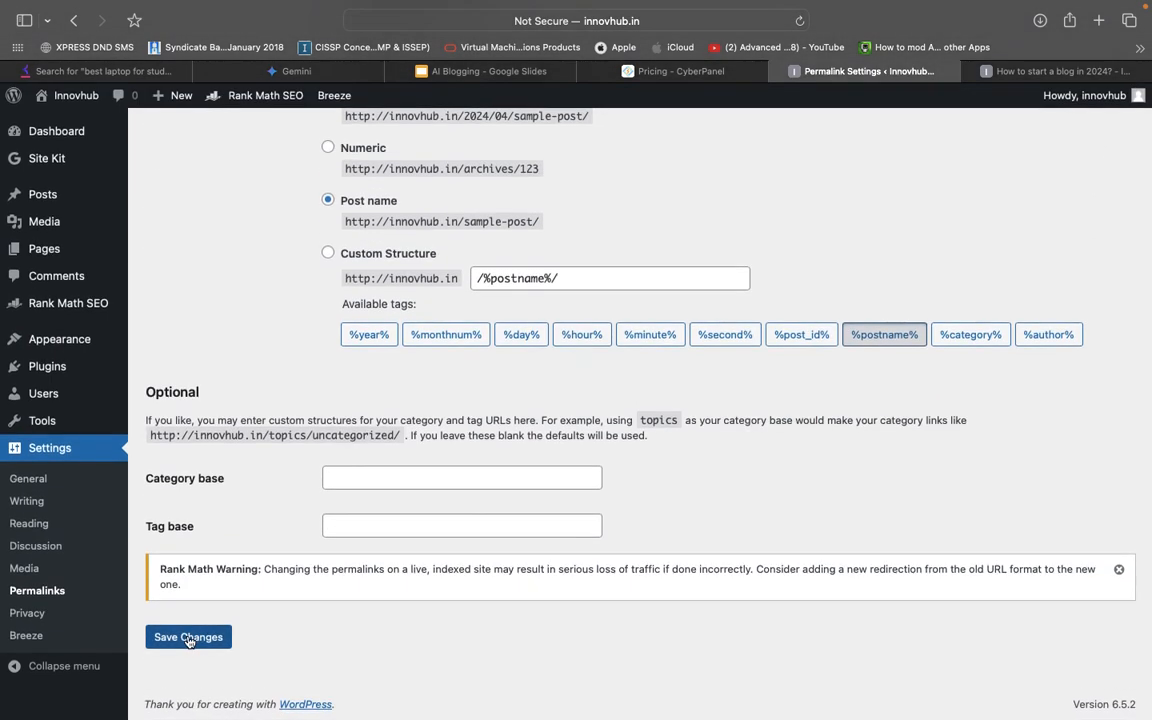
{"action": "left_click", "coordinate": [189, 638]}
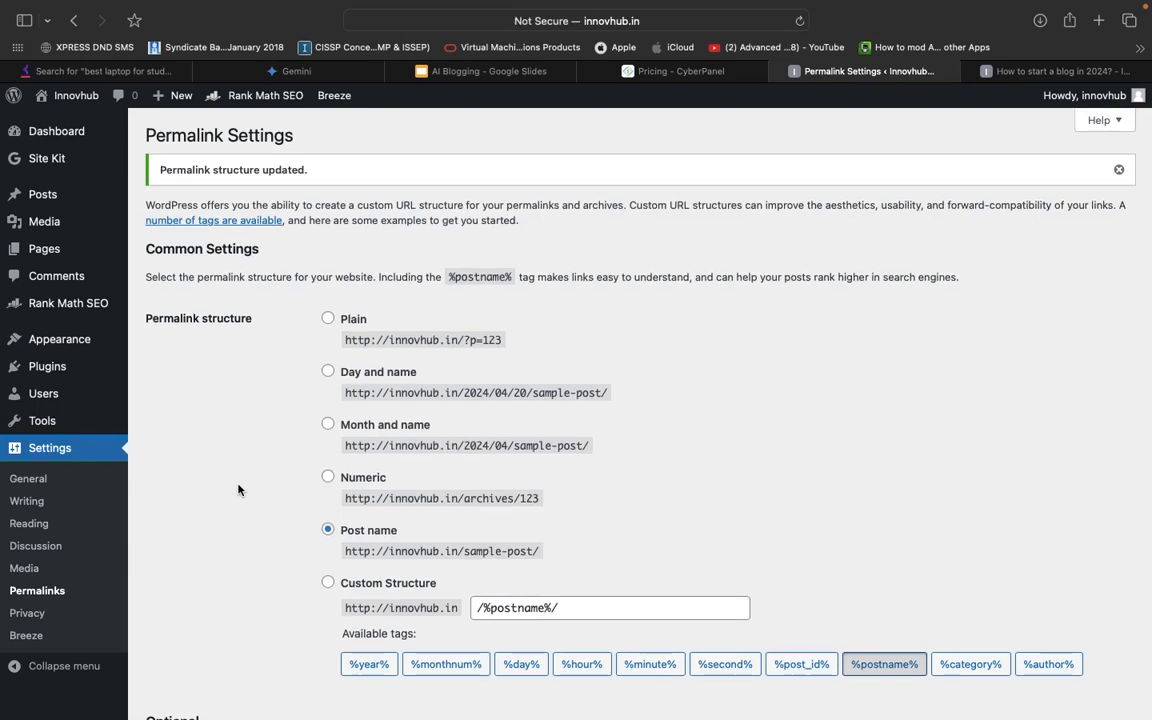
Try the post's Recent Posts link on the live site, and load the site's home page by removing the path from the address
{"action": "key", "text": "ctrl+Tab"}
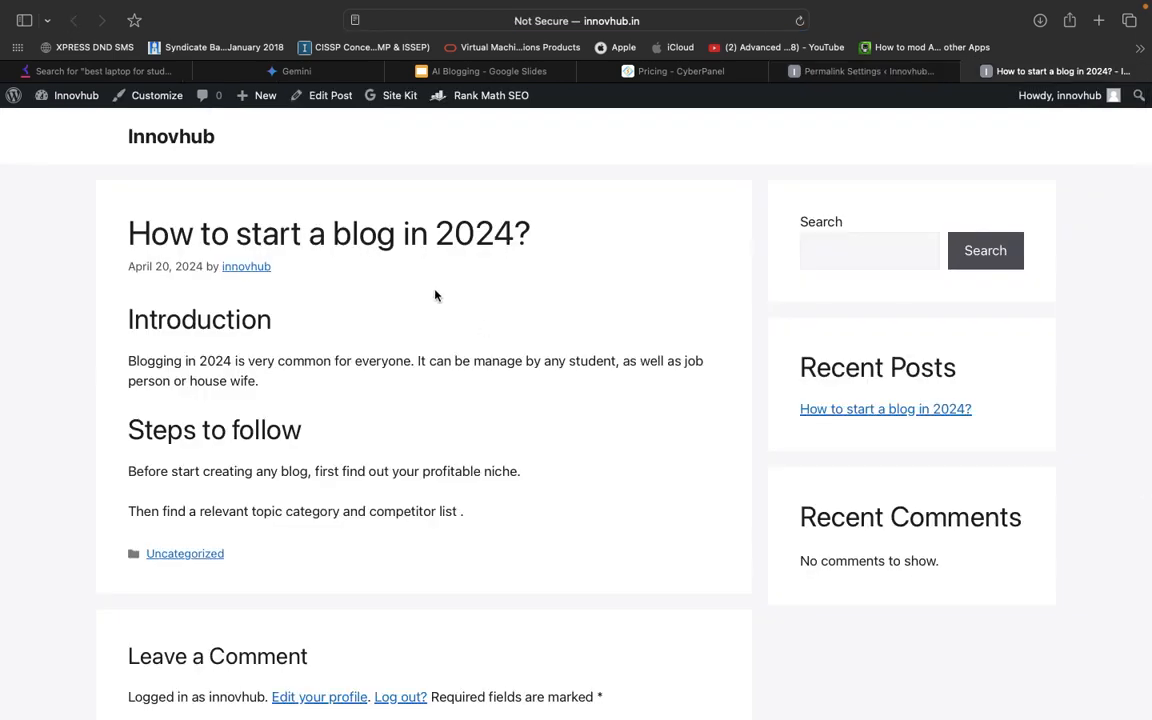
{"action": "left_click", "coordinate": [855, 421]}
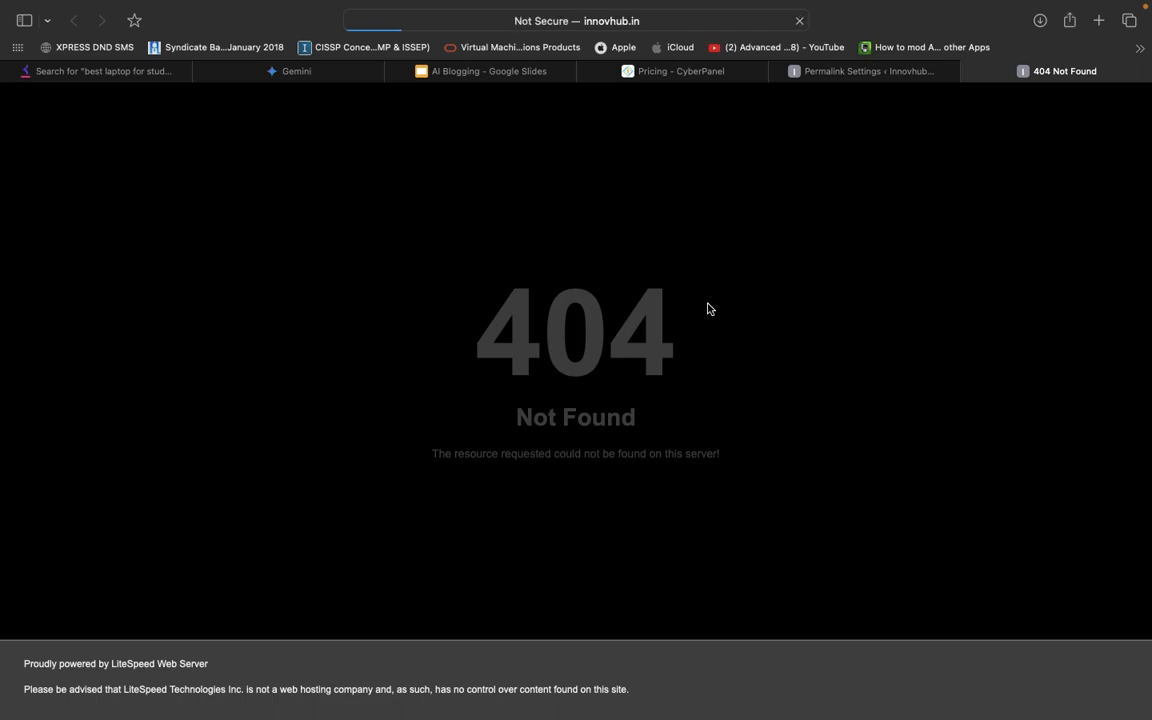
{"action": "left_click", "coordinate": [678, 22]}
{"action": "key", "text": "Right"}
{"action": "key", "text": "alt+shift+Left"}
{"action": "key", "text": "alt+shift+Left"}
{"action": "key", "text": "alt+shift+Left"}
{"action": "key", "text": "alt+shift+Left"}
{"action": "key", "text": "alt+shift+Left"}
{"action": "key", "text": "alt+shift+Left"}
{"action": "key", "text": "alt+shift+Left"}
{"action": "key", "text": "alt+shift+Left"}
{"action": "key", "text": "alt+shift+Left"}
{"action": "key", "text": "alt+shift+Left"}
{"action": "key", "text": "alt+shift+Left"}
{"action": "key", "text": "alt+shift+Left"}
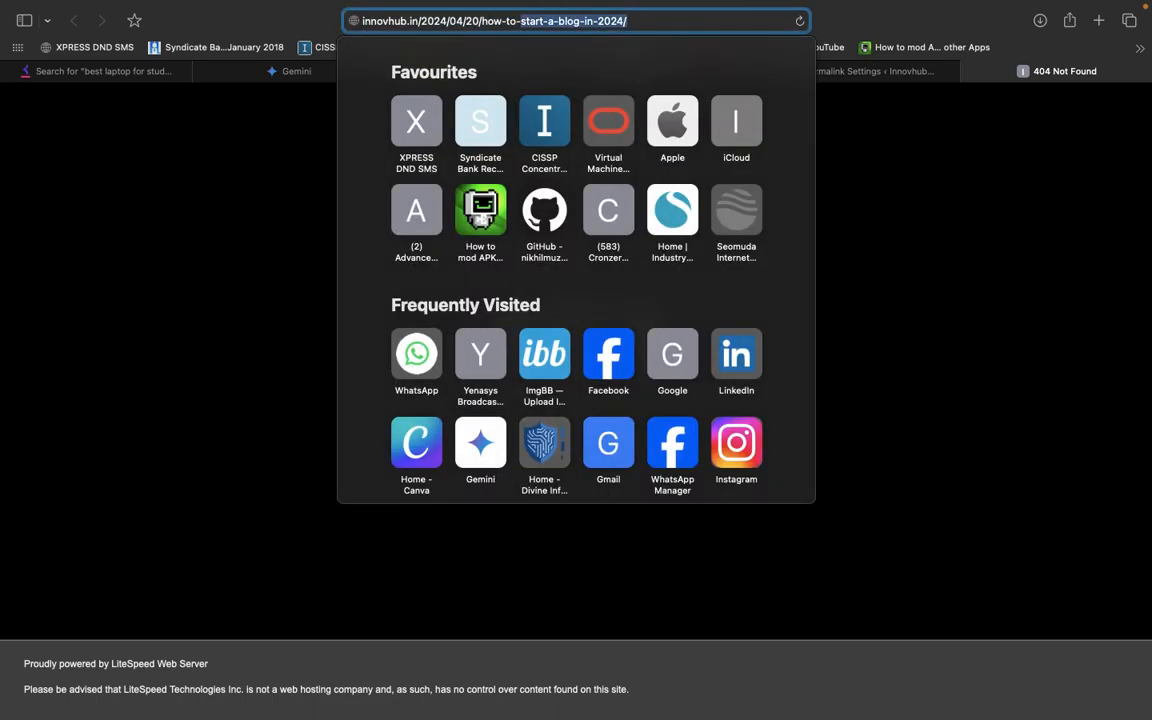
{"action": "key", "text": "Return"}
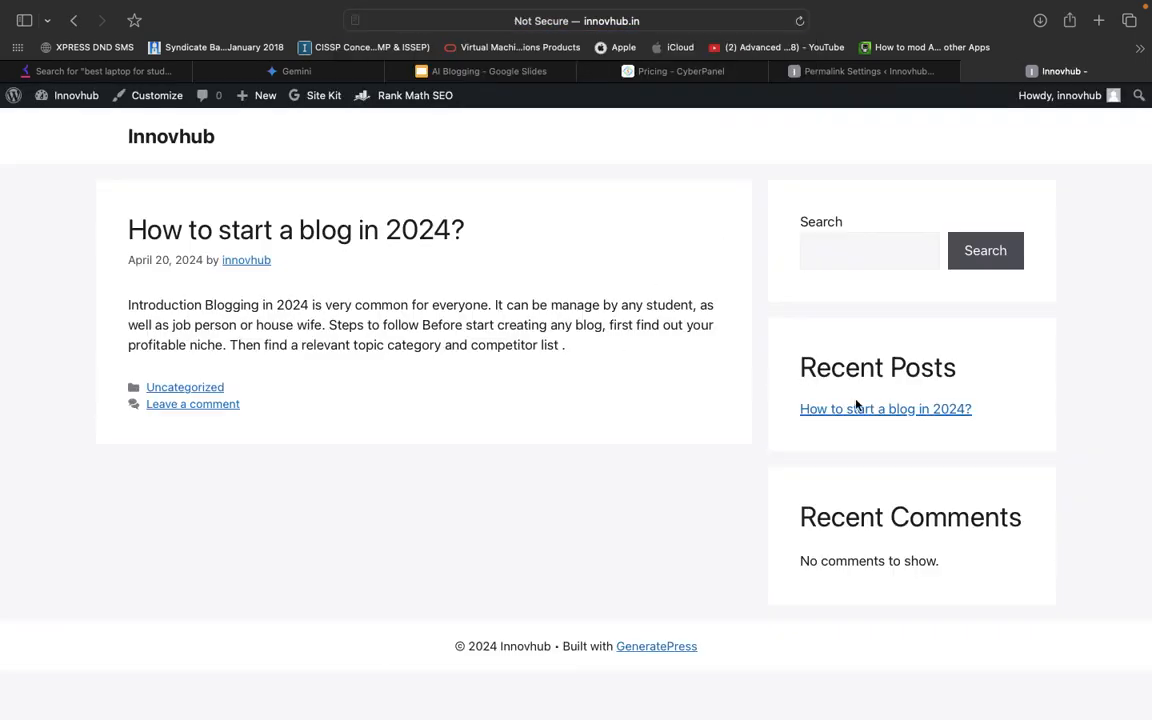
Test the post's Recent Posts link on the home page, and purge all of the site's Breeze cache from the WordPress admin
{"action": "left_click", "coordinate": [860, 410]}
{"action": "scroll", "coordinate": [860, 413], "scroll_direction": "left", "scroll_amount": 5}
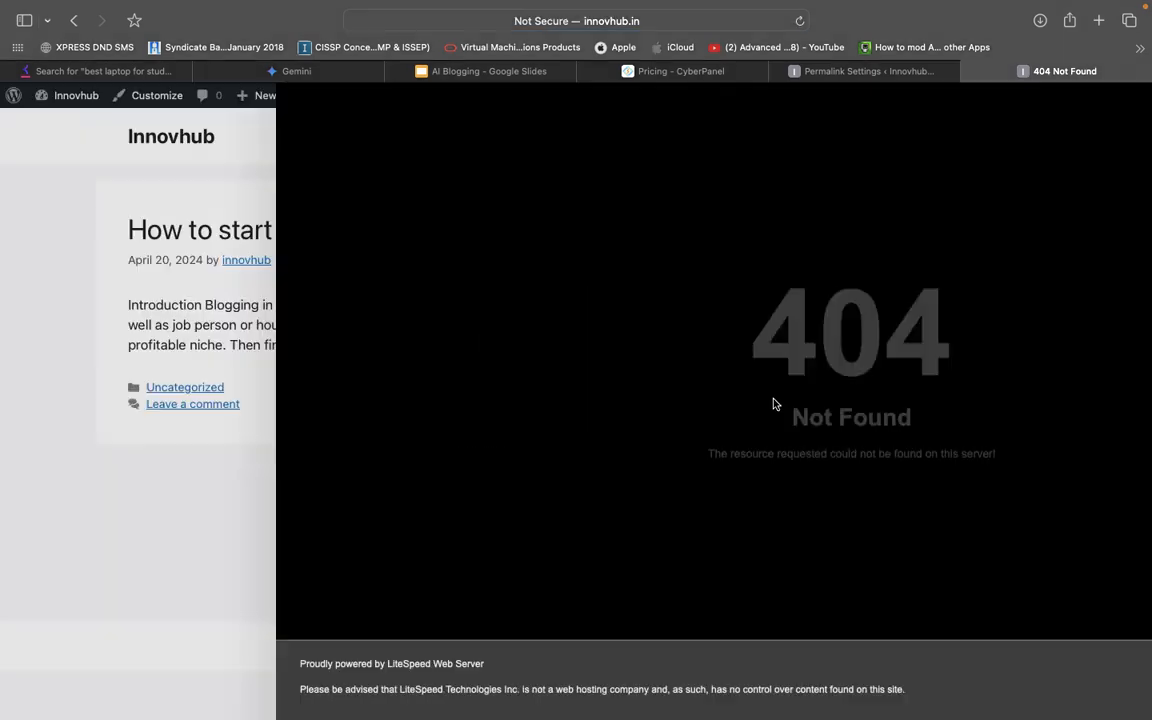
{"action": "key", "text": "ctrl+shift+Tab"}
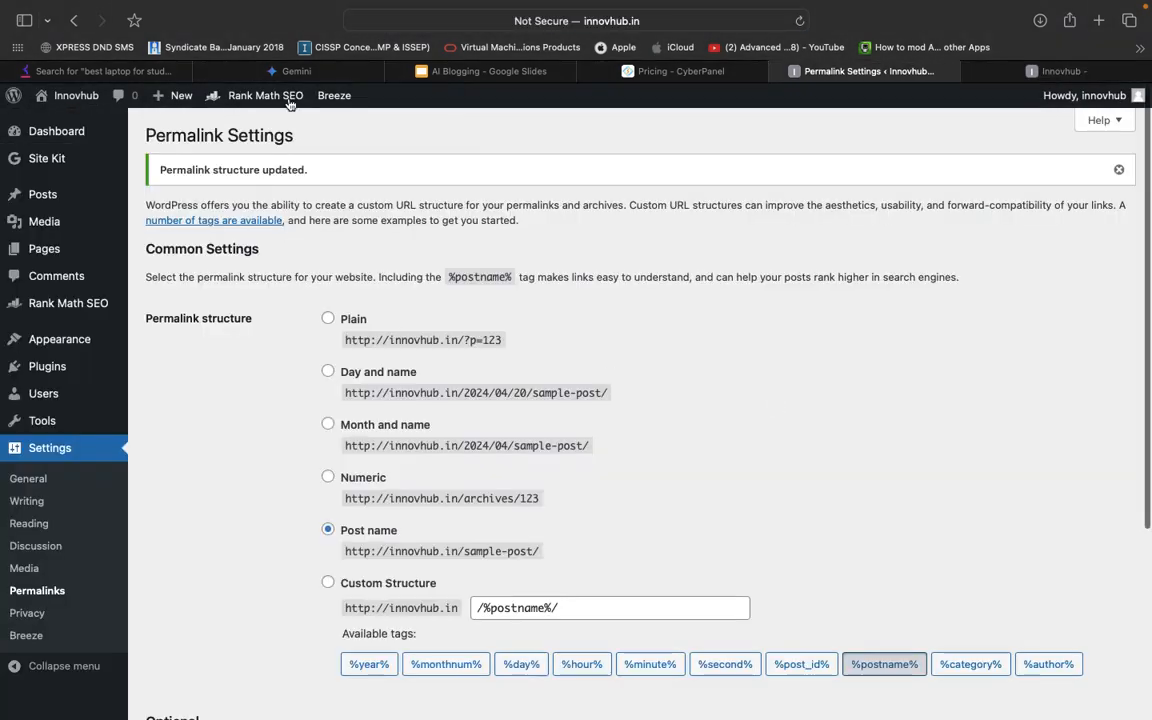
{"action": "mouse_move", "coordinate": [330, 95]}
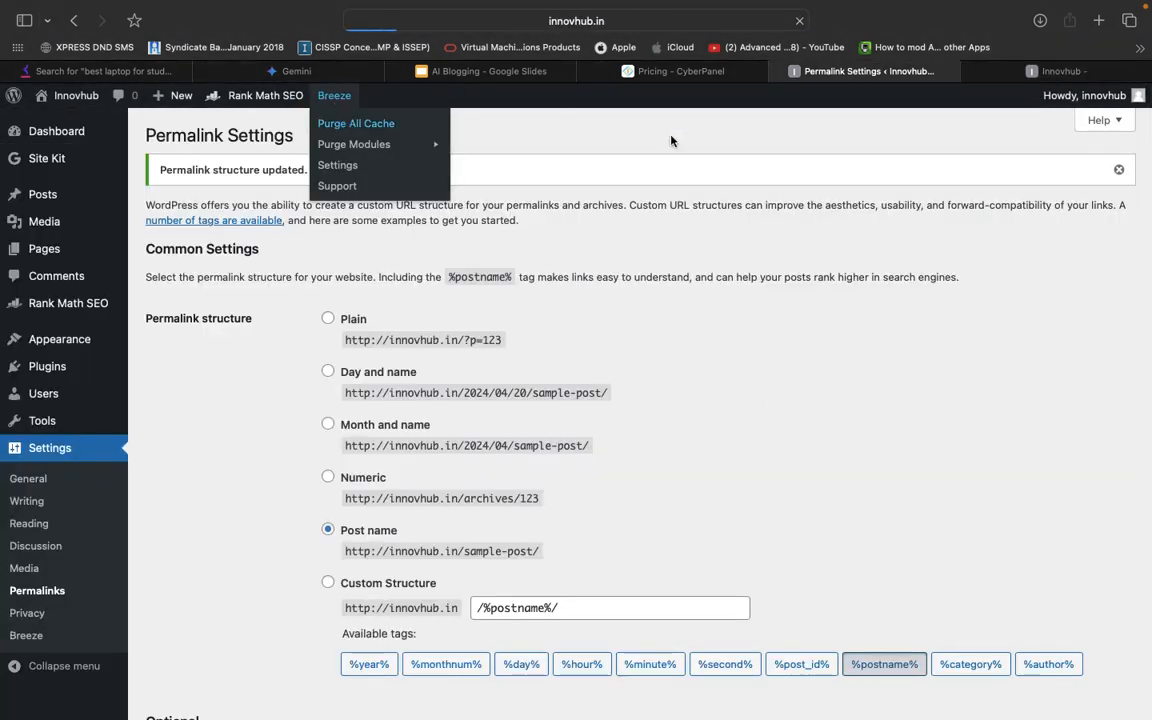
{"action": "left_click", "coordinate": [346, 123]}
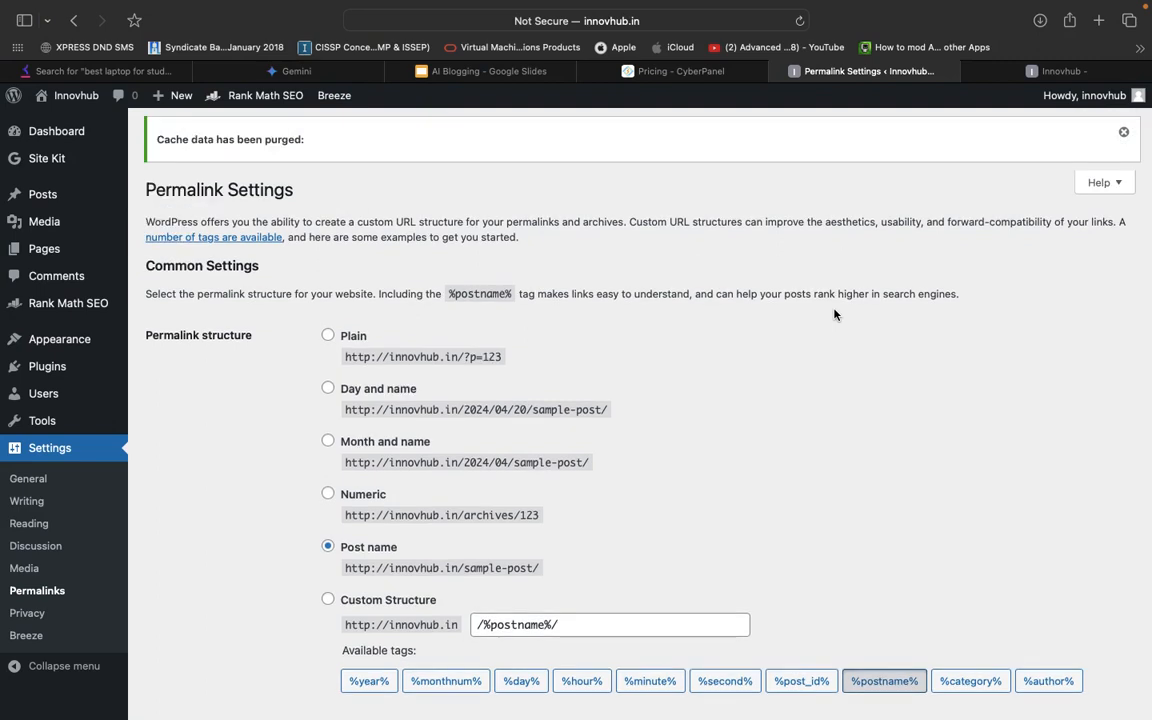
Reload the live home page, open the post from its title, reload its address and go back to the home page
{"action": "key", "text": "ctrl+Tab"}
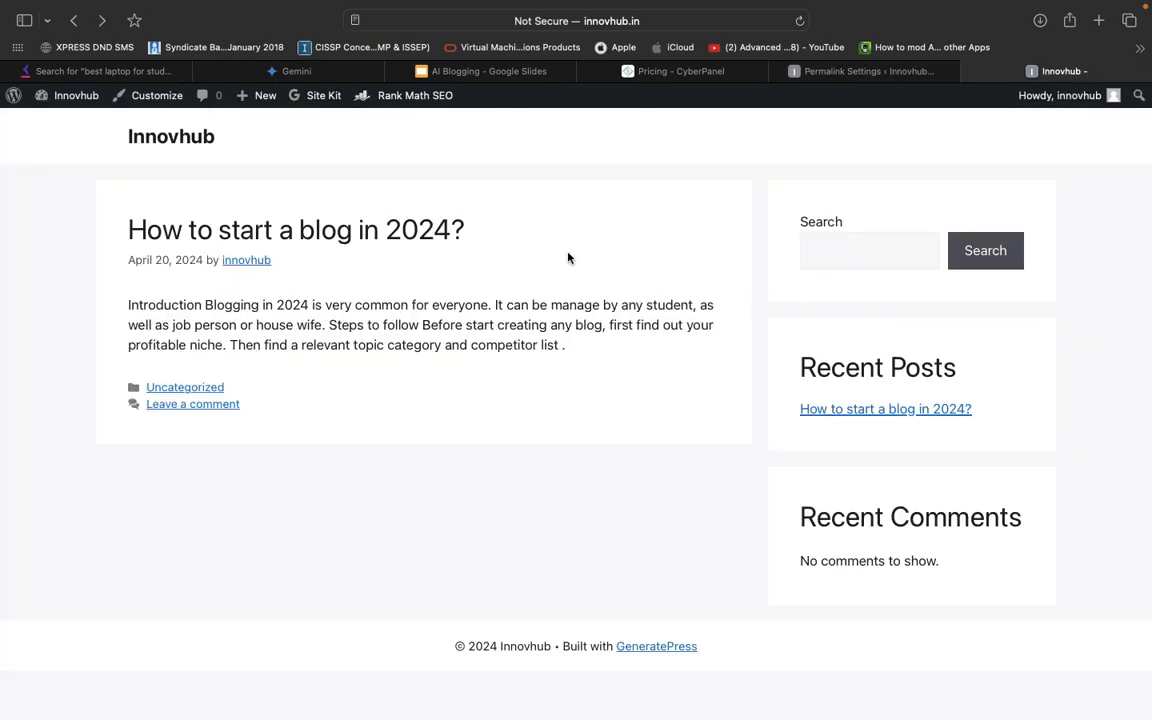
{"action": "key", "text": "super+r"}
{"action": "left_click", "coordinate": [303, 236]}
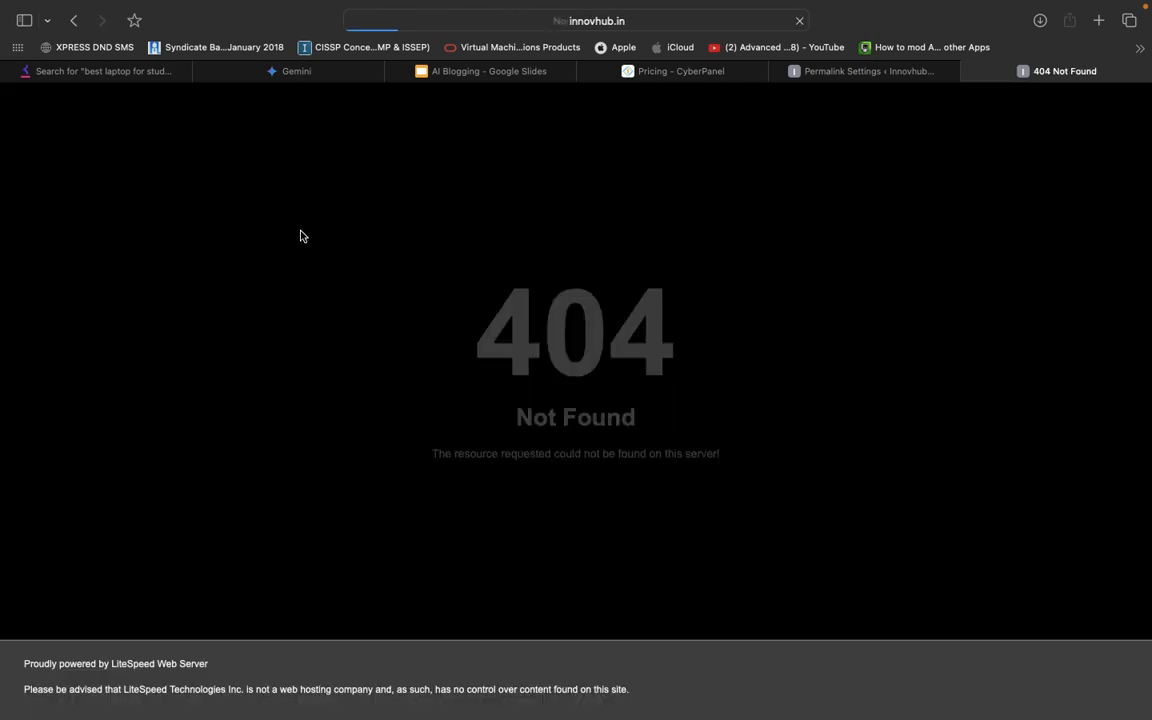
{"action": "left_click", "coordinate": [655, 21]}
{"action": "key", "text": "Return"}
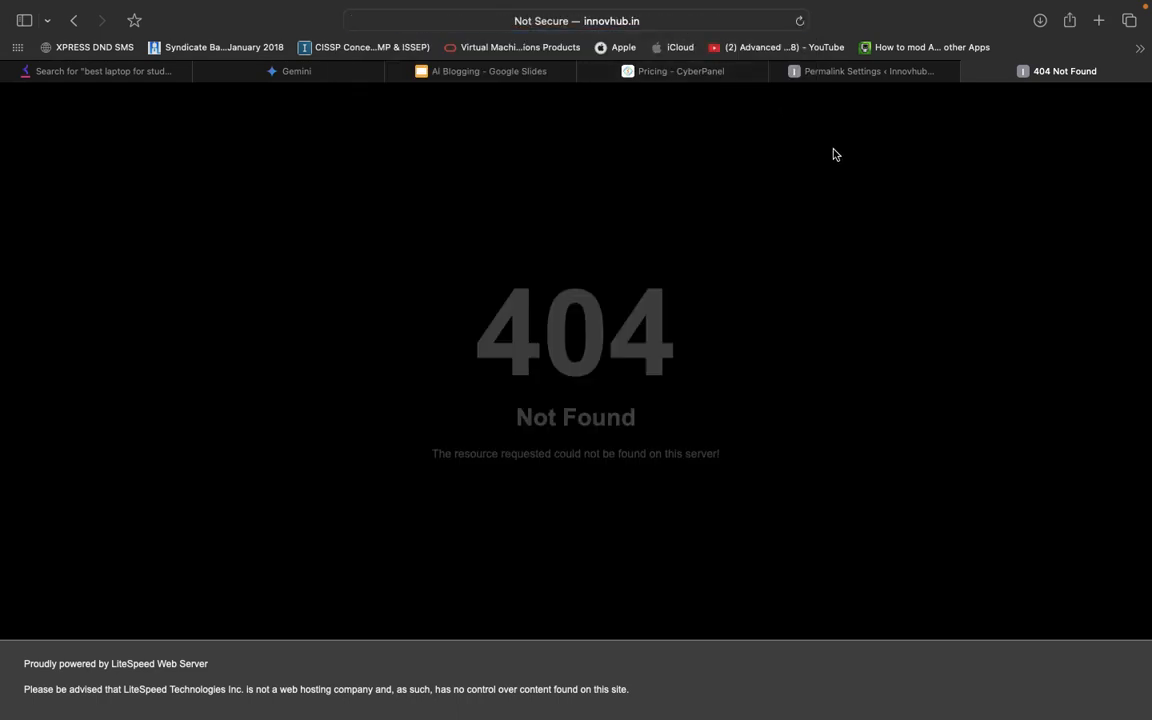
{"action": "scroll", "coordinate": [833, 154], "scroll_direction": "left", "scroll_amount": 5}
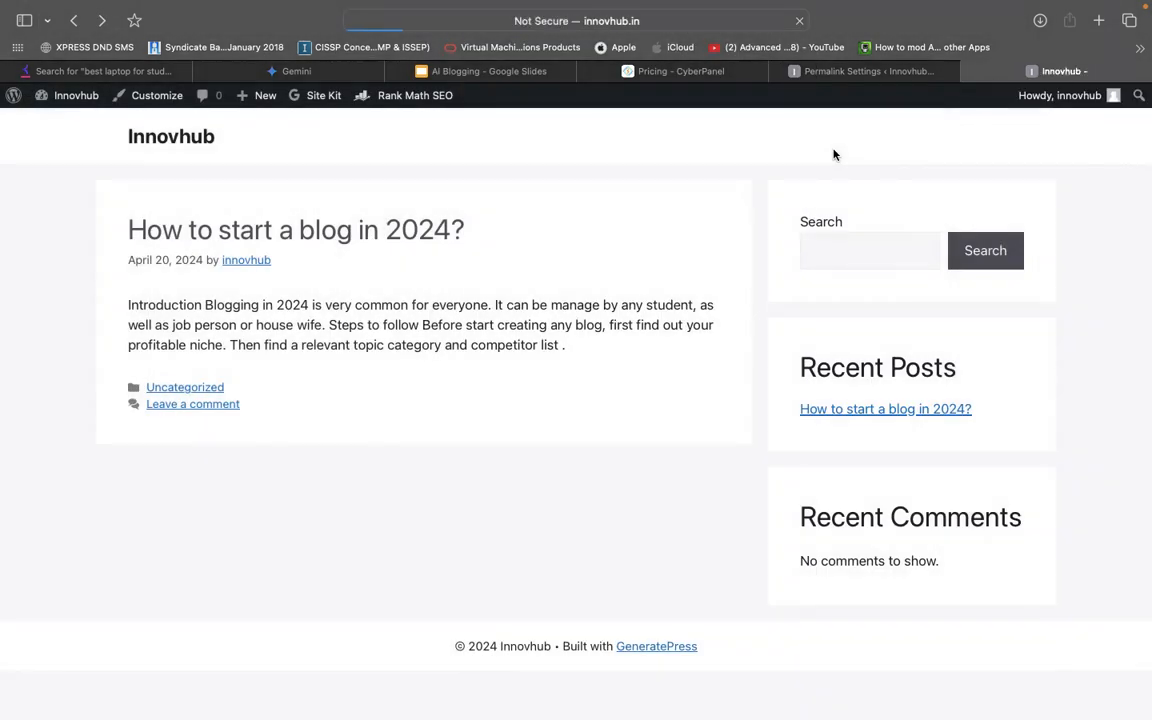
Open the post "How to start a blog in 2024?" for editing and shorten its permalink to how-to-start-a-blog
{"action": "key", "text": "ctrl+shift+Tab"}
{"action": "mouse_move", "coordinate": [40, 196]}
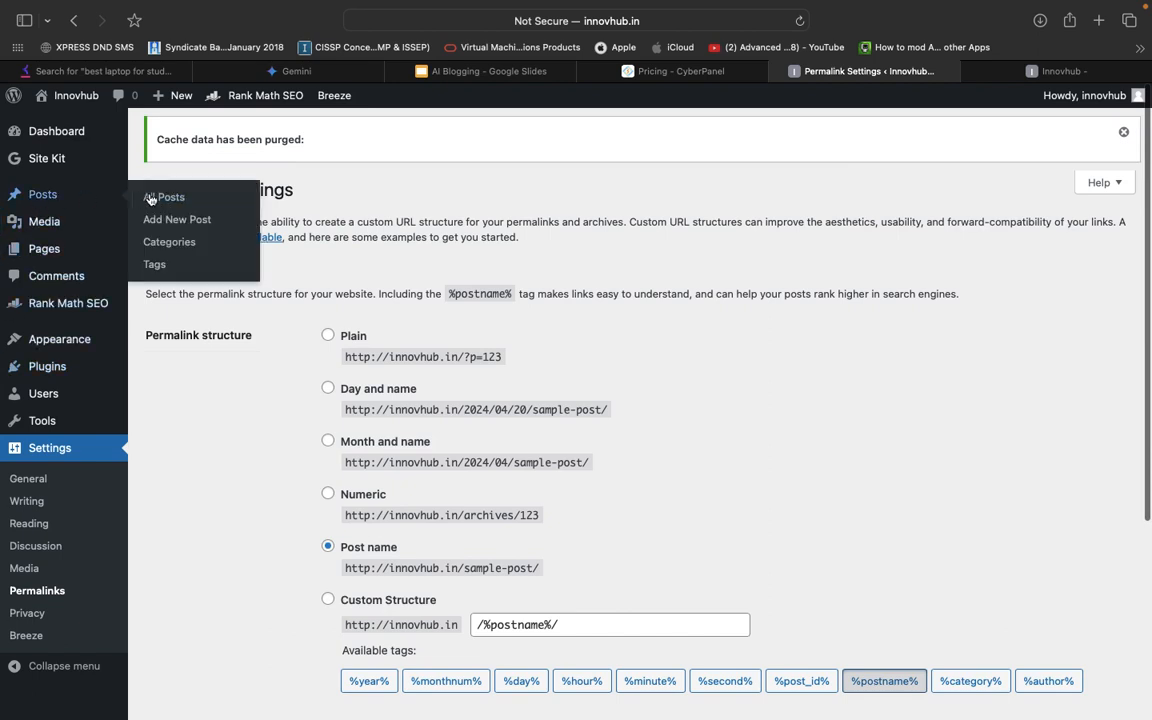
{"action": "left_click", "coordinate": [160, 197]}
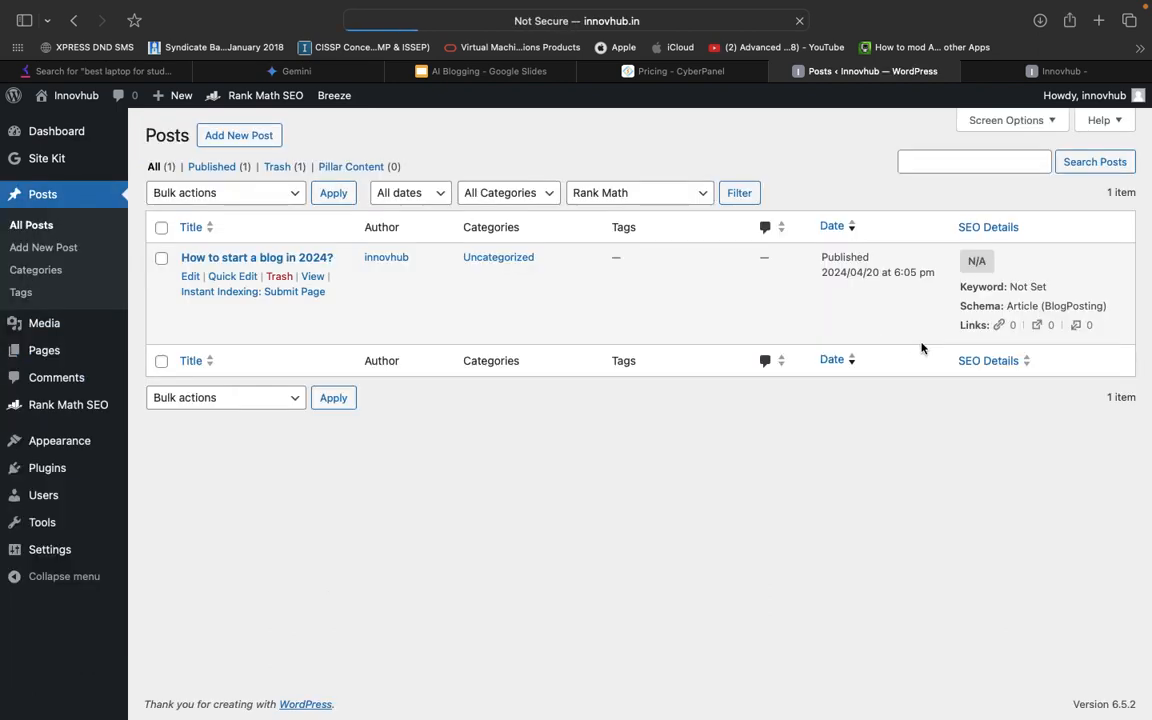
{"action": "left_click", "coordinate": [190, 277]}
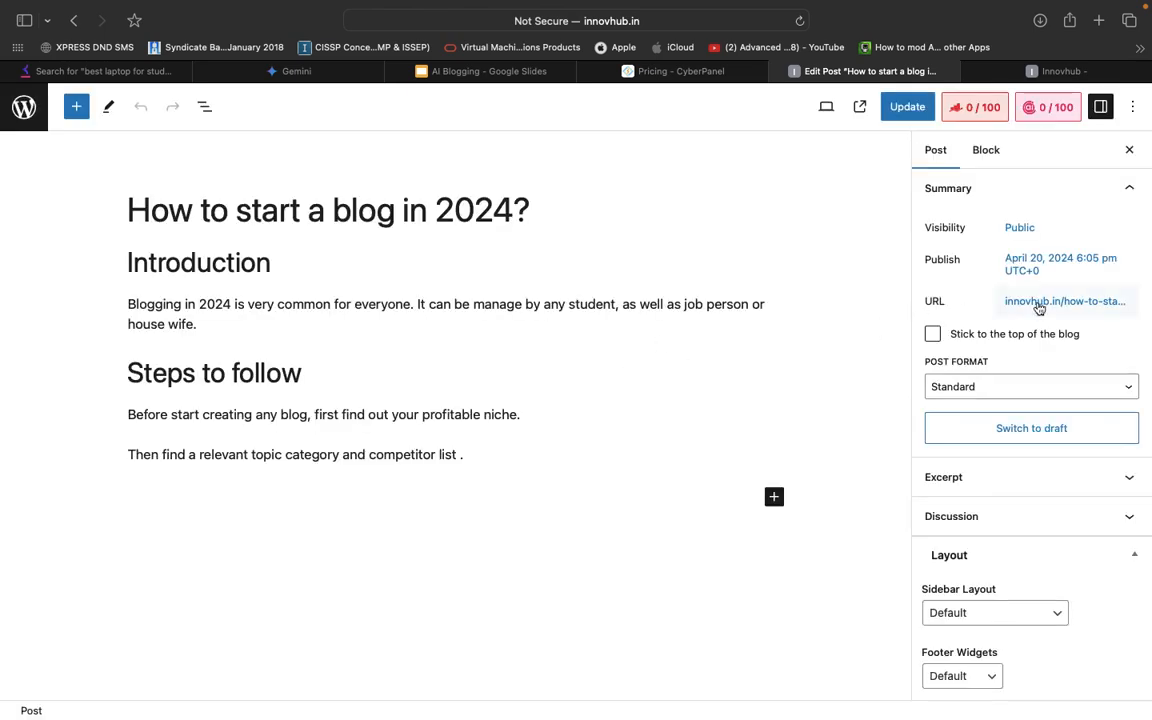
{"action": "left_click", "coordinate": [1050, 304]}
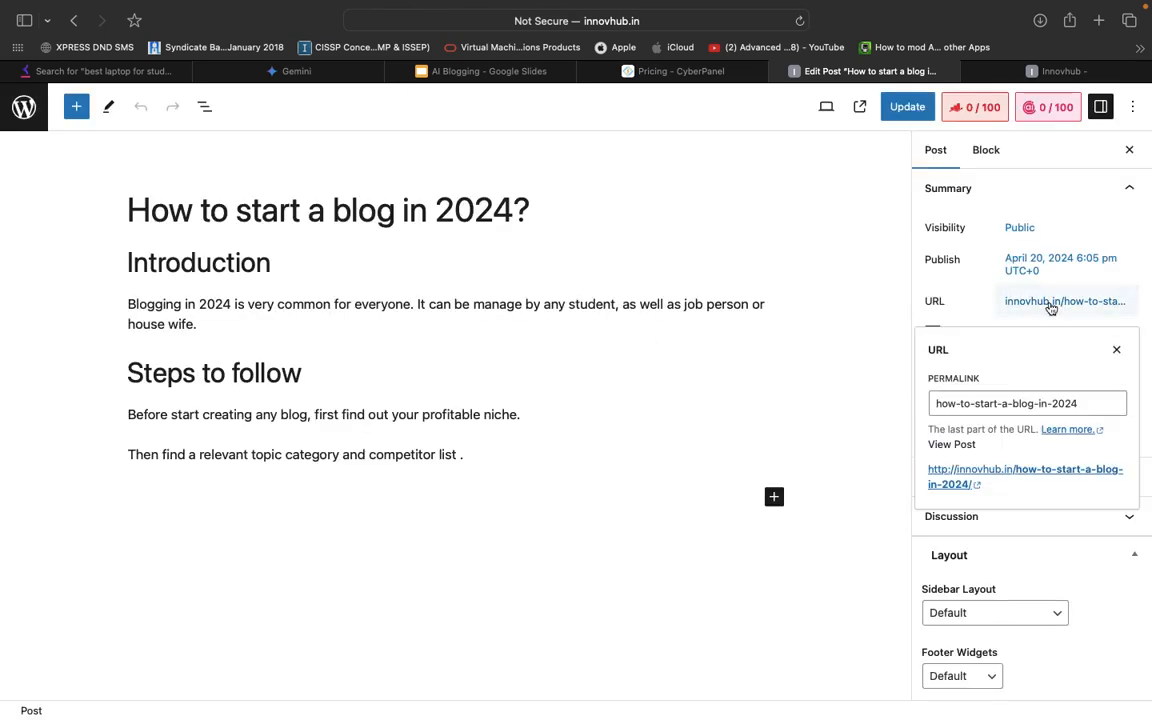
{"action": "left_click", "coordinate": [1090, 405]}
{"action": "key", "text": "alt+shift+Left"}
{"action": "key", "text": "alt+shift+Left"}
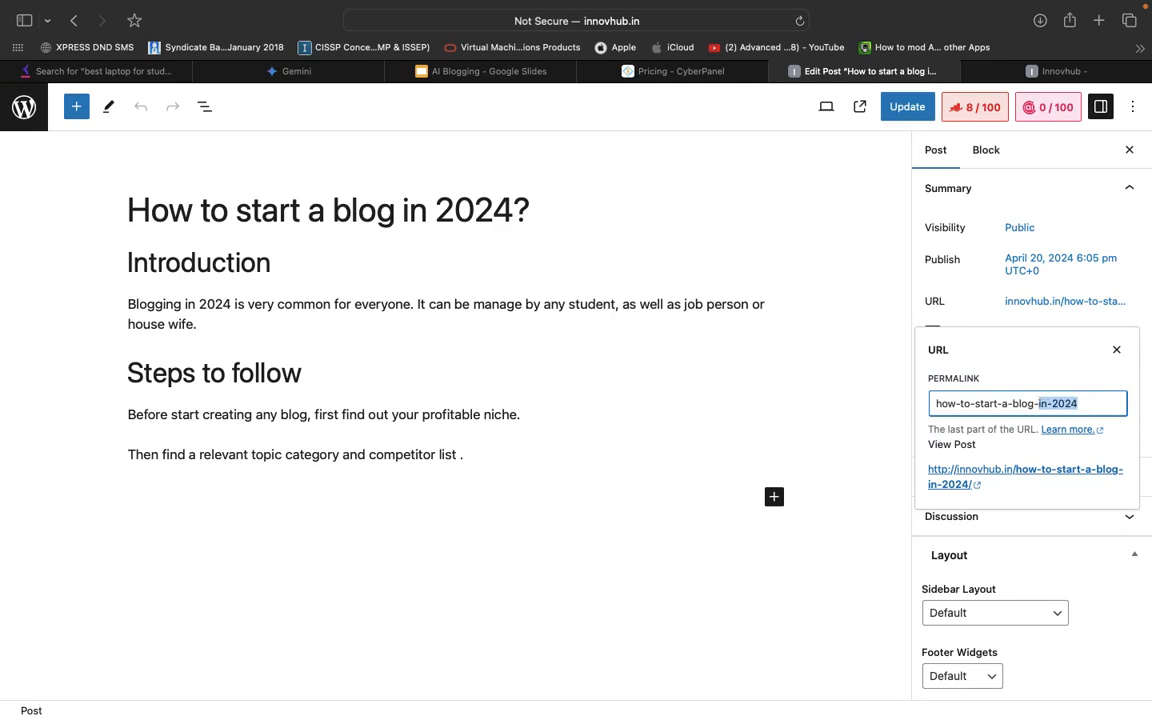
{"action": "key", "text": "BackSpace"}
{"action": "key", "text": "BackSpace"}
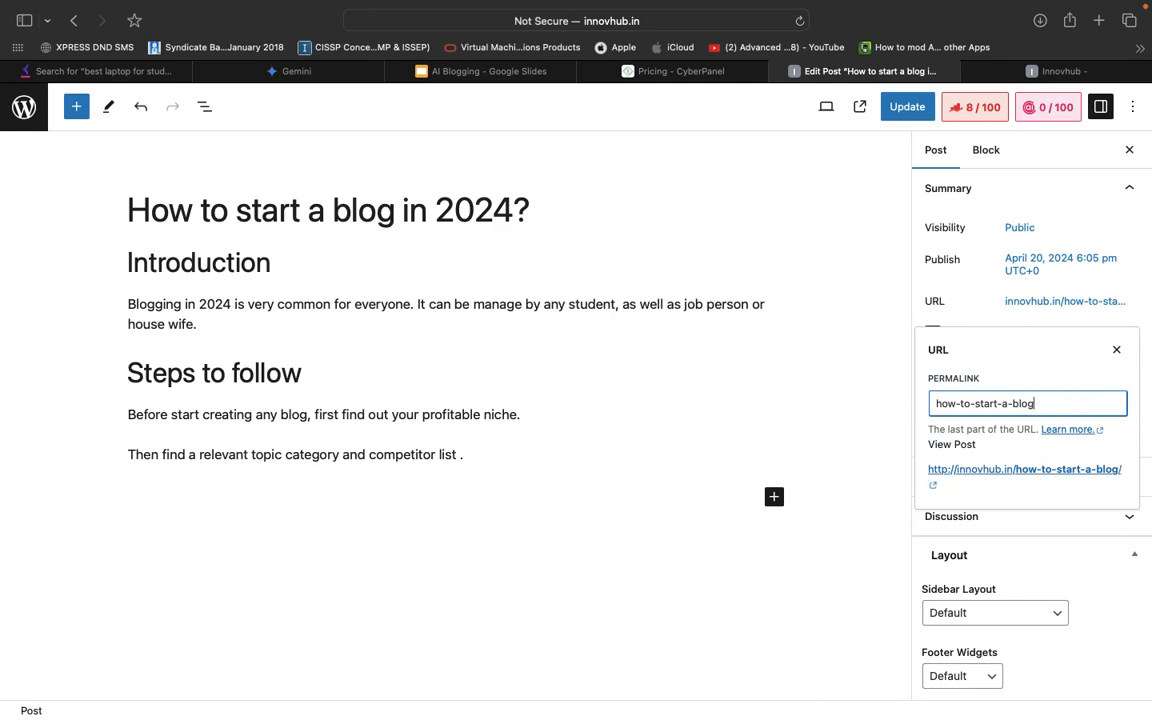
{"action": "left_click", "coordinate": [955, 296]}
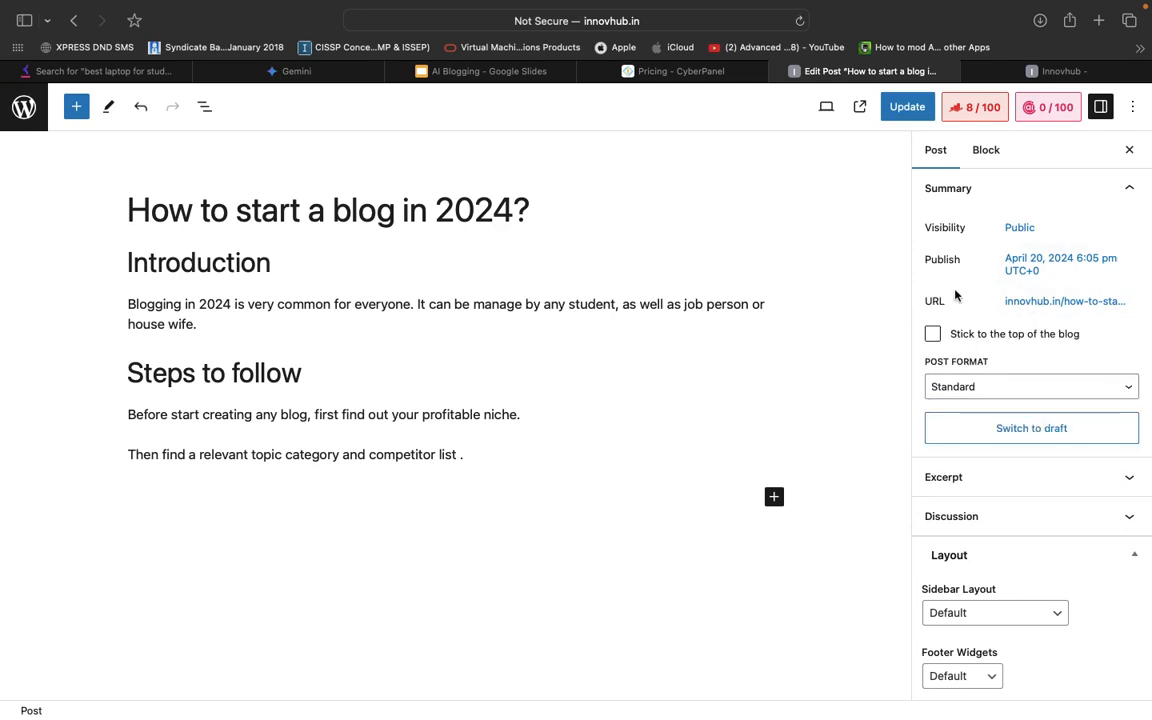
Try repeatedly to update the post with its edited permalink, dismissing the error notices in between
{"action": "left_click", "coordinate": [908, 107]}
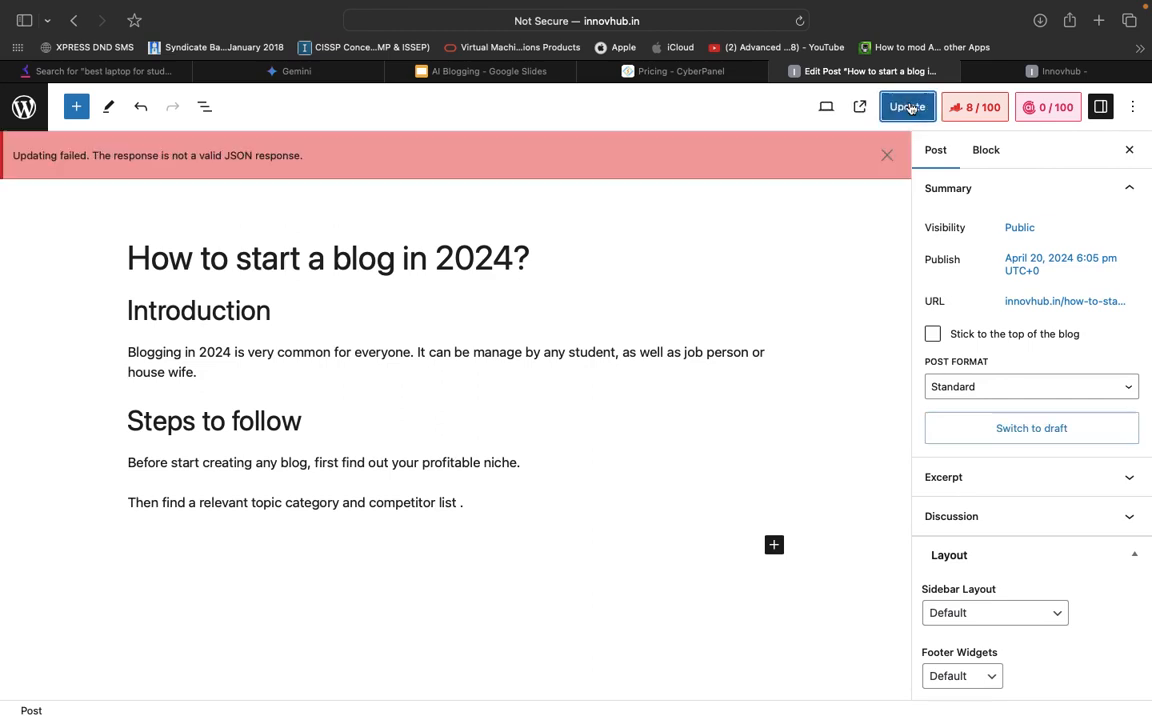
{"action": "left_click", "coordinate": [910, 108]}
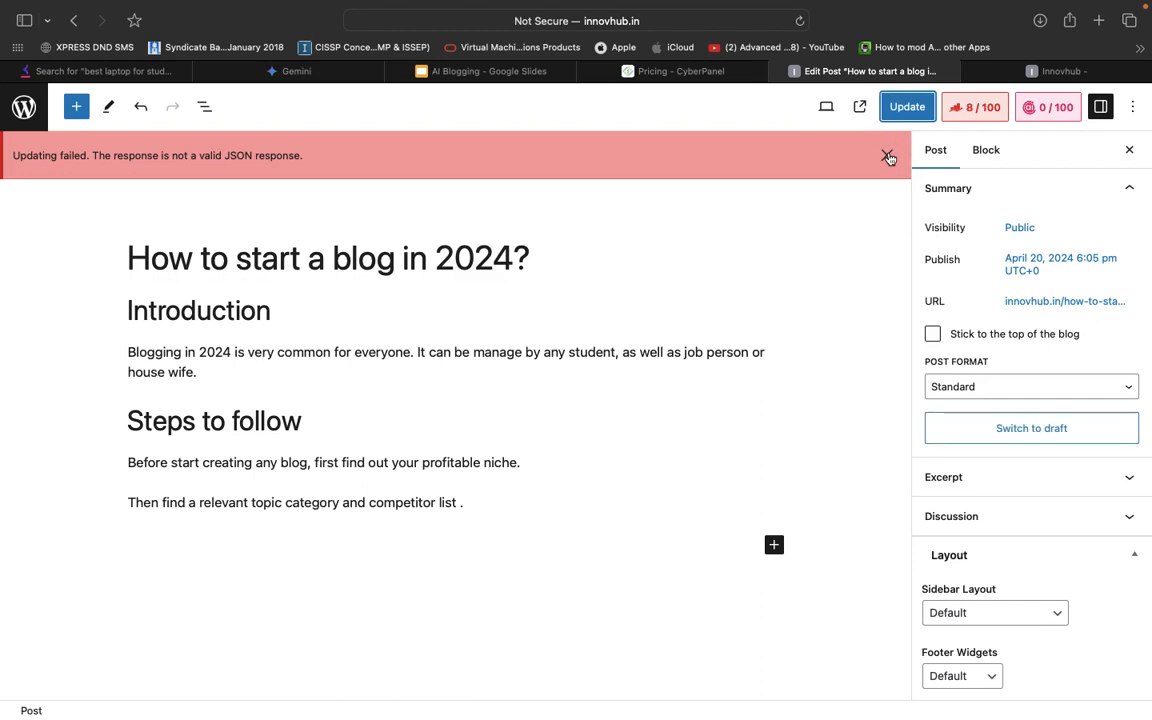
{"action": "left_click", "coordinate": [887, 155]}
{"action": "left_click", "coordinate": [908, 108]}
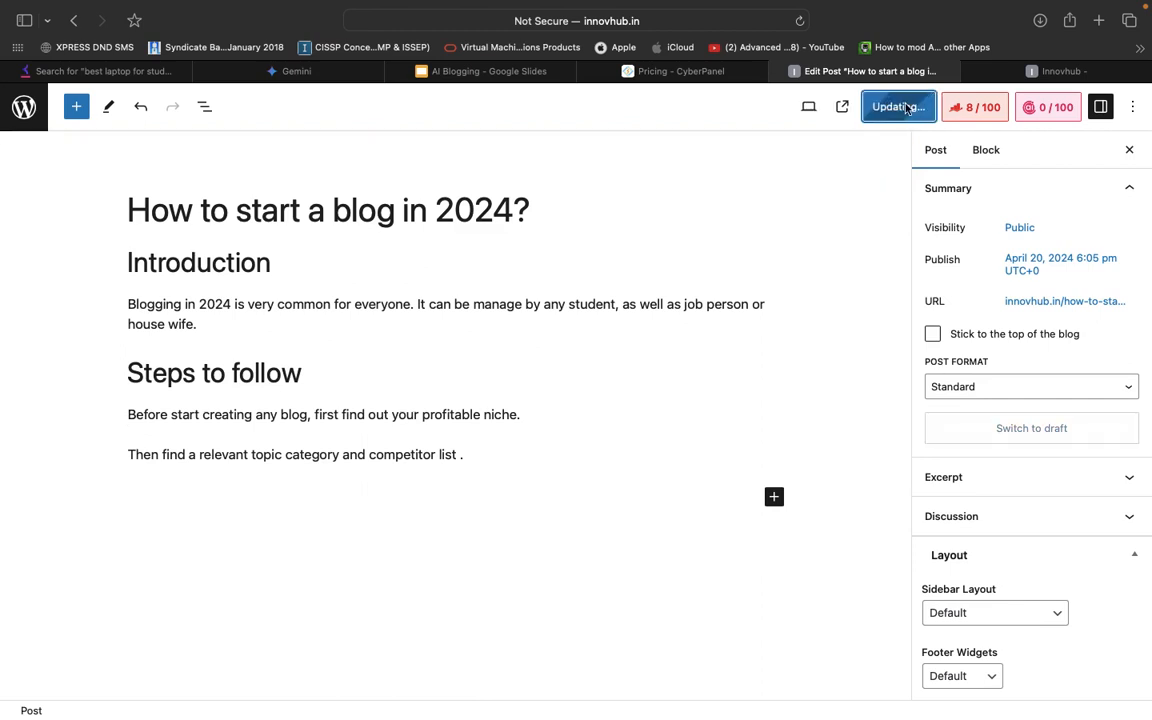
{"action": "left_click", "coordinate": [887, 156]}
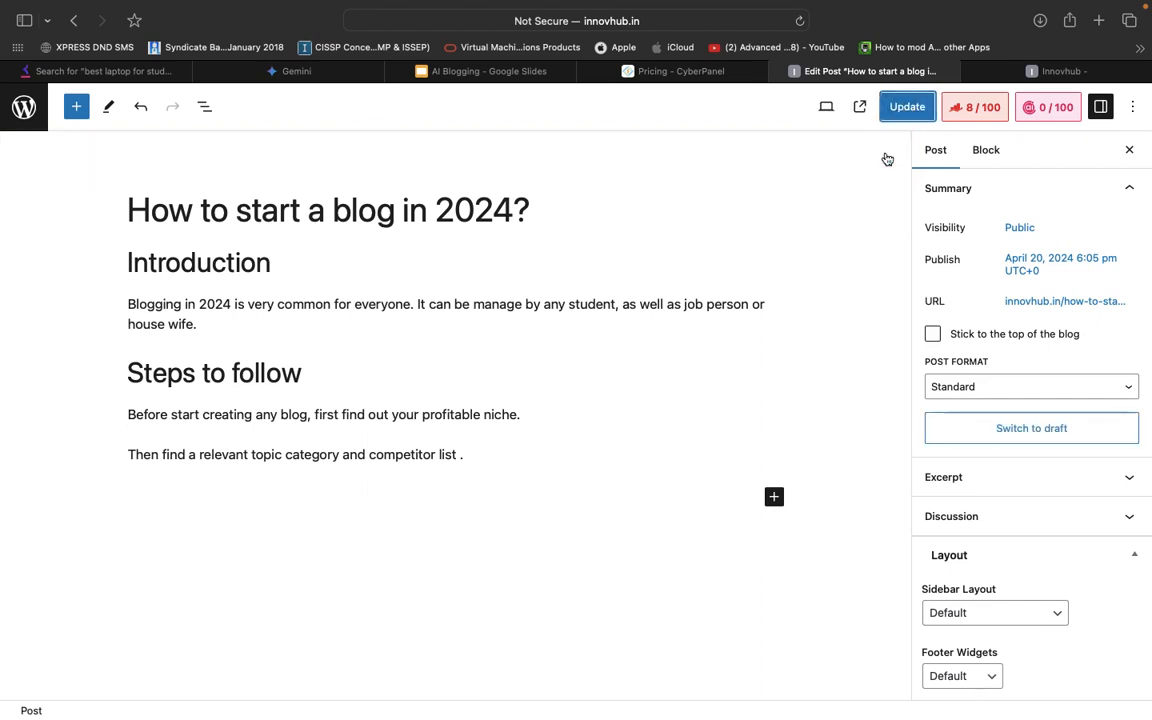
Reload the live home page, test the post's Recent Posts link again and go back
{"action": "key", "text": "ctrl+Tab"}
{"action": "key", "text": "super+r"}
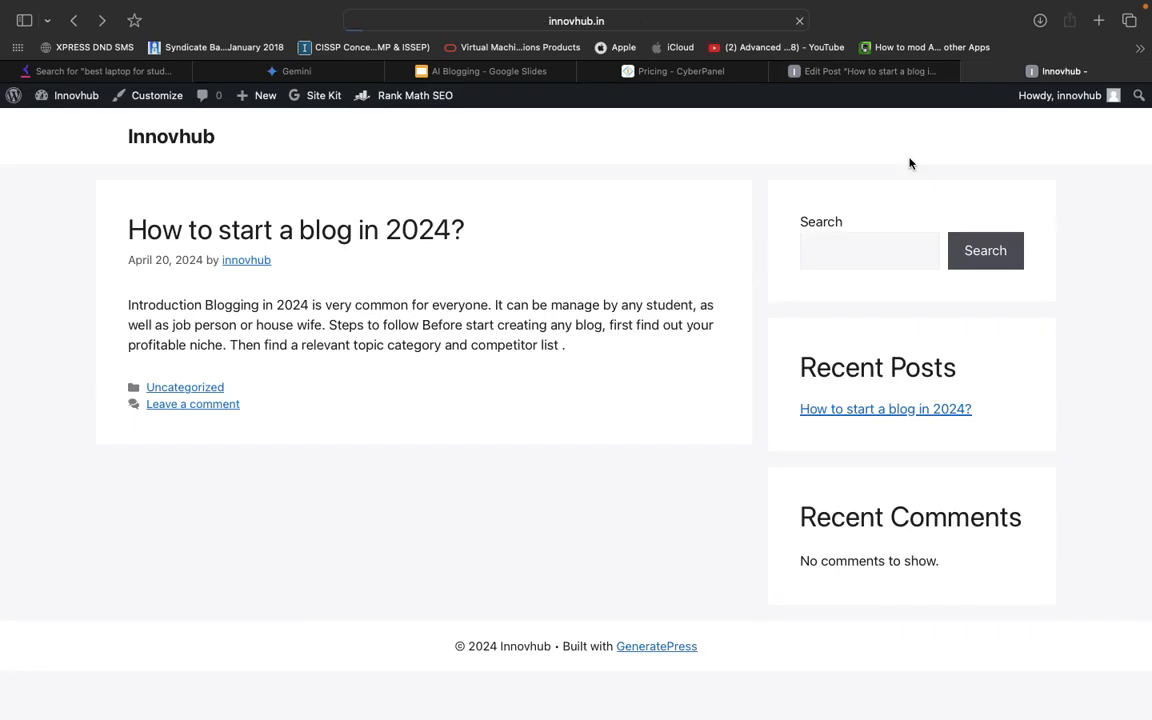
{"action": "left_click", "coordinate": [877, 413]}
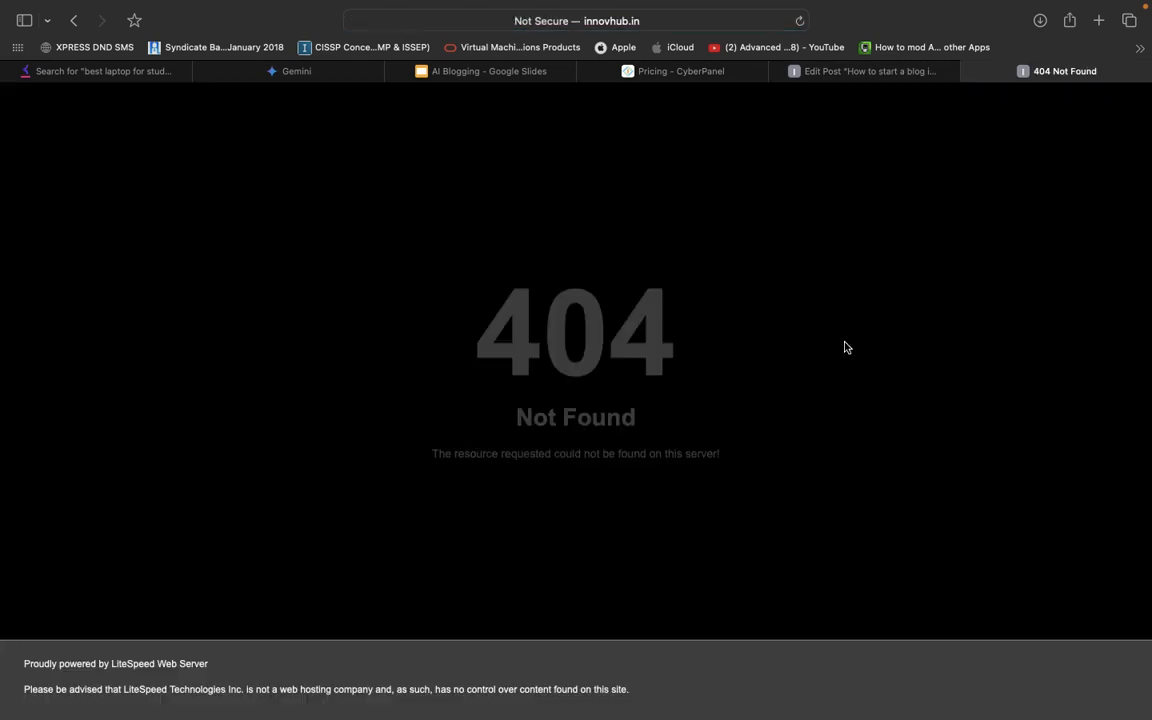
{"action": "scroll", "coordinate": [772, 261], "scroll_direction": "left", "scroll_amount": 5}
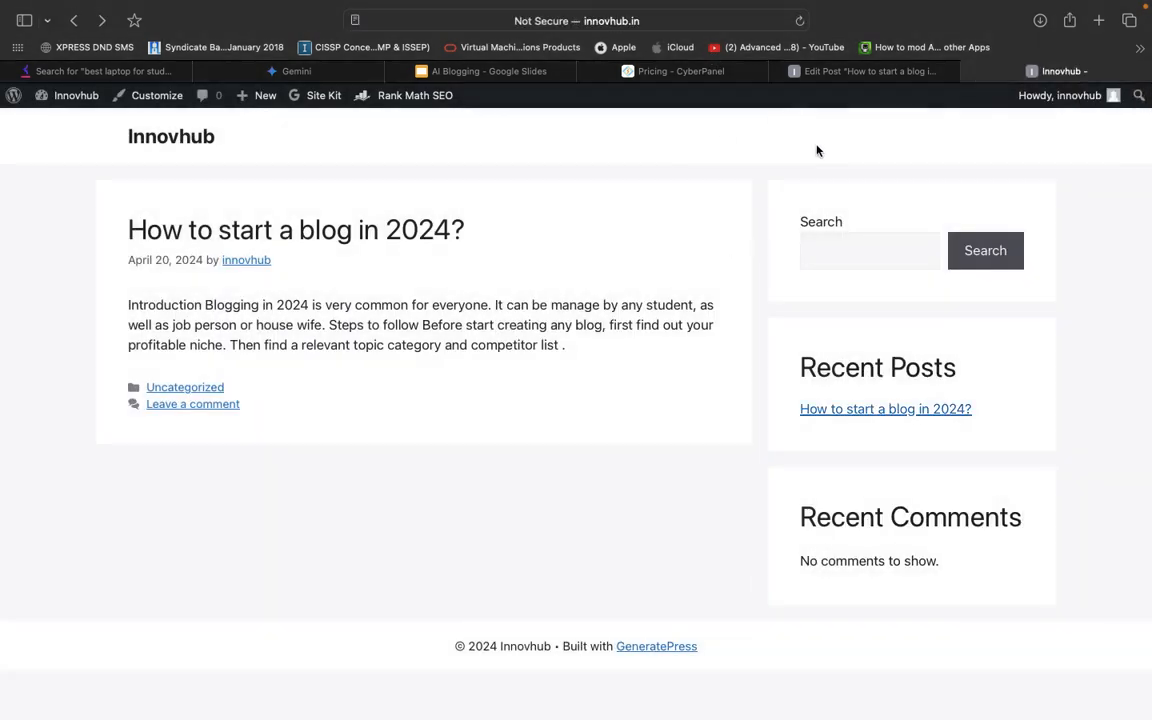
Leave the post editor for the posts list, discarding the unsaved permalink edit
{"action": "key", "text": "ctrl+shift+Tab"}
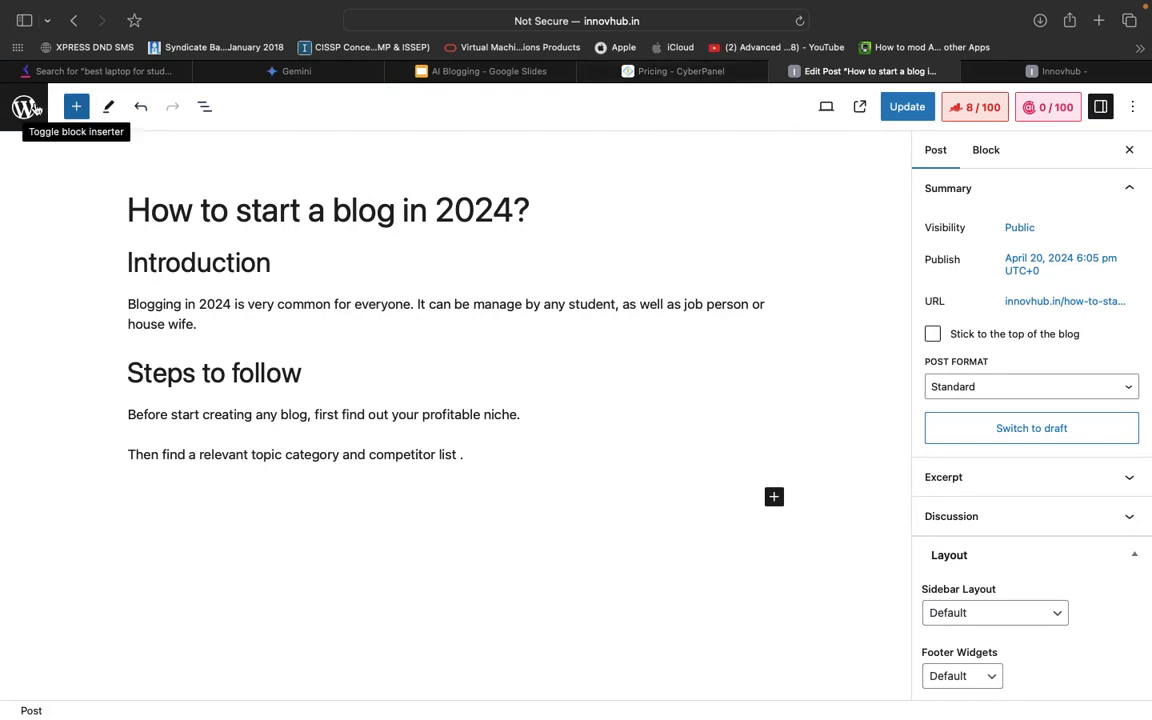
{"action": "left_click", "coordinate": [25, 107]}
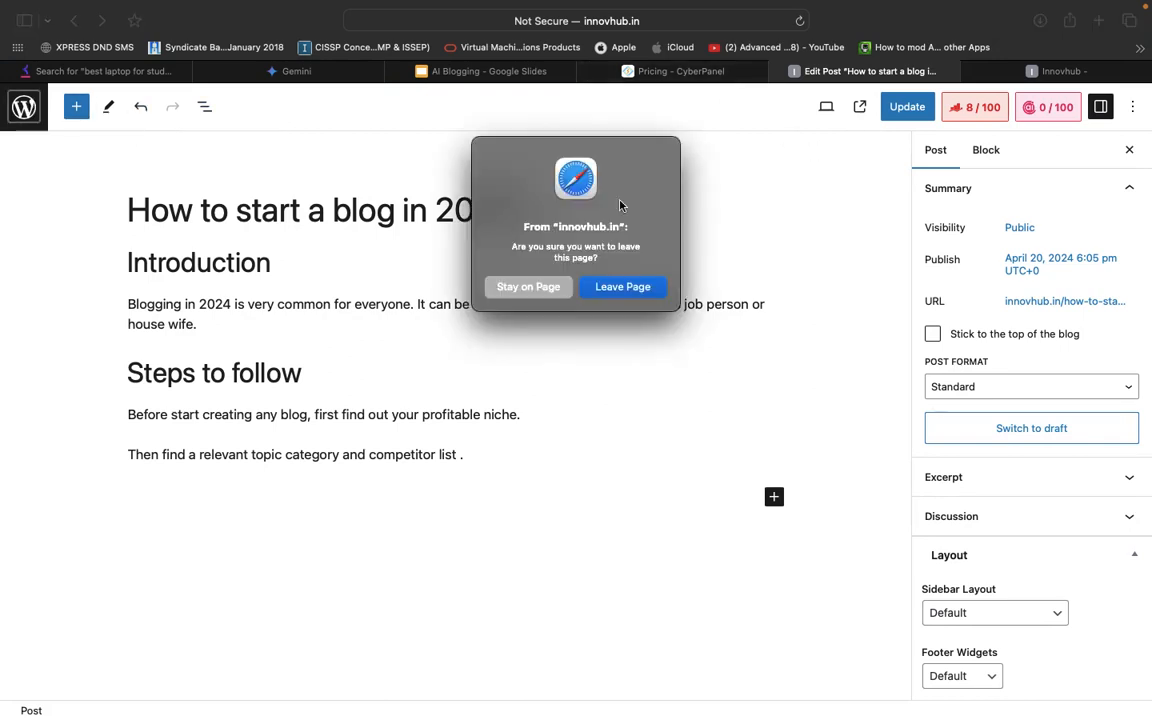
{"action": "left_click", "coordinate": [623, 287]}
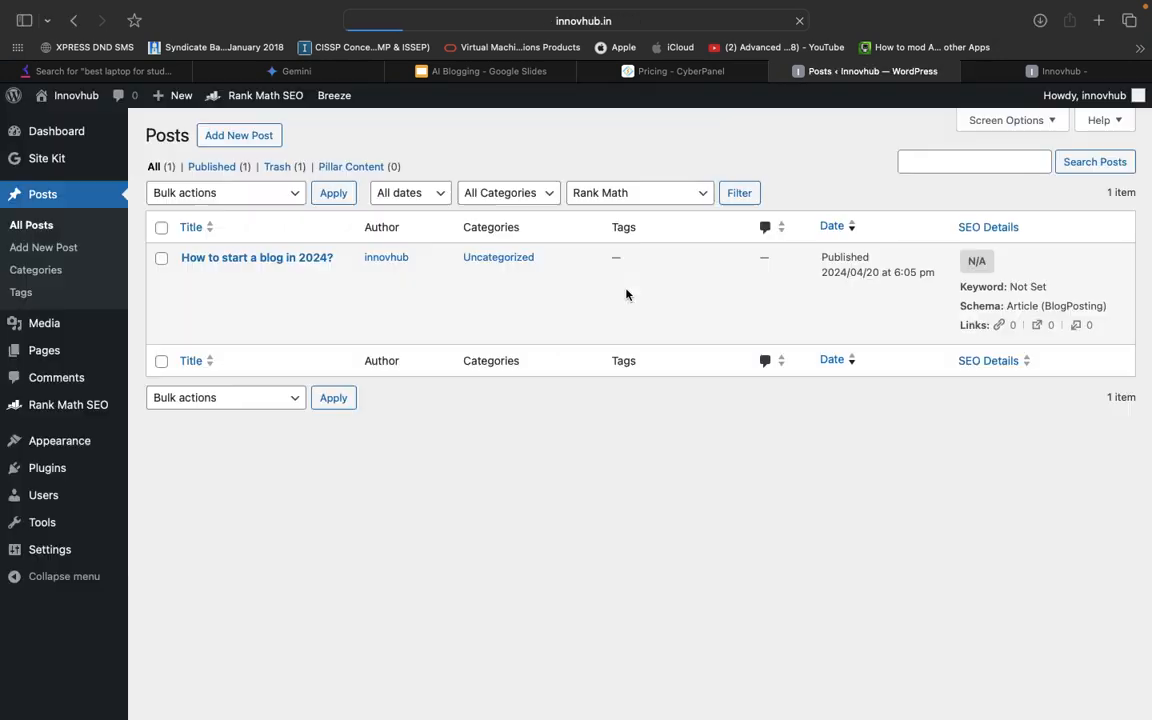
Set the site's timezone to UTC+5:30 in the general settings and save the changes
{"action": "left_click", "coordinate": [52, 551]}
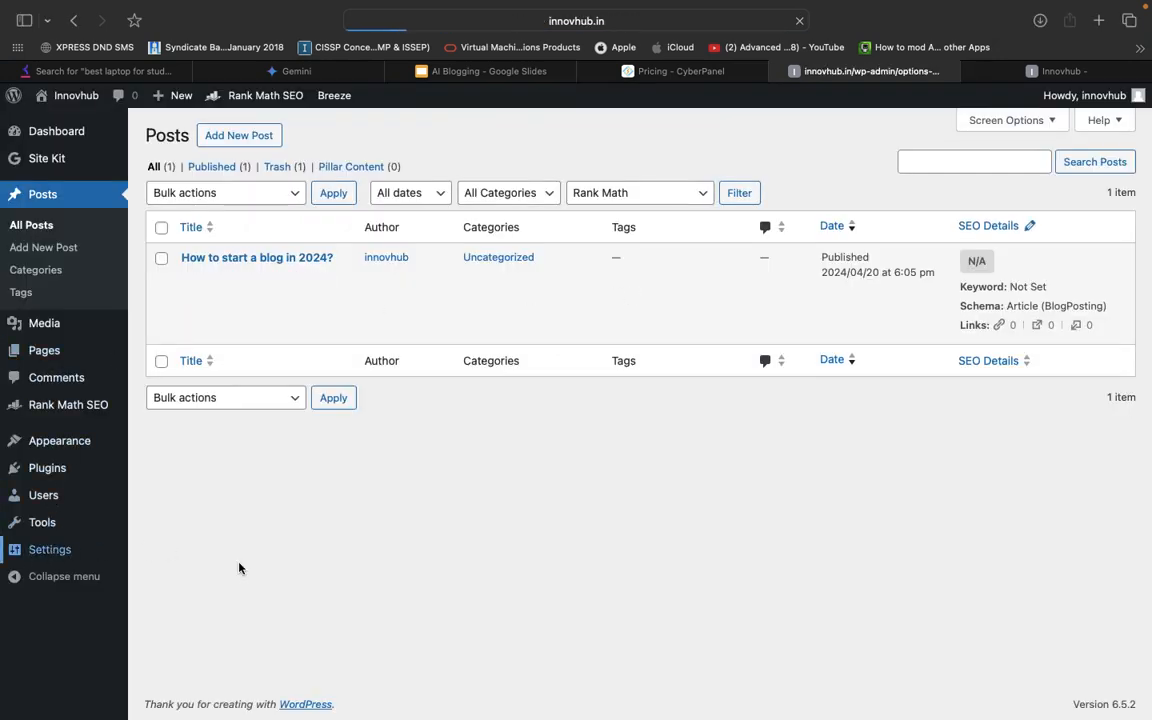
{"action": "scroll", "coordinate": [699, 563], "scroll_direction": "down", "scroll_amount": 5}
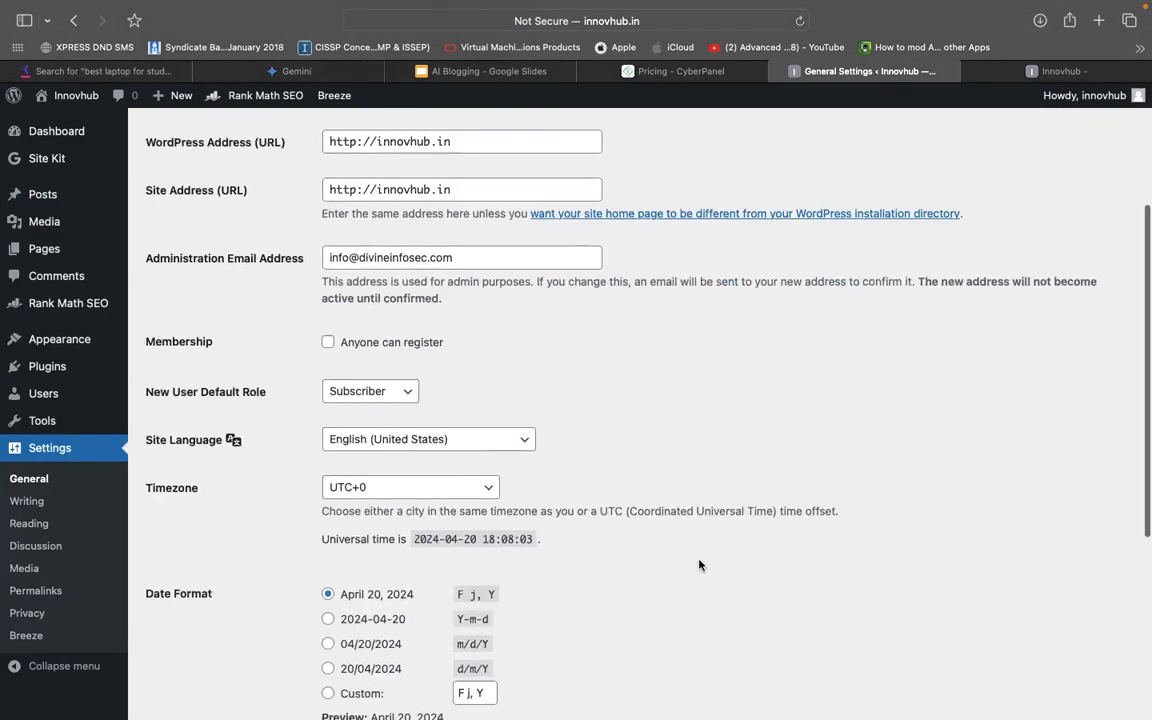
{"action": "left_click", "coordinate": [489, 260]}
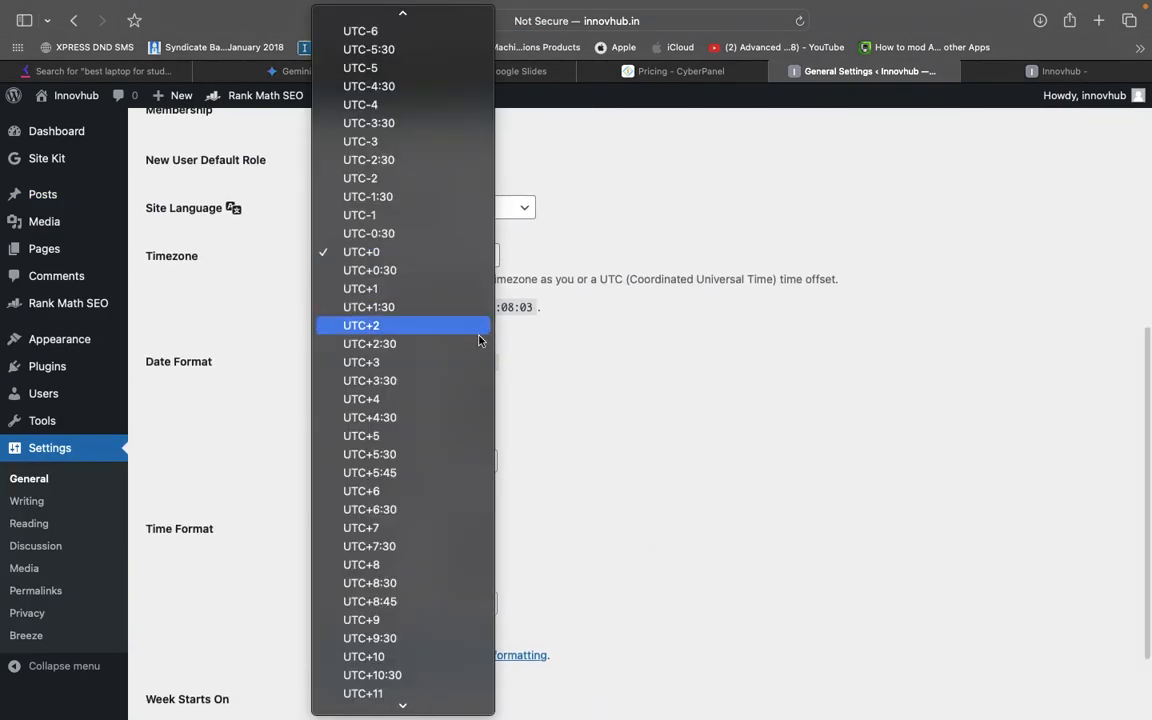
{"action": "scroll", "coordinate": [447, 503], "scroll_direction": "down", "scroll_amount": 2}
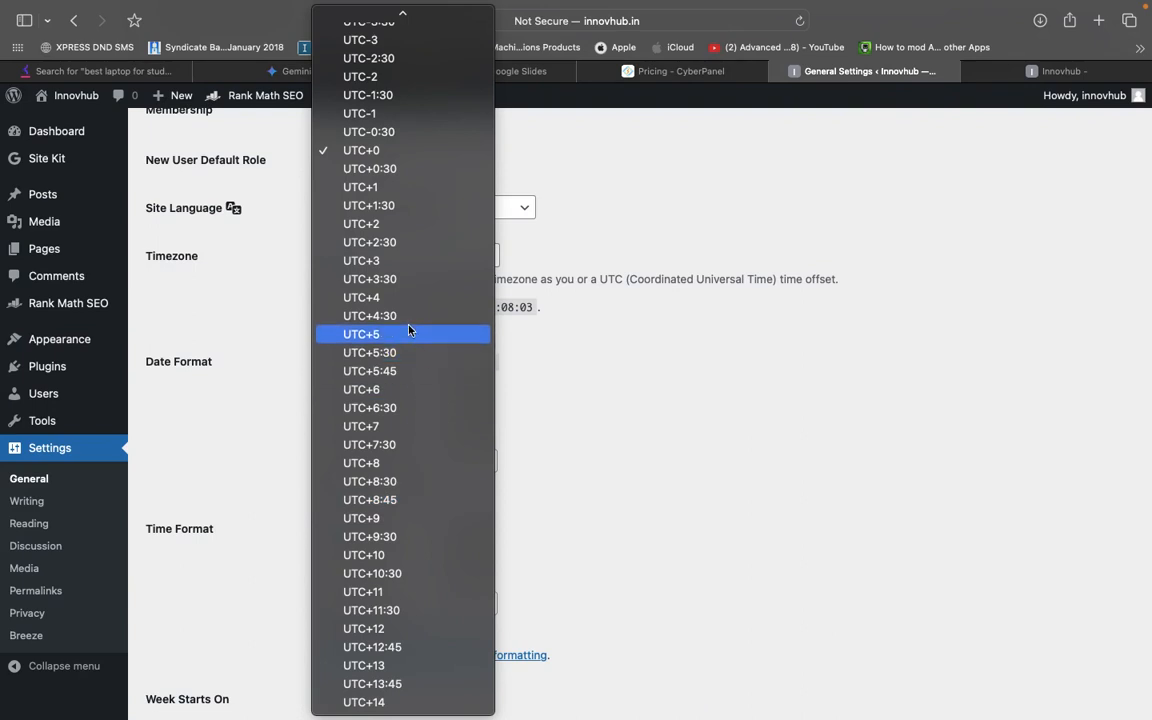
{"action": "left_click", "coordinate": [409, 352]}
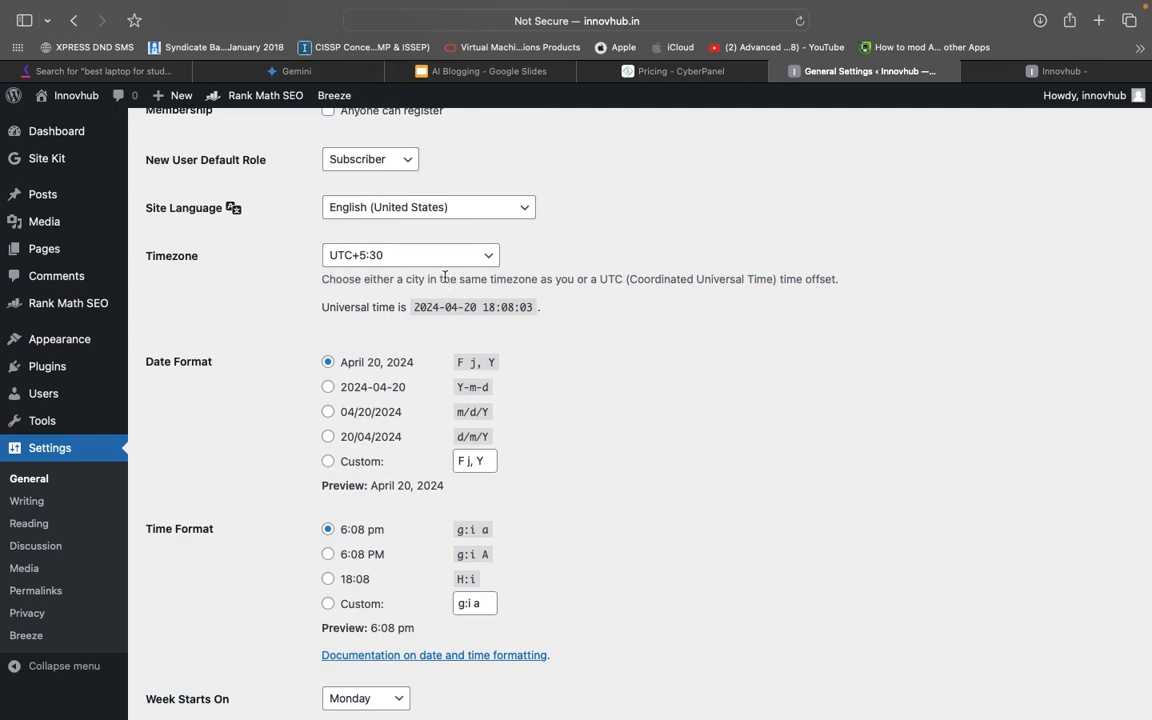
{"action": "scroll", "coordinate": [594, 339], "scroll_direction": "down", "scroll_amount": 1}
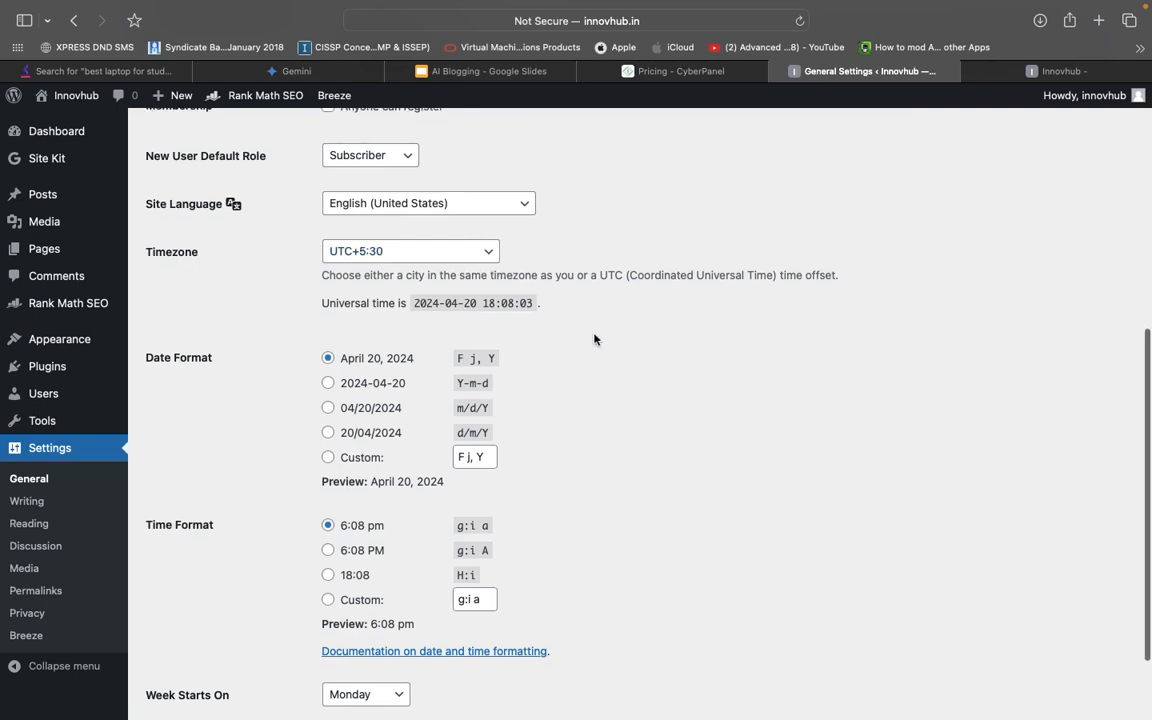
{"action": "scroll", "coordinate": [594, 339], "scroll_direction": "down", "scroll_amount": 3}
{"action": "scroll", "coordinate": [375, 506], "scroll_direction": "up", "scroll_amount": 10}
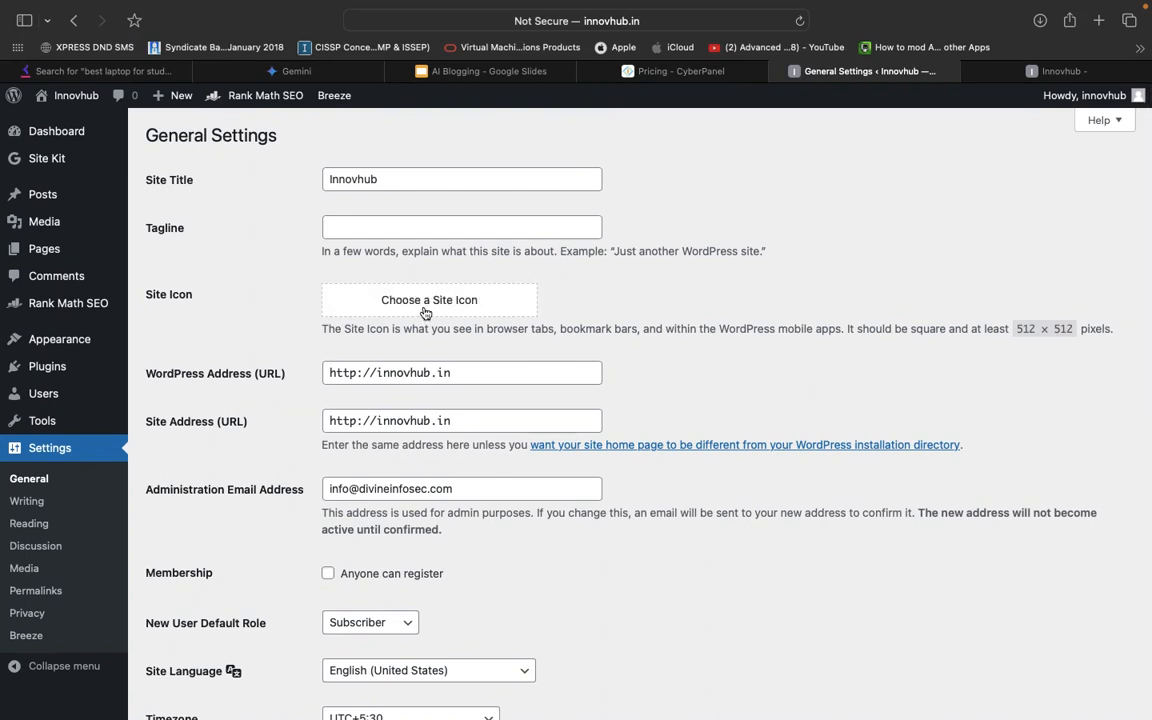
{"action": "scroll", "coordinate": [267, 575], "scroll_direction": "down", "scroll_amount": 10}
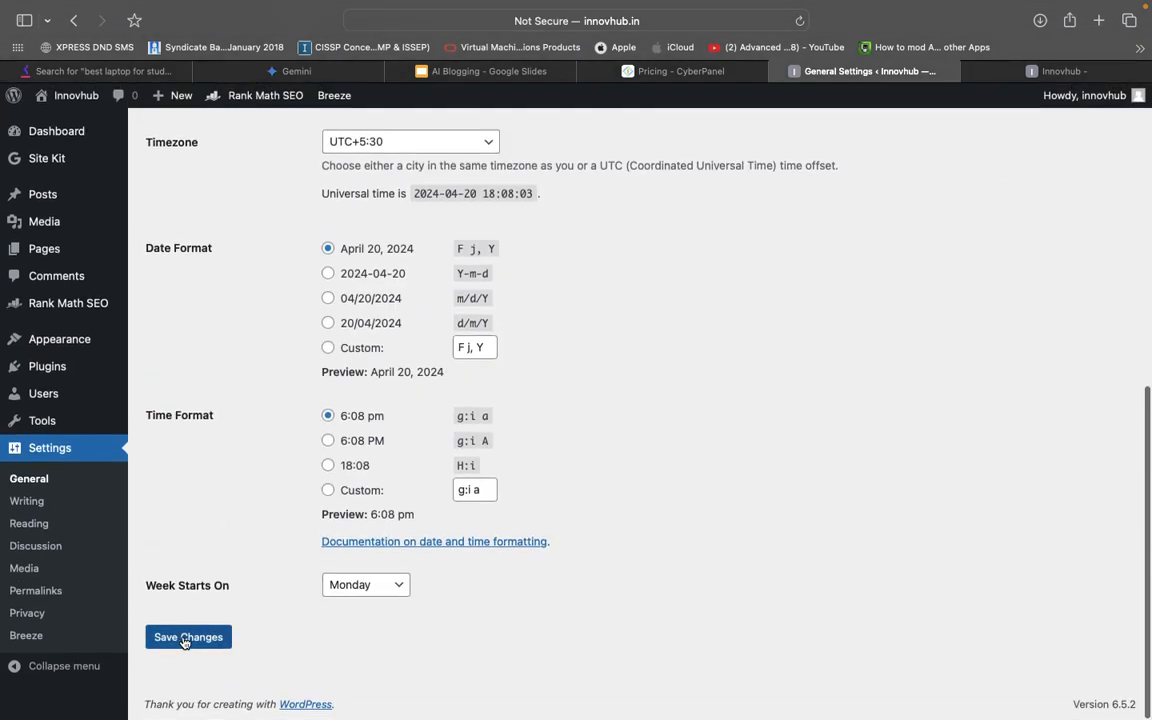
{"action": "left_click", "coordinate": [185, 639]}
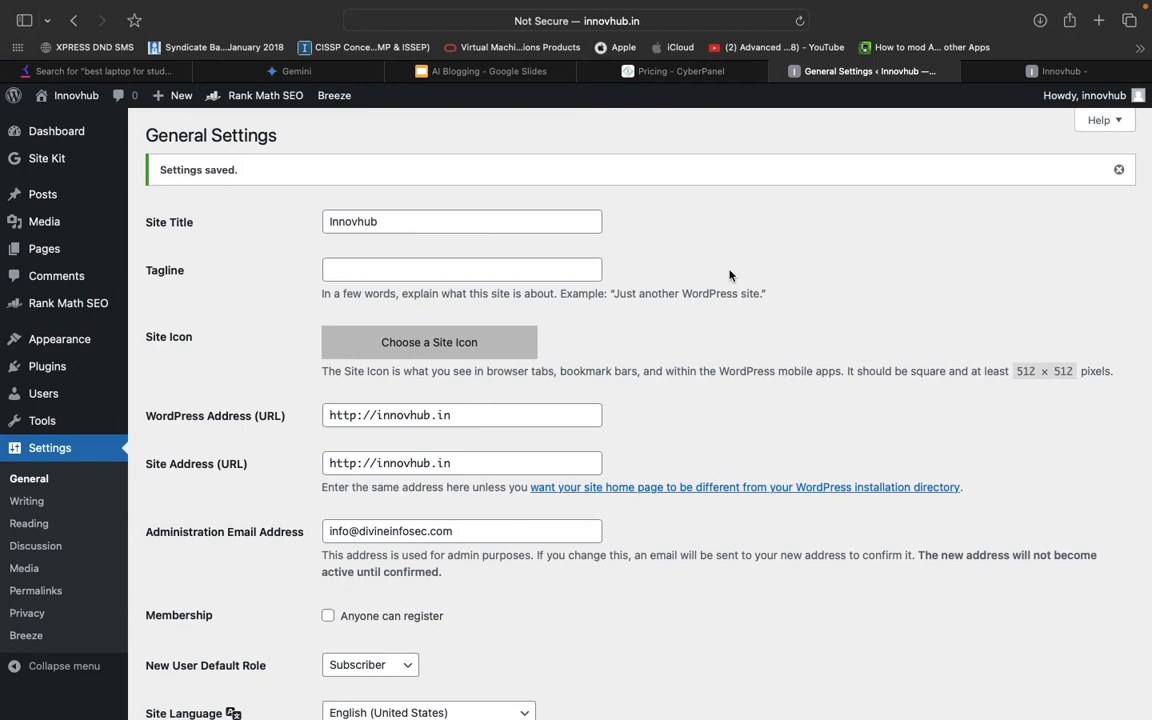
Review the Wordpress Setup slide in the AI Blogging presentation, and test the post's title link on the live home page
{"action": "key", "text": "ctrl+shift+Tab"}
{"action": "key", "text": "ctrl+shift+Tab"}
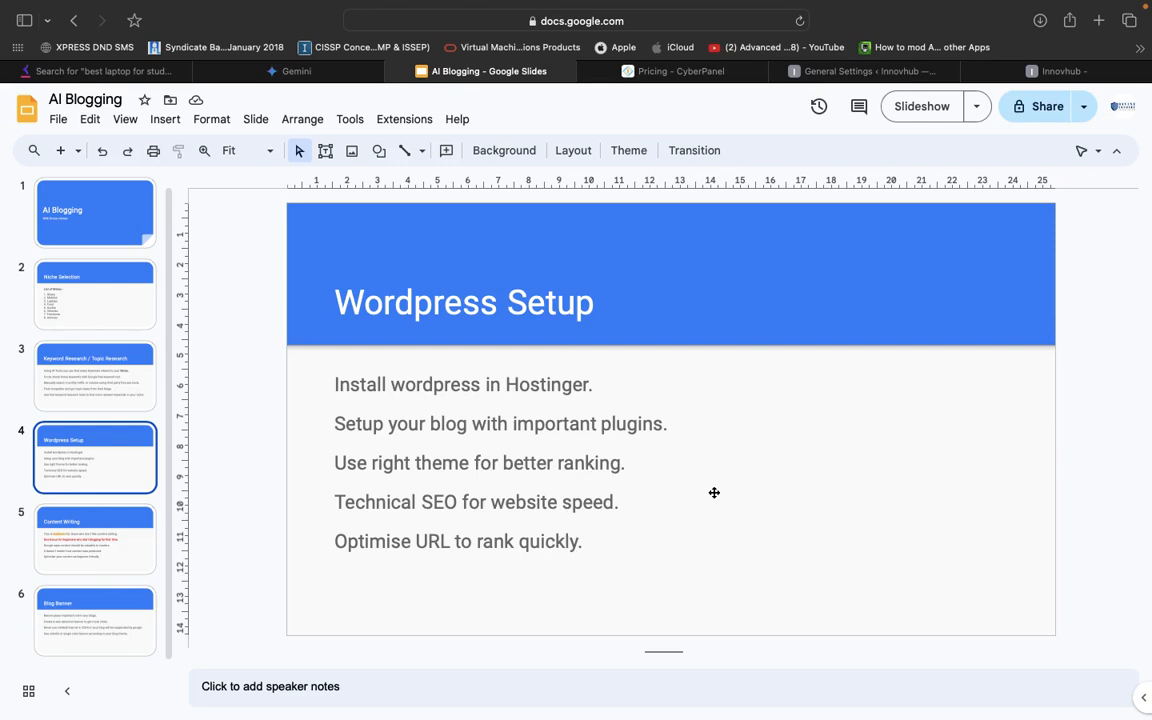
{"action": "key", "text": "ctrl+Tab"}
{"action": "key", "text": "ctrl+Tab"}
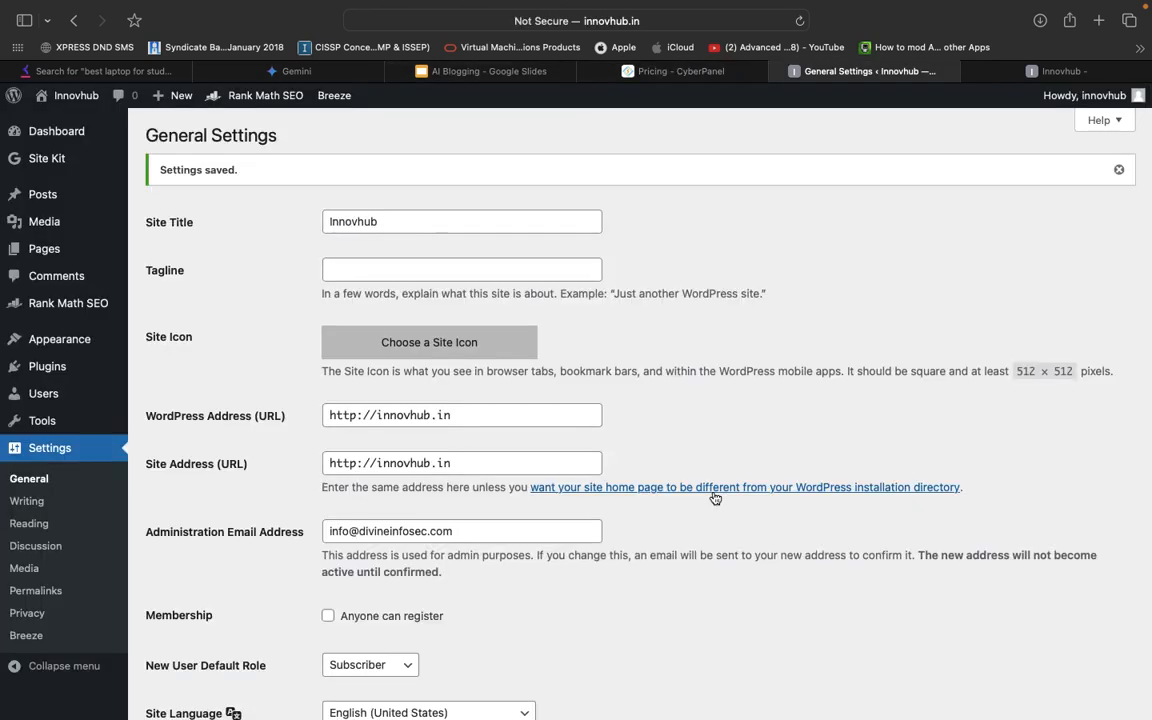
{"action": "key", "text": "ctrl+Tab"}
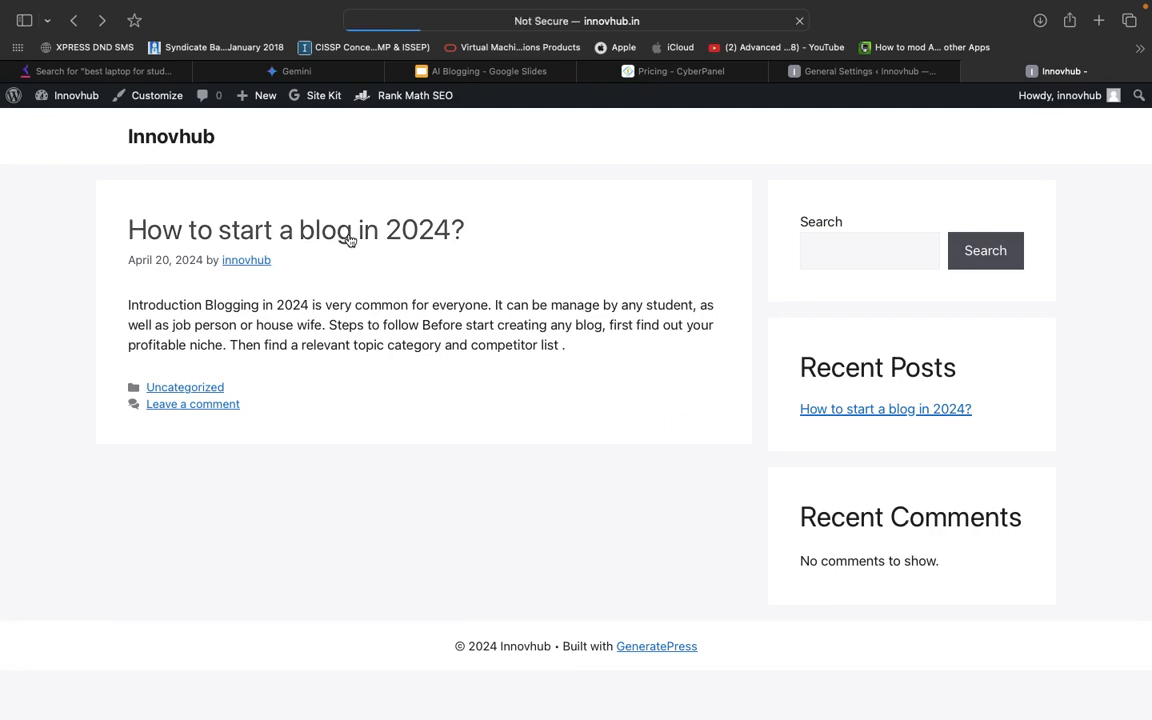
{"action": "scroll", "coordinate": [484, 252], "scroll_direction": "left", "scroll_amount": 5}
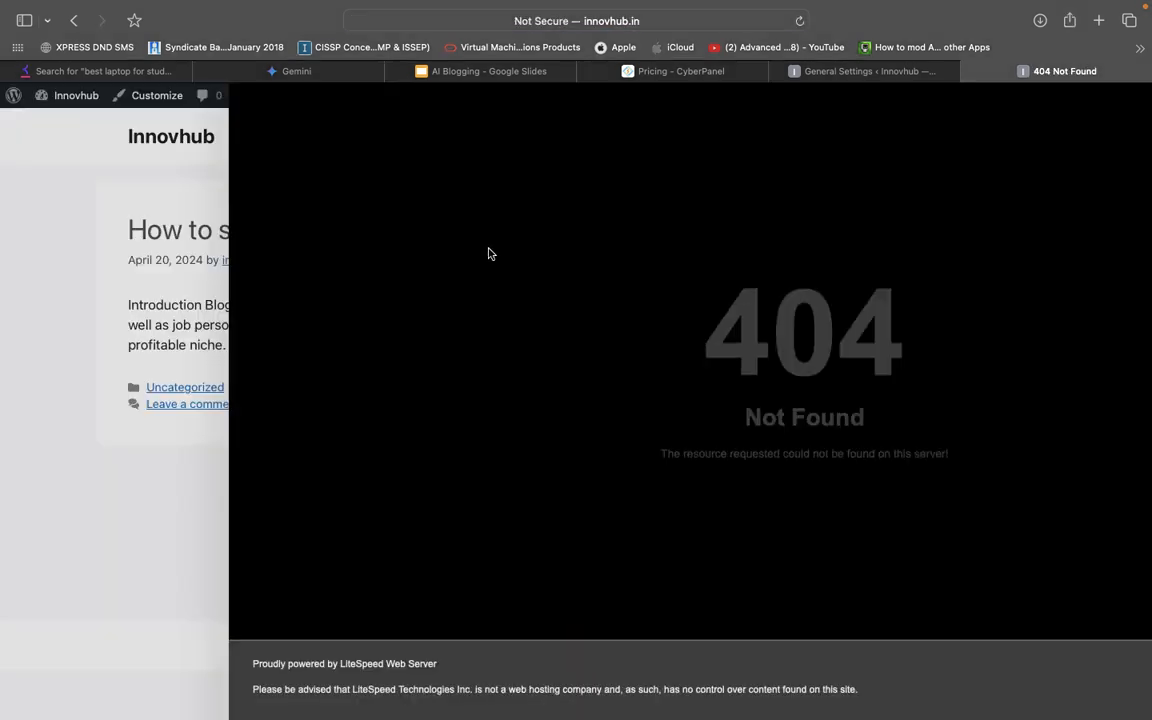